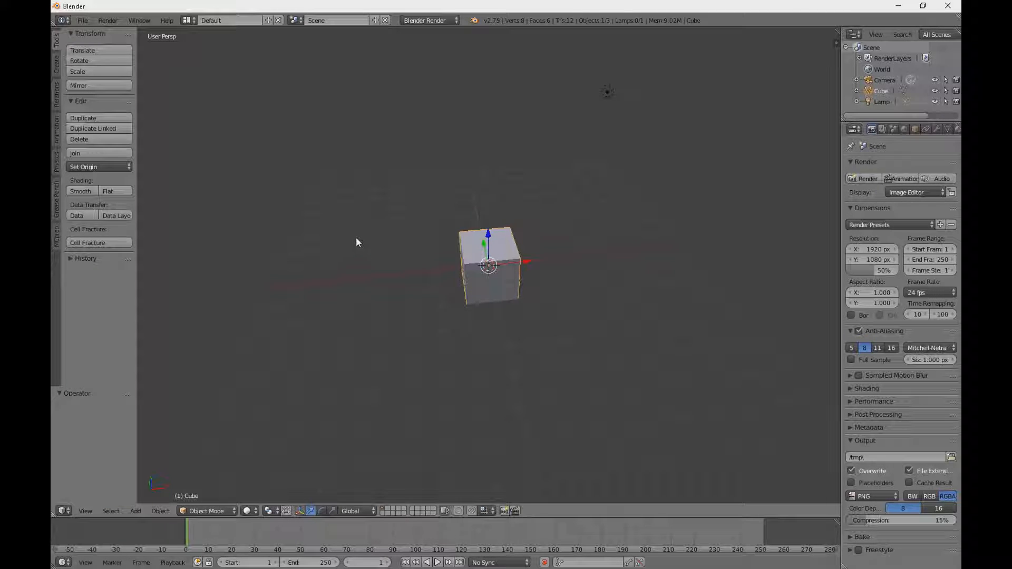
- Delete the default cube from the scene
{"action": "middle_click_drag", "start_coordinate": [356, 236], "coordinate": [390, 211]}
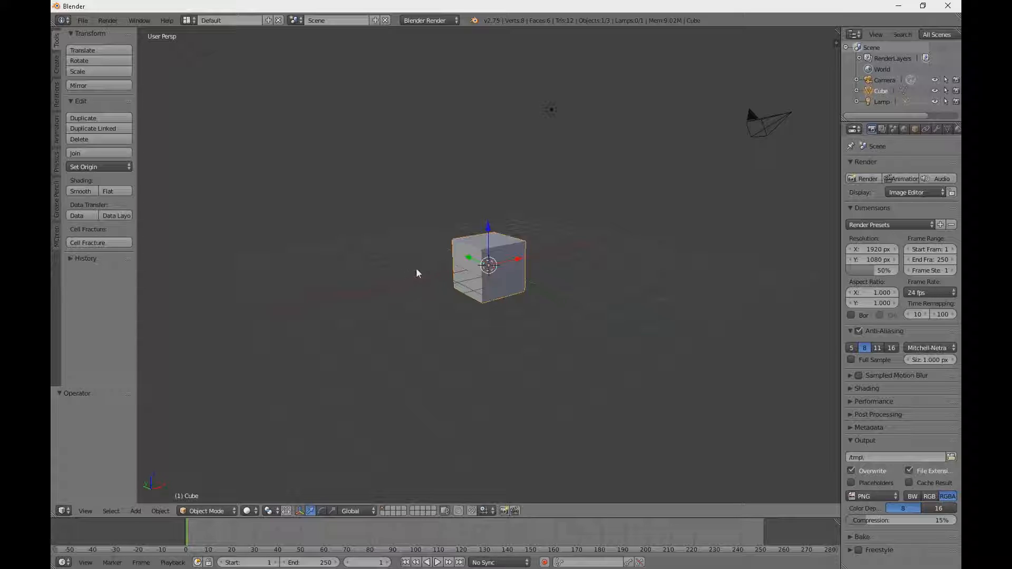
{"action": "middle_click_drag", "start_coordinate": [411, 271], "coordinate": [324, 293]}
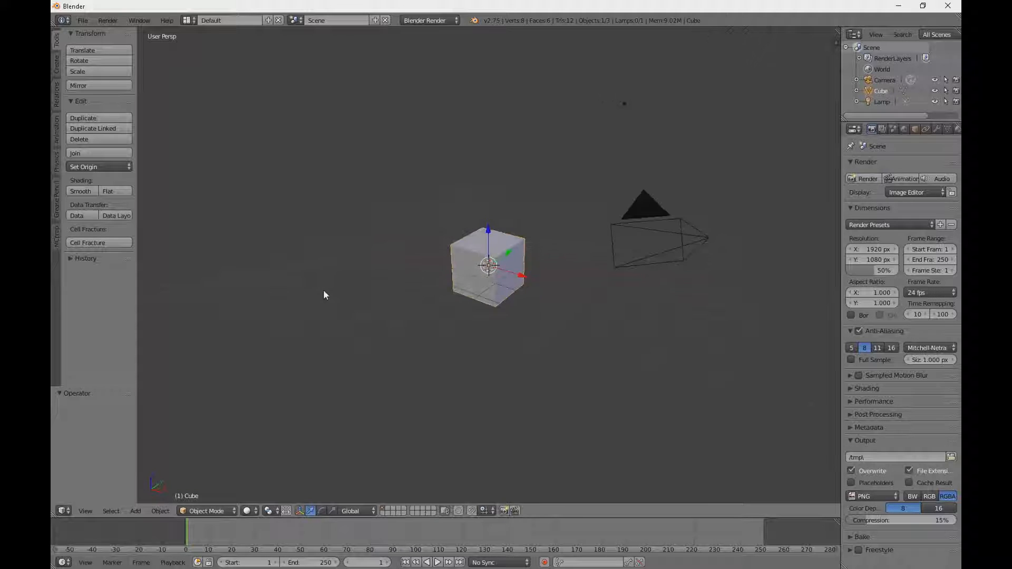
{"action": "left_click", "coordinate": [478, 255]}
{"action": "key", "text": "x"}
{"action": "left_click", "coordinate": [467, 261]}
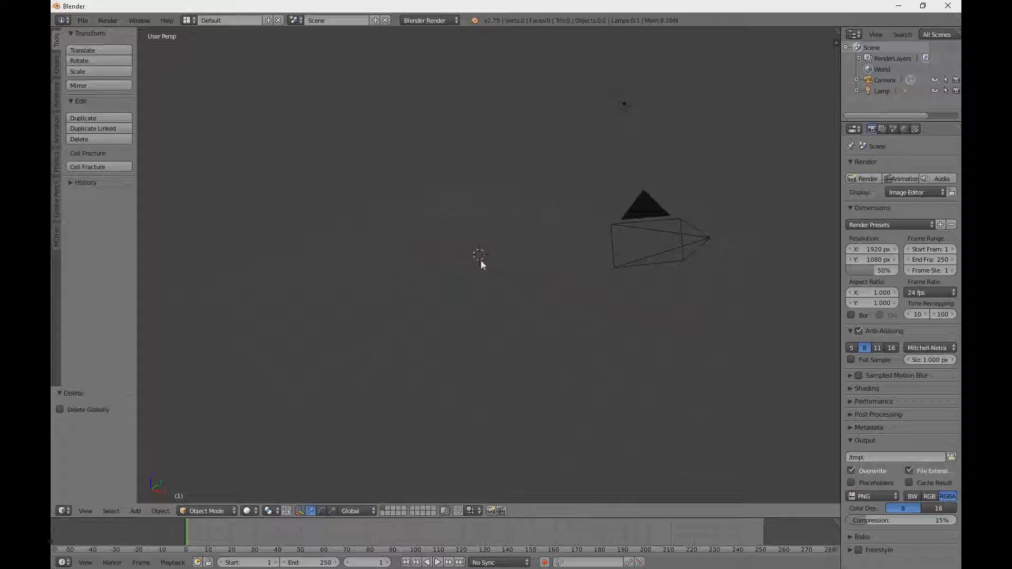
- Delete the default lamp from the scene
{"action": "middle_click_drag", "start_coordinate": [489, 258], "coordinate": [514, 240]}
{"action": "right_click", "coordinate": [617, 101]}
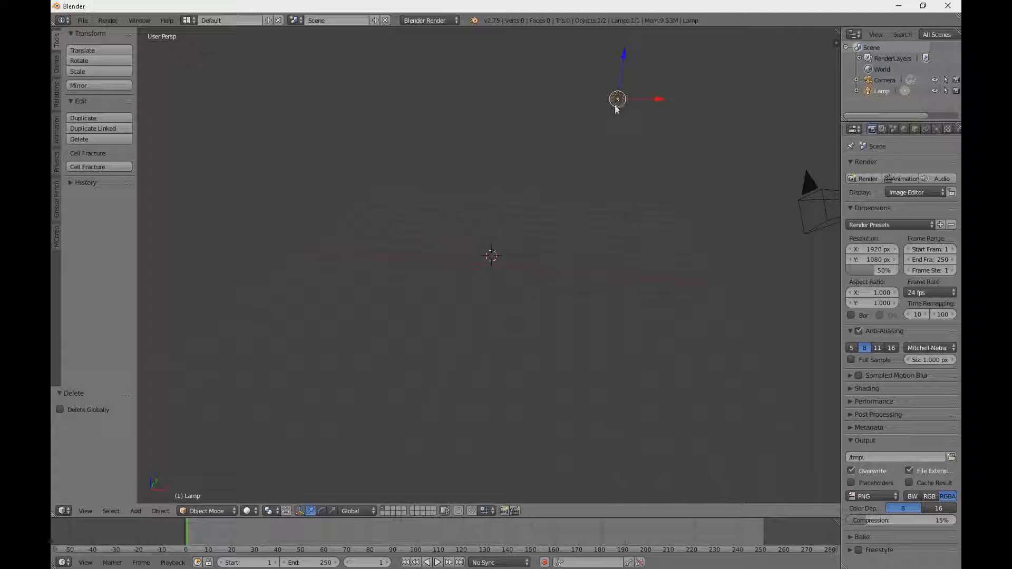
{"action": "key", "text": "x"}
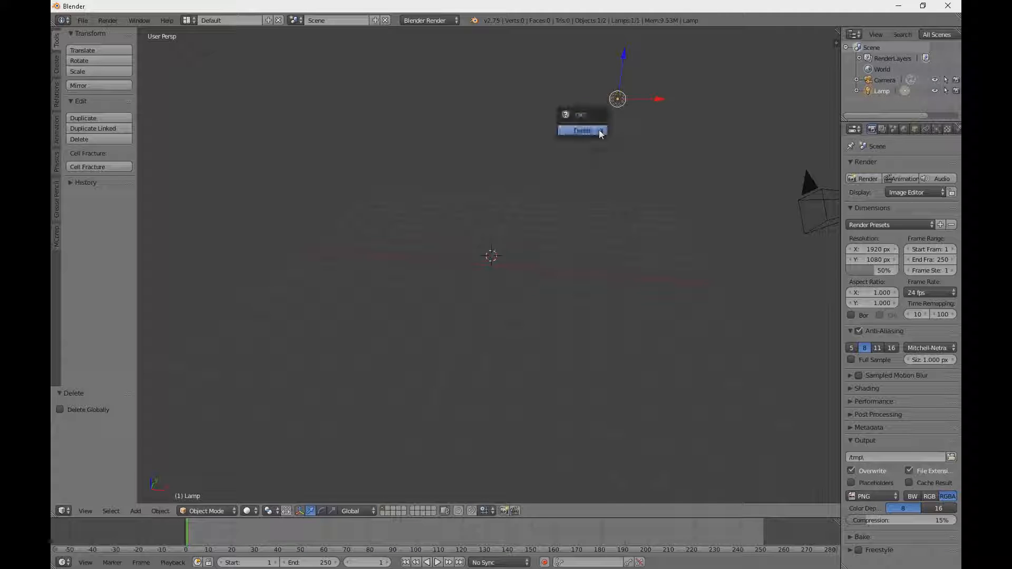
{"action": "left_click", "coordinate": [599, 130]}
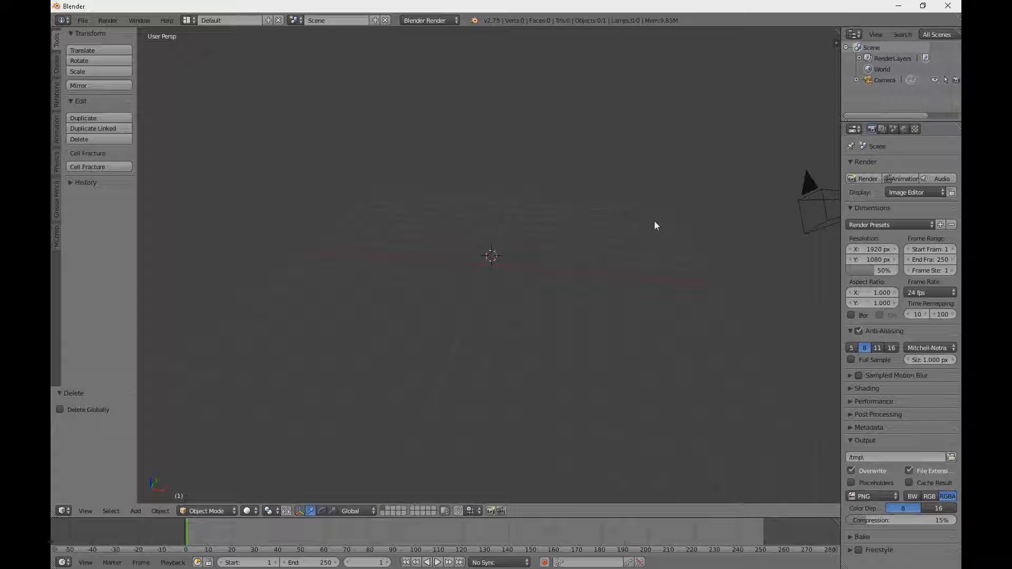
- Delete the remaining camera so that the scene contains no objects
{"action": "key", "text": "a"}
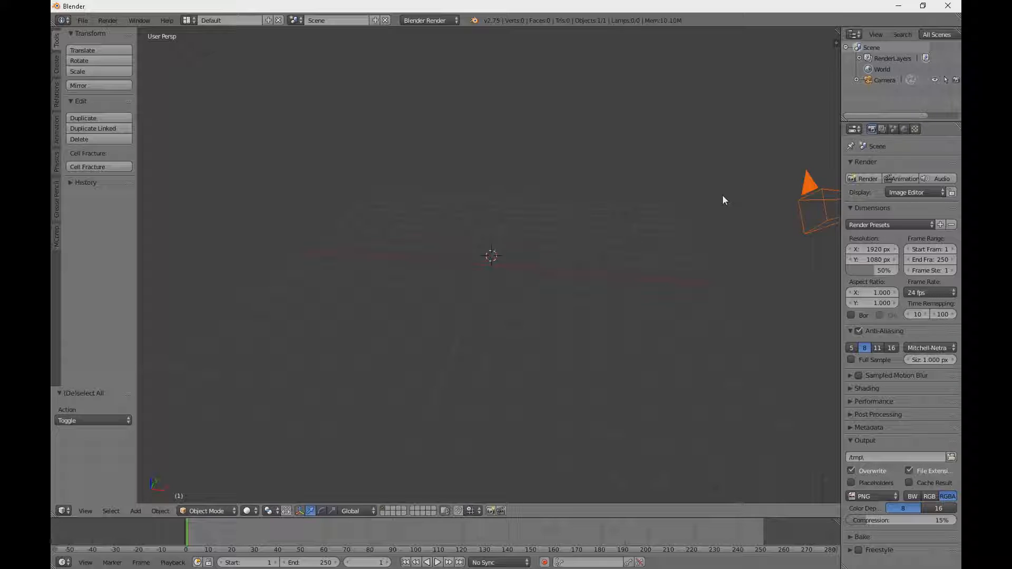
{"action": "key", "text": "x"}
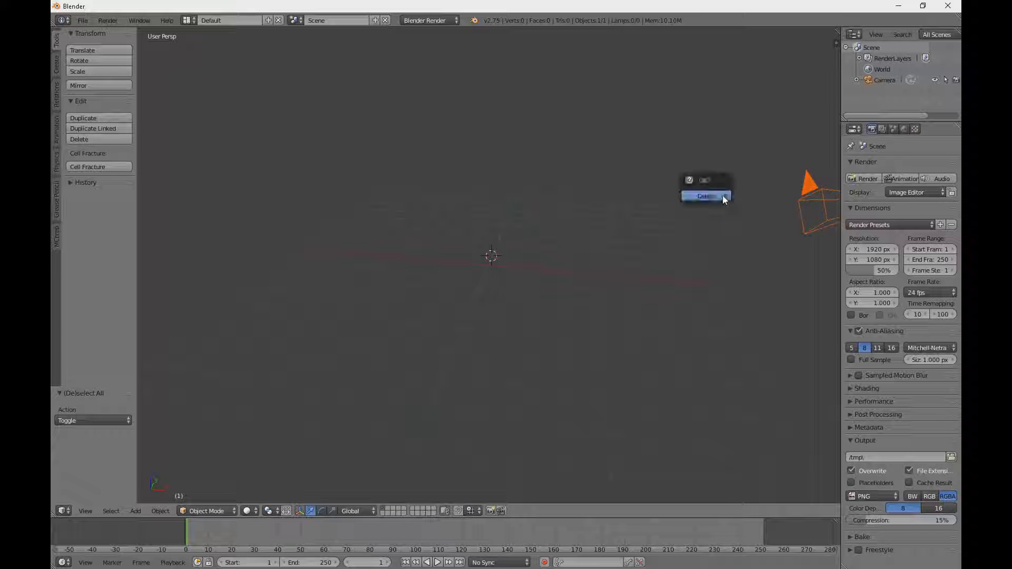
{"action": "left_click", "coordinate": [722, 196]}
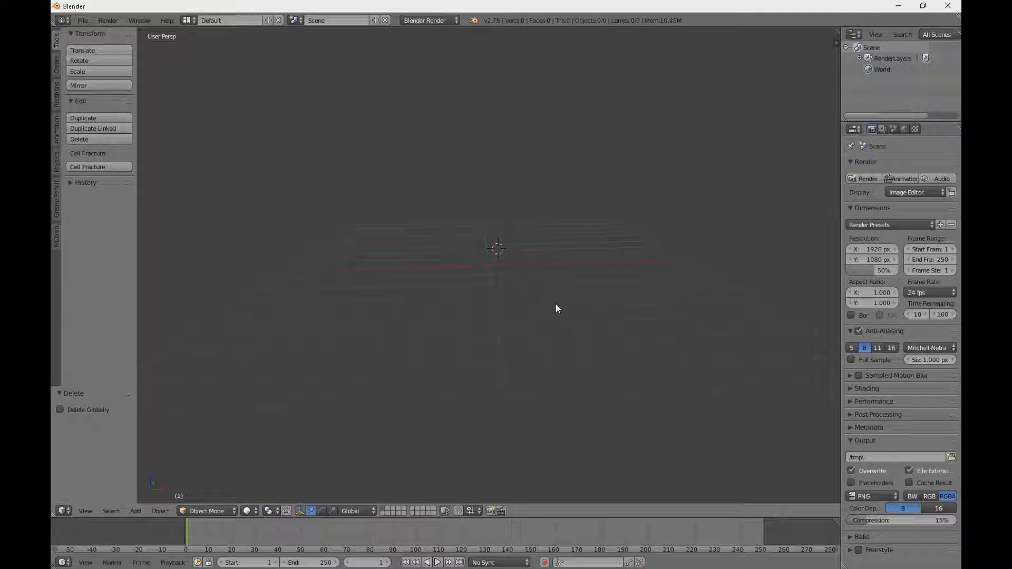
{"action": "middle_click_drag", "start_coordinate": [556, 308], "coordinate": [529, 236]}
{"action": "key", "text": "KP_1"}
{"action": "key", "text": "shift+a"}
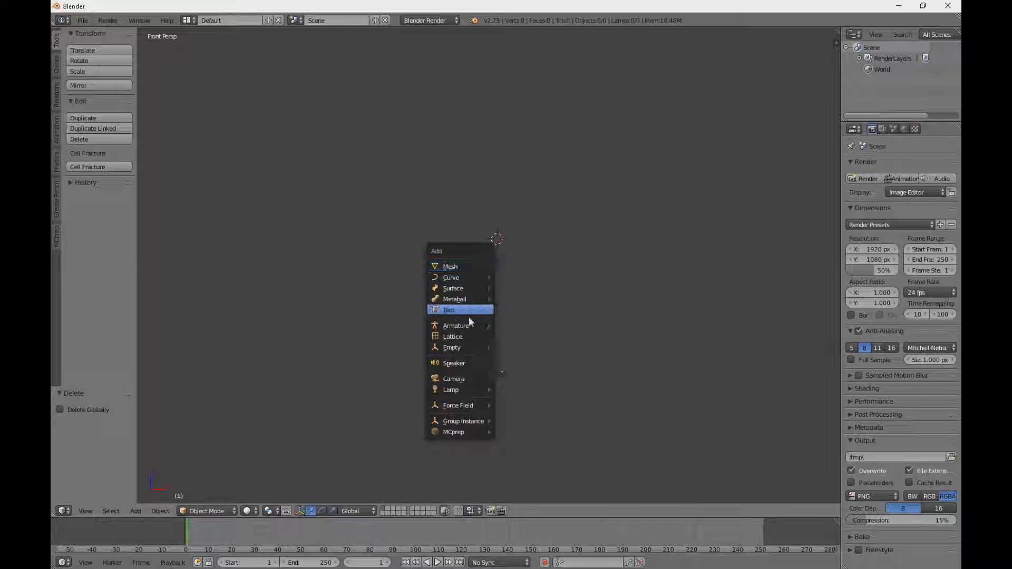
{"action": "left_click", "coordinate": [464, 310]}
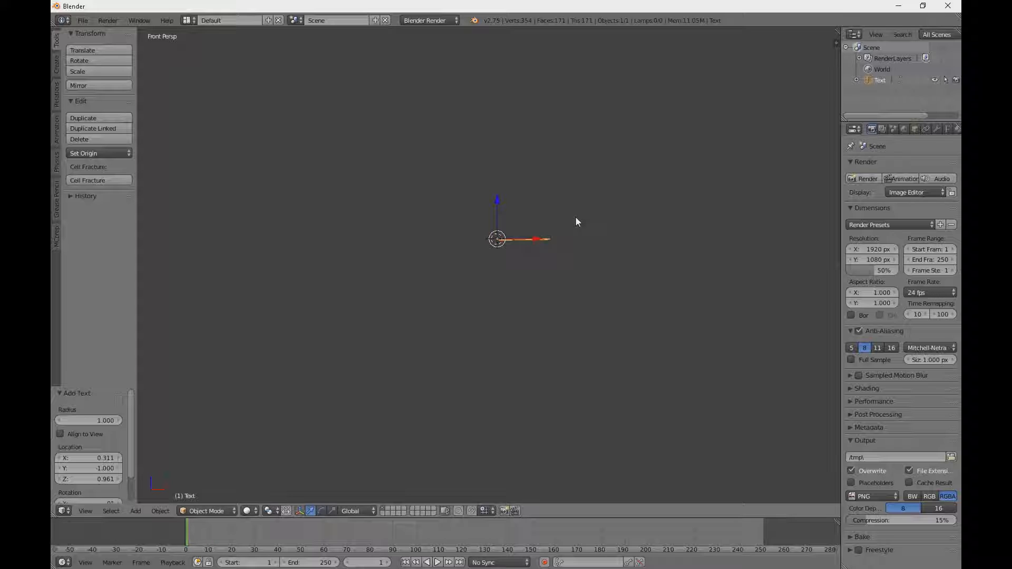
{"action": "key", "text": "Delete"}
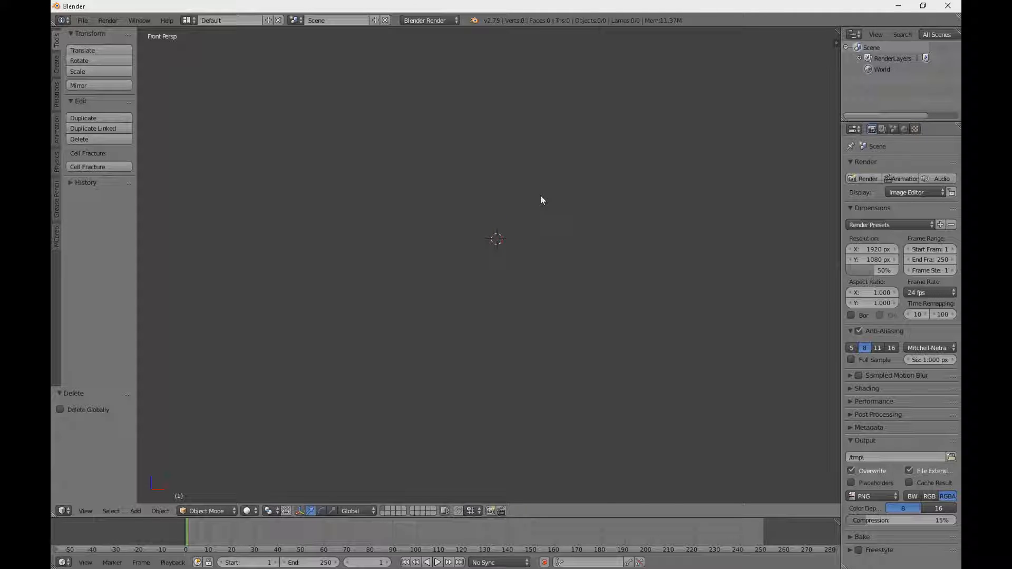
- Place the 3D cursor on the world origin, aligning it in the front and right orthographic views
{"action": "key", "text": "KP_5"}
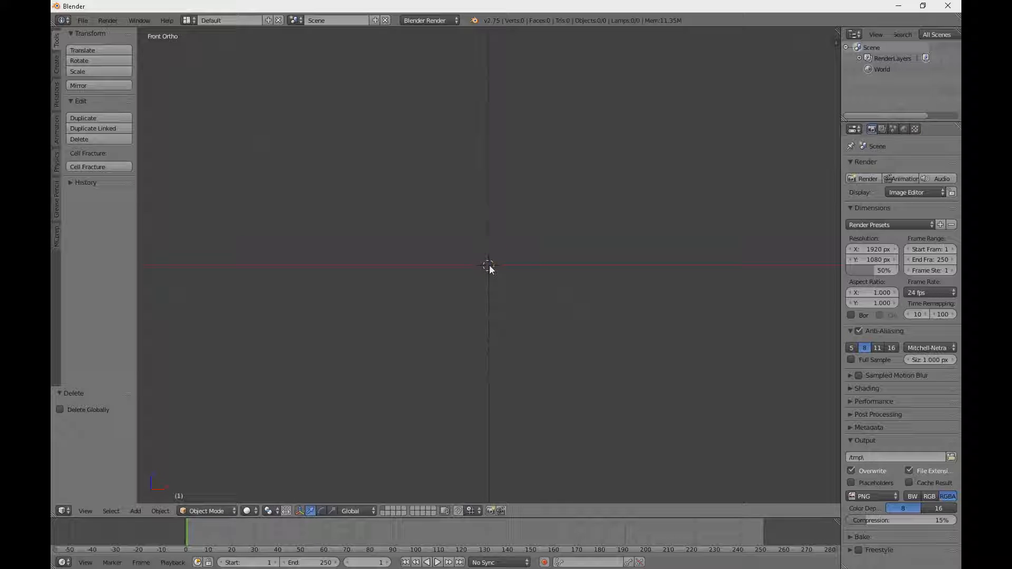
{"action": "middle_click_drag", "start_coordinate": [528, 260], "coordinate": [528, 262]}
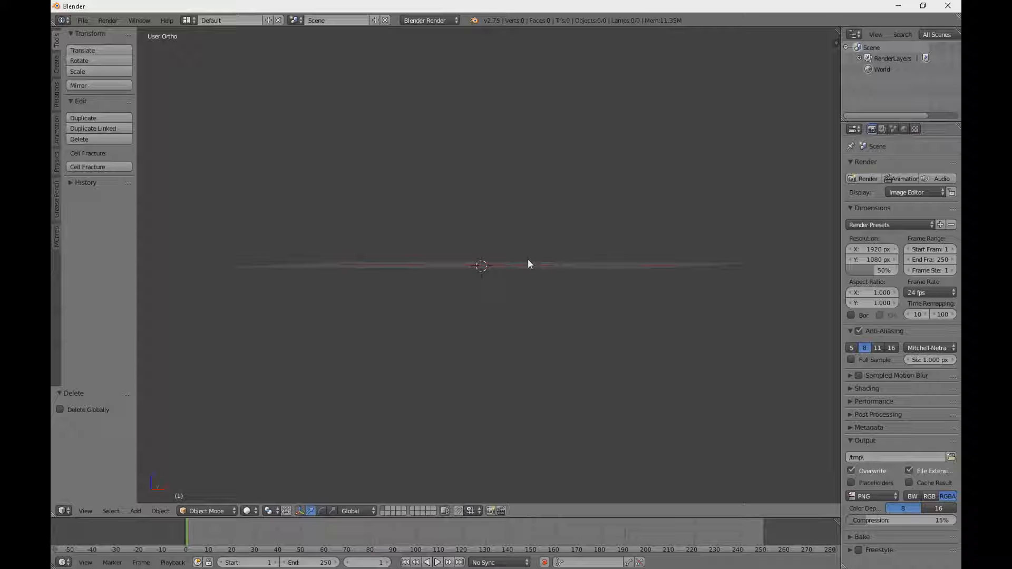
{"action": "key", "text": "KP_3"}
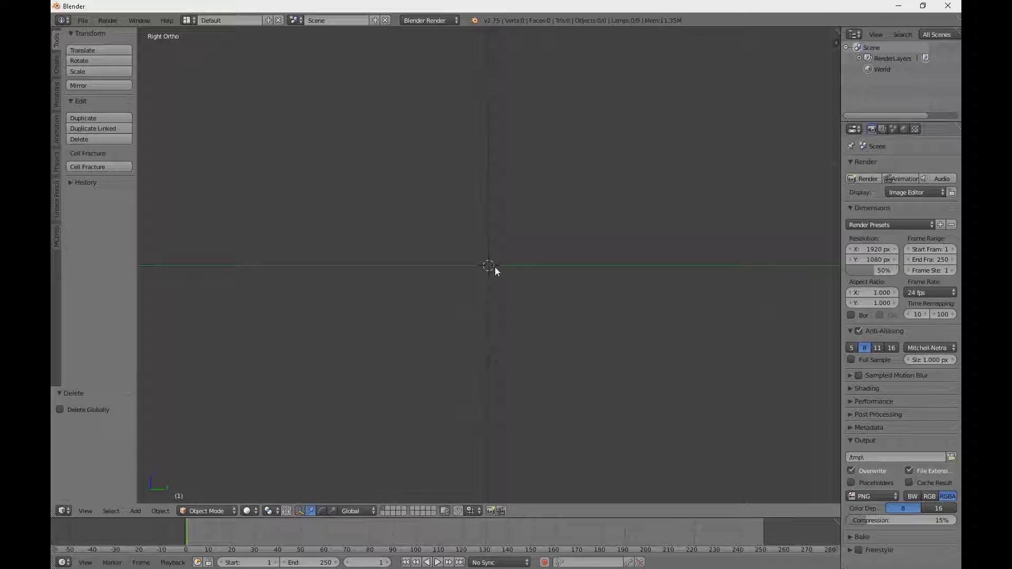
{"action": "key", "text": "KP_1"}
{"action": "key", "text": "KP_5"}
- Add a text object at the 3D cursor in the perspective view
{"action": "middle_click_drag", "start_coordinate": [495, 268], "coordinate": [512, 283]}
{"action": "key", "text": "shift+a"}
{"action": "left_click", "coordinate": [513, 283]}
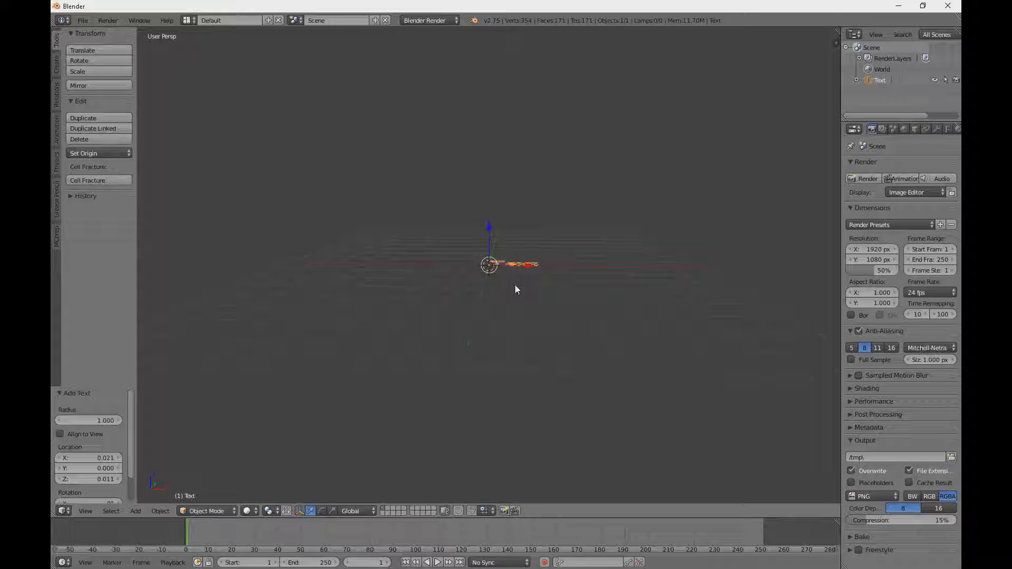
- Rotate the text object 90° about the global X axis so it stands upright
{"action": "key", "text": "r"}
{"action": "key", "text": "x"}
{"action": "key", "text": "9"}
{"action": "key", "text": "0"}
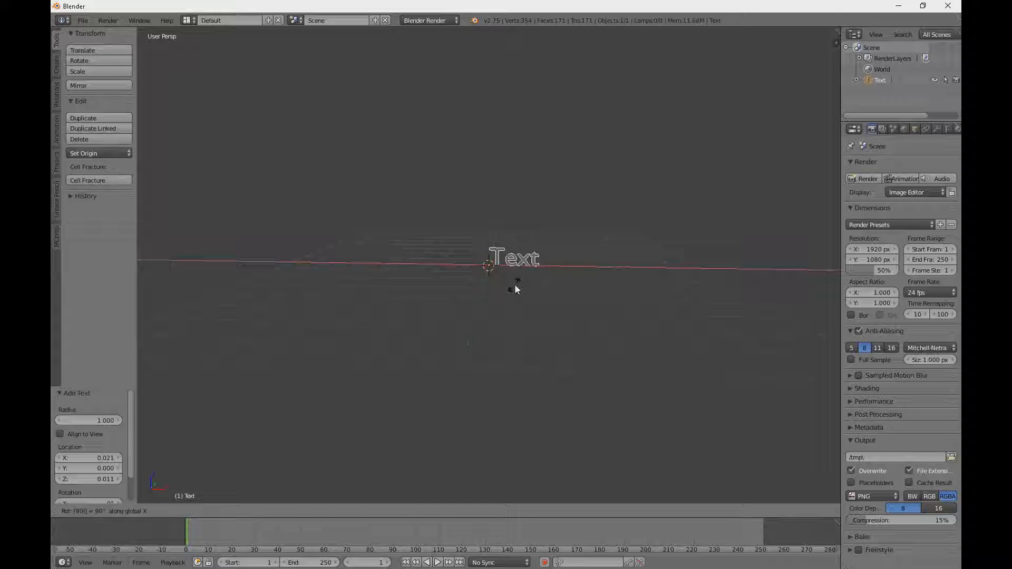
{"action": "key", "text": "Return"}
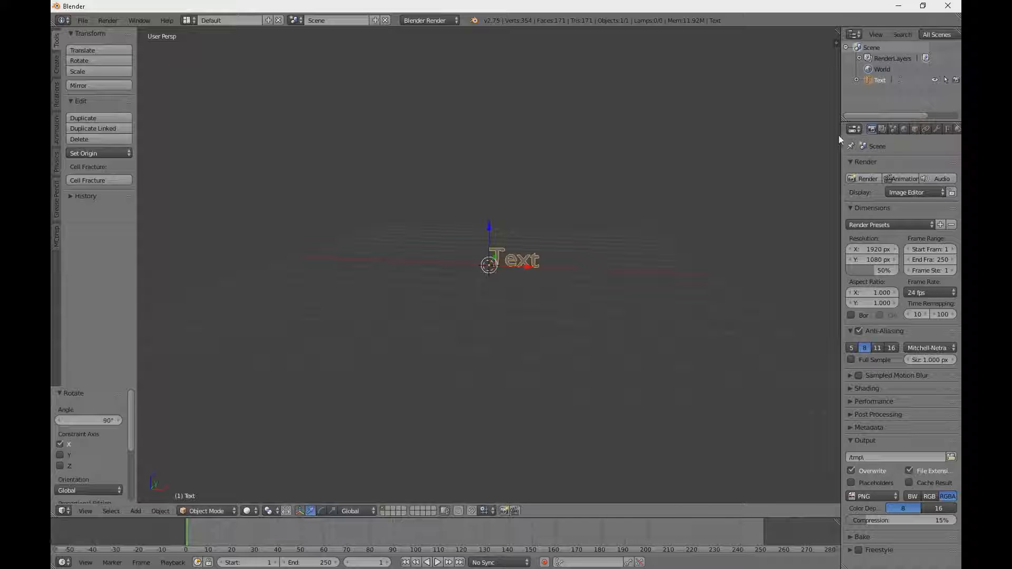
- Load the FREEDOM font from C:\Windows\Fonts as the text's regular font and set the paragraph alignment to Center
{"action": "left_click_drag", "start_coordinate": [840, 140], "coordinate": [808, 135]}
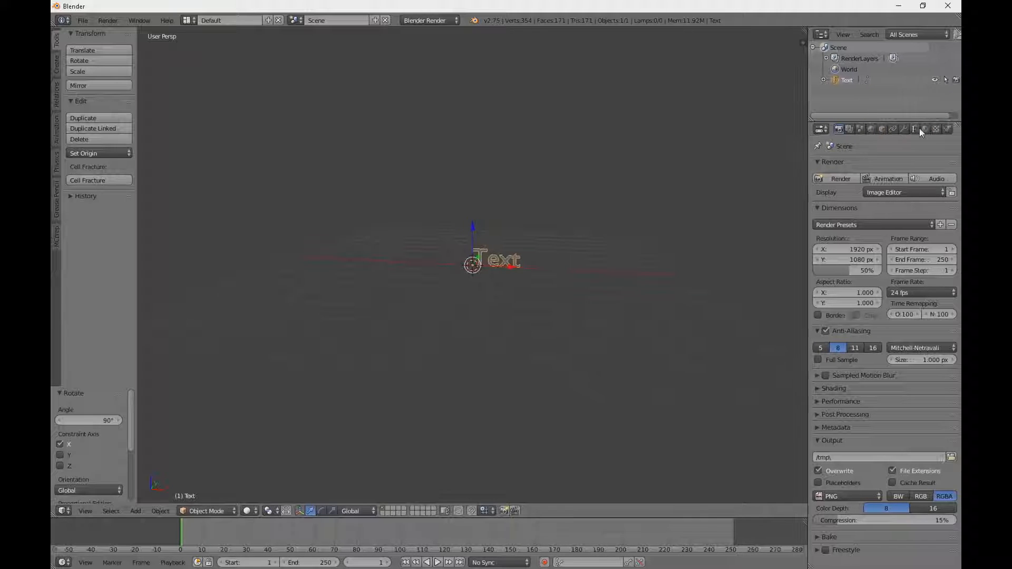
{"action": "left_click", "coordinate": [915, 129]}
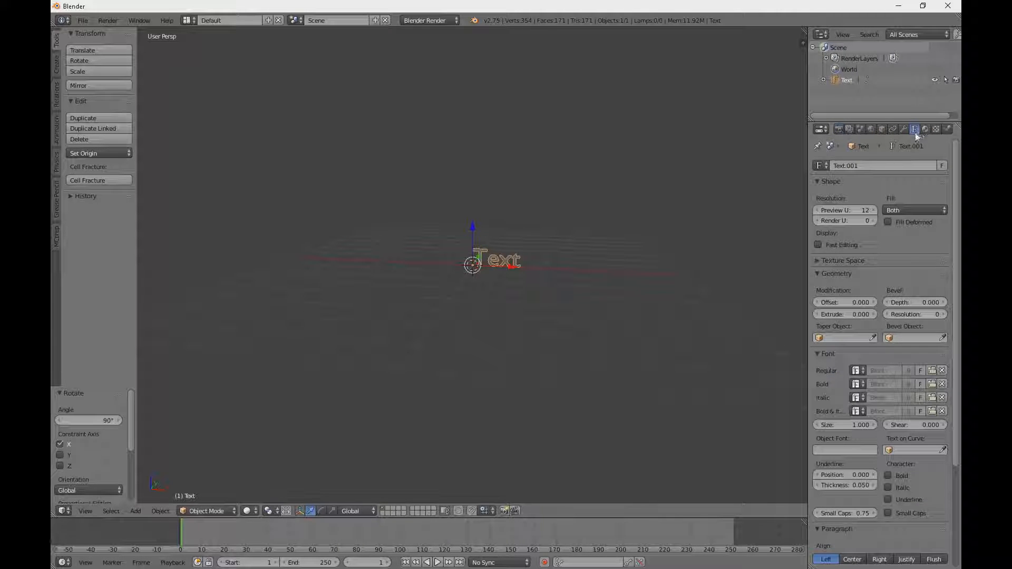
{"action": "scroll", "coordinate": [892, 284], "scroll_direction": "down", "scroll_amount": 2}
{"action": "scroll", "coordinate": [861, 287], "scroll_direction": "down", "scroll_amount": 4}
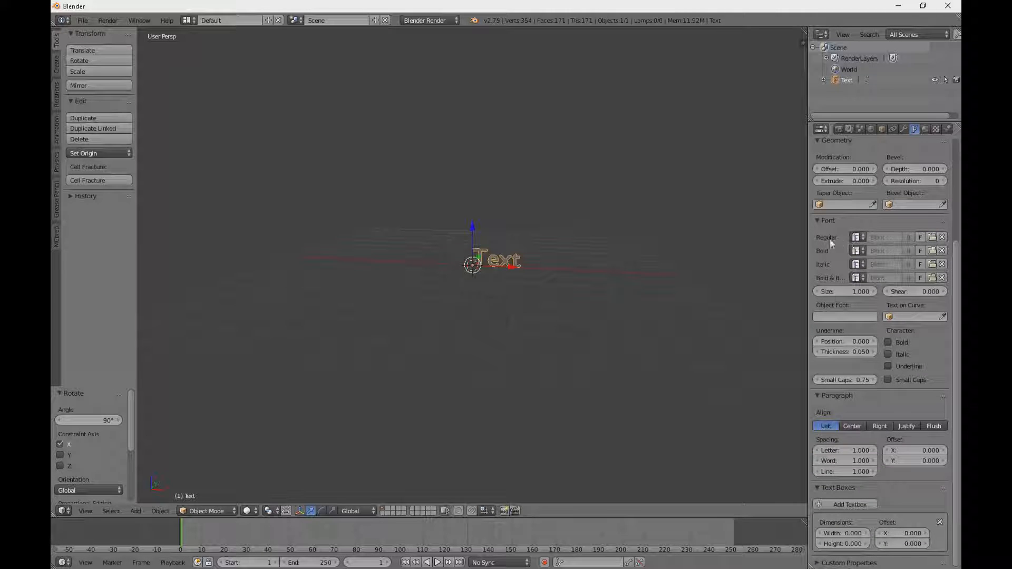
{"action": "left_click", "coordinate": [932, 239]}
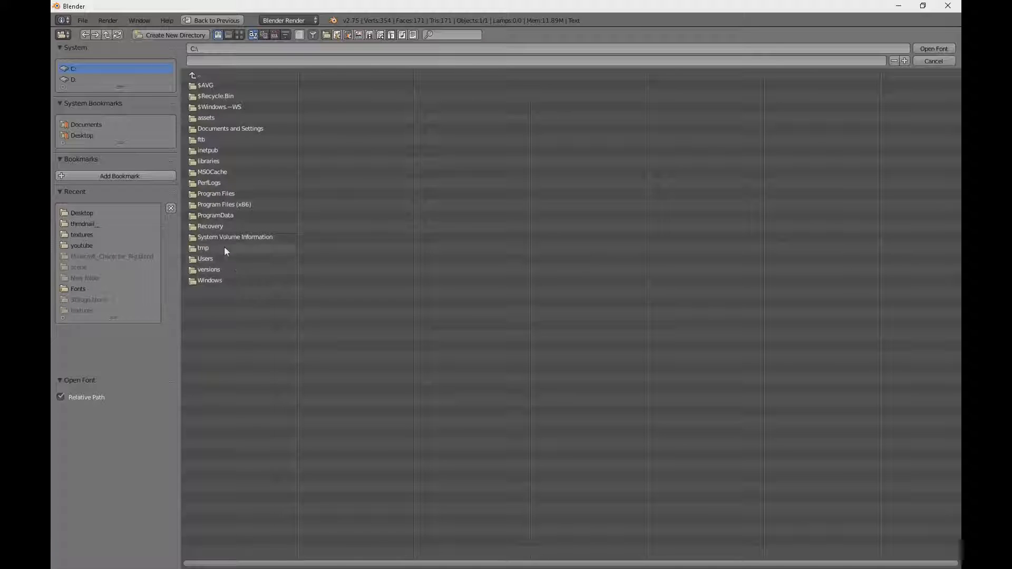
{"action": "left_click", "coordinate": [83, 289]}
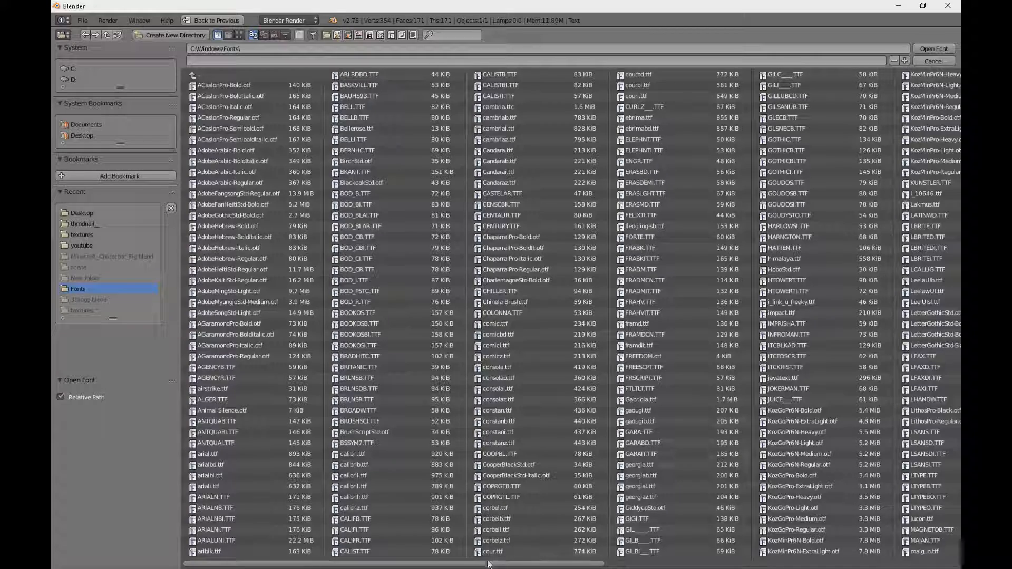
{"action": "scroll", "coordinate": [546, 560], "scroll_direction": "right", "scroll_amount": 3}
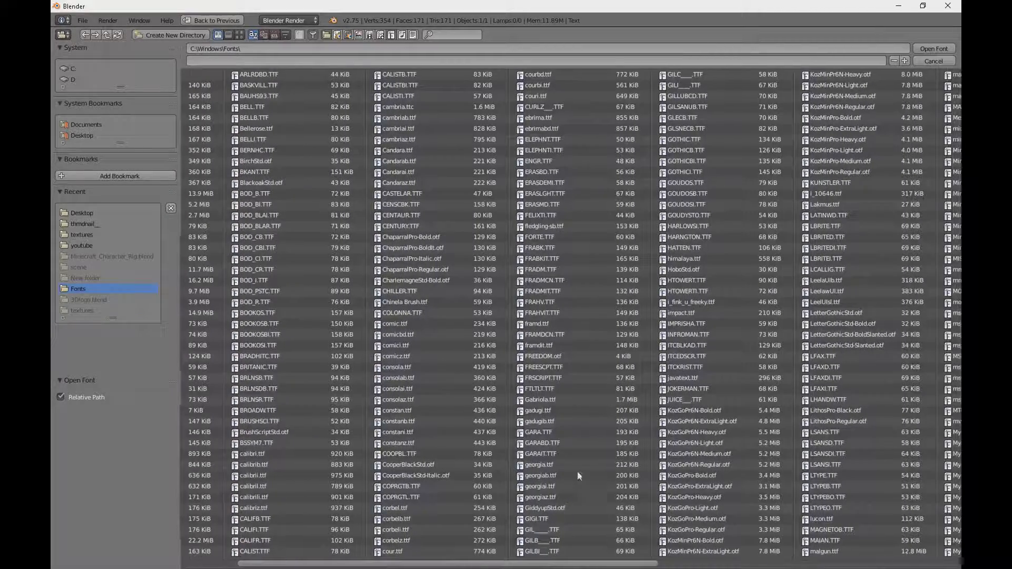
{"action": "scroll", "coordinate": [577, 472], "scroll_direction": "right", "scroll_amount": 1}
{"action": "left_click", "coordinate": [531, 357]}
{"action": "double_click", "coordinate": [531, 357]}
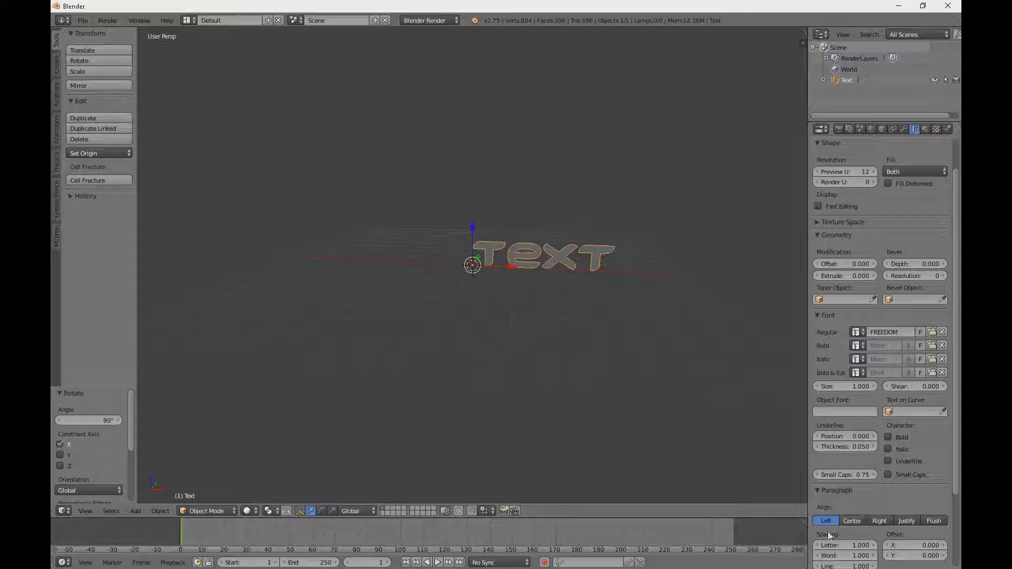
{"action": "left_click", "coordinate": [853, 521]}
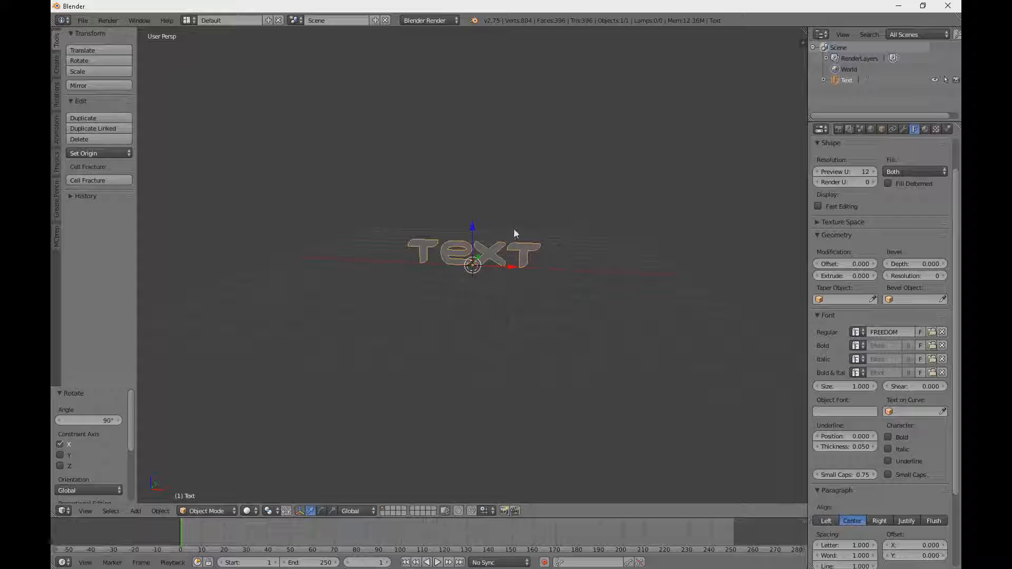
- Open the text object for editing and erase its placeholder word
{"action": "middle_click_drag", "start_coordinate": [514, 229], "coordinate": [547, 233]}
{"action": "key", "text": "Tab"}
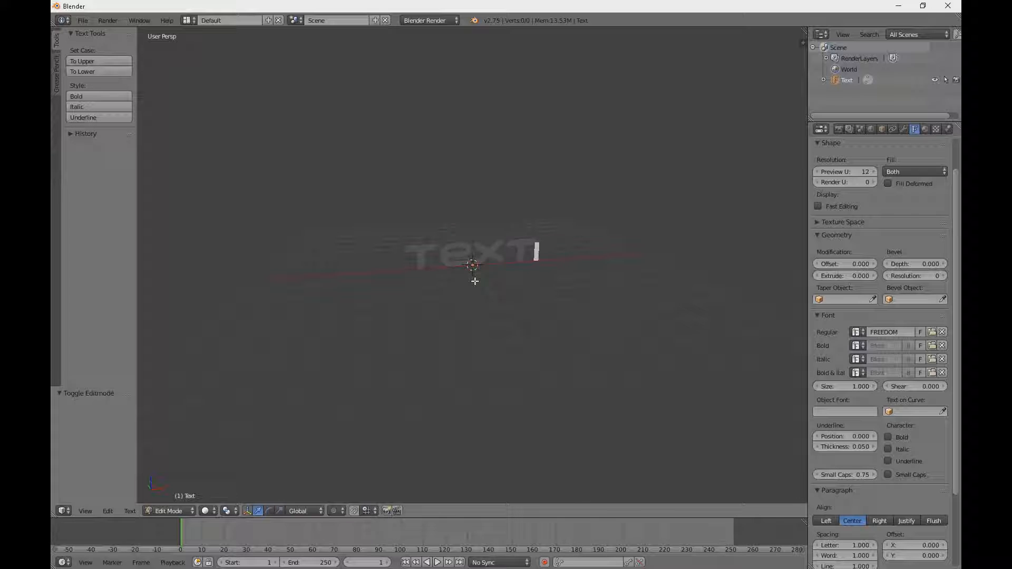
{"action": "key", "text": "BackSpace"}
{"action": "key", "text": "BackSpace"}
{"action": "key", "text": "BackSpace"}
{"action": "key", "text": "BackSpace"}
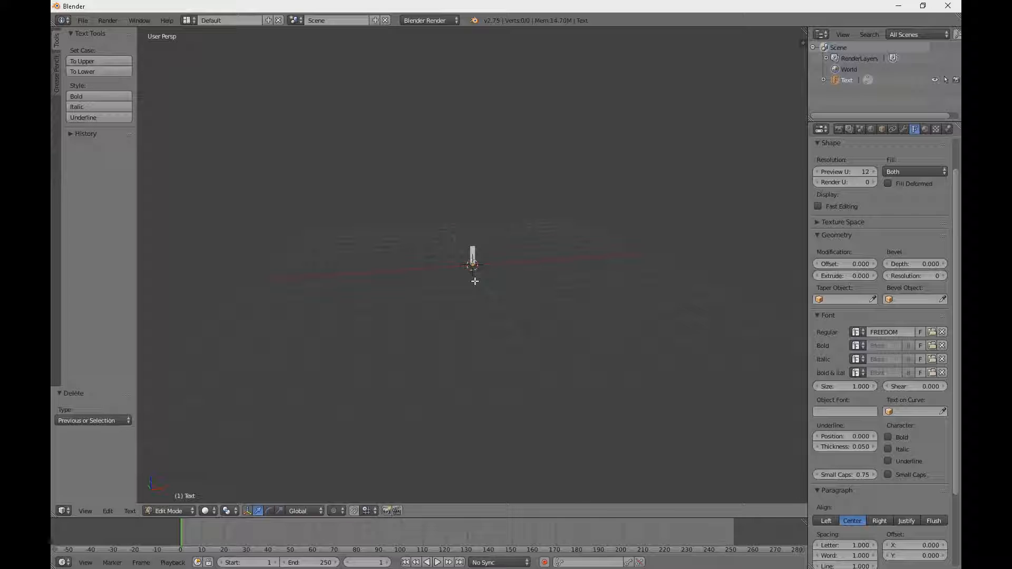
{"action": "type", "text": "TuTORIA"}
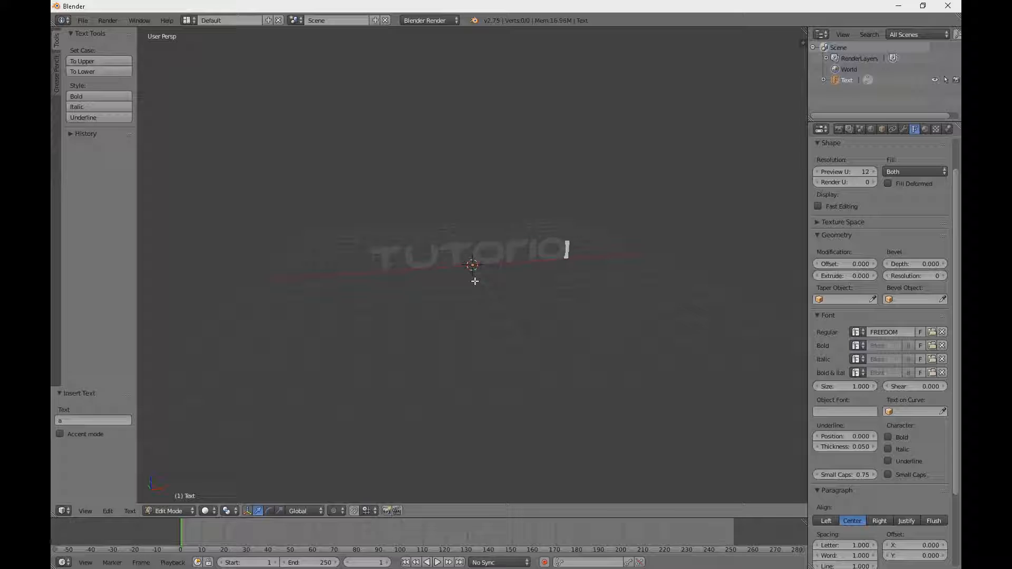
{"action": "key", "text": "BackSpace"}
{"action": "type", "text": "al"}
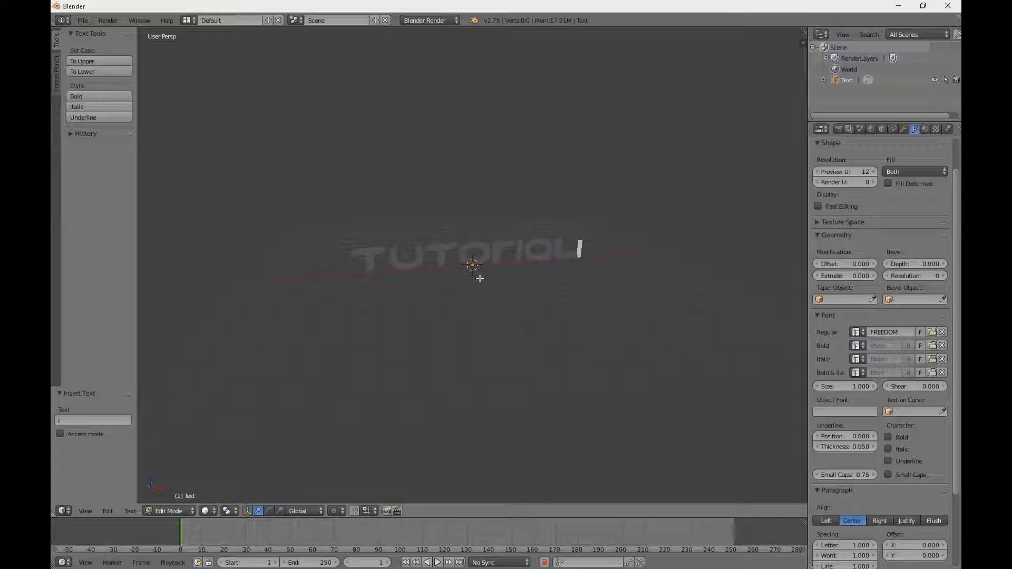
{"action": "key", "text": "BackSpace"}
{"action": "key", "text": "BackSpace"}
{"action": "key", "text": "BackSpace"}
{"action": "key", "text": "BackSpace"}
{"action": "key", "text": "BackSpace"}
{"action": "key", "text": "BackSpace"}
{"action": "key", "text": "BackSpace"}
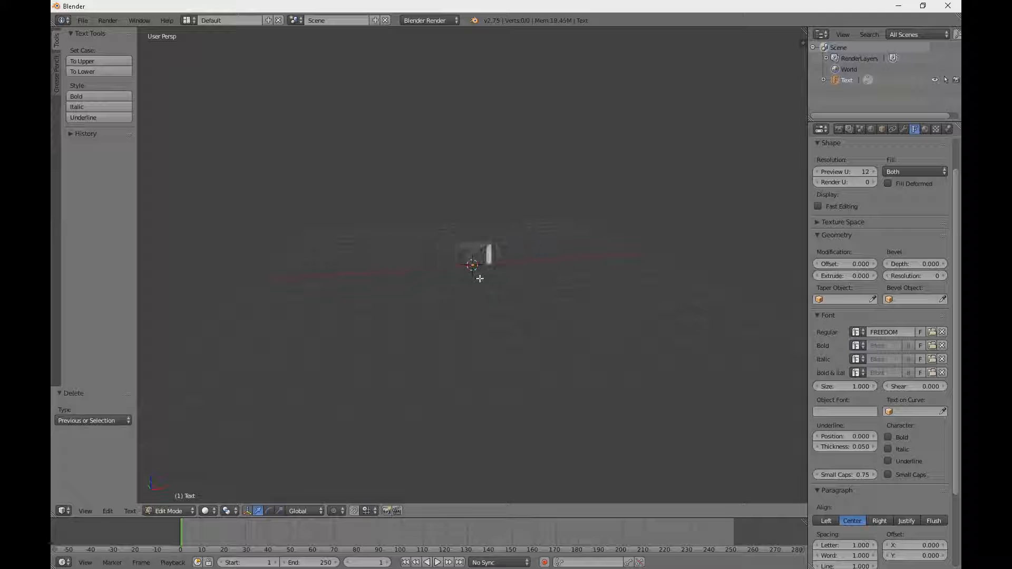
{"action": "key", "text": "BackSpace"}
- Enter "stylish" as the text object's content on a single line and return to Object Mode
{"action": "type", "text": "stylish"}
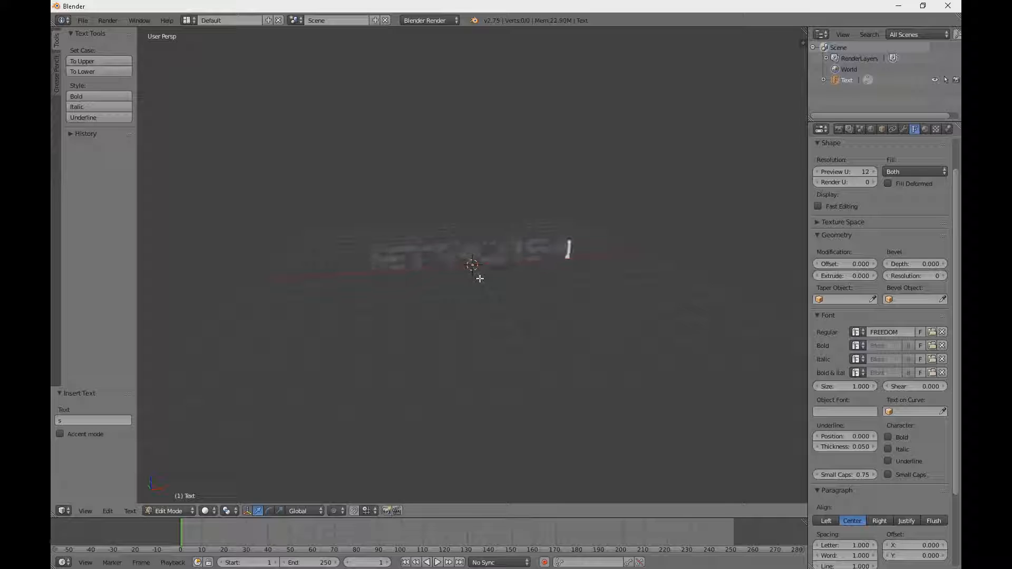
{"action": "key", "text": "Return"}
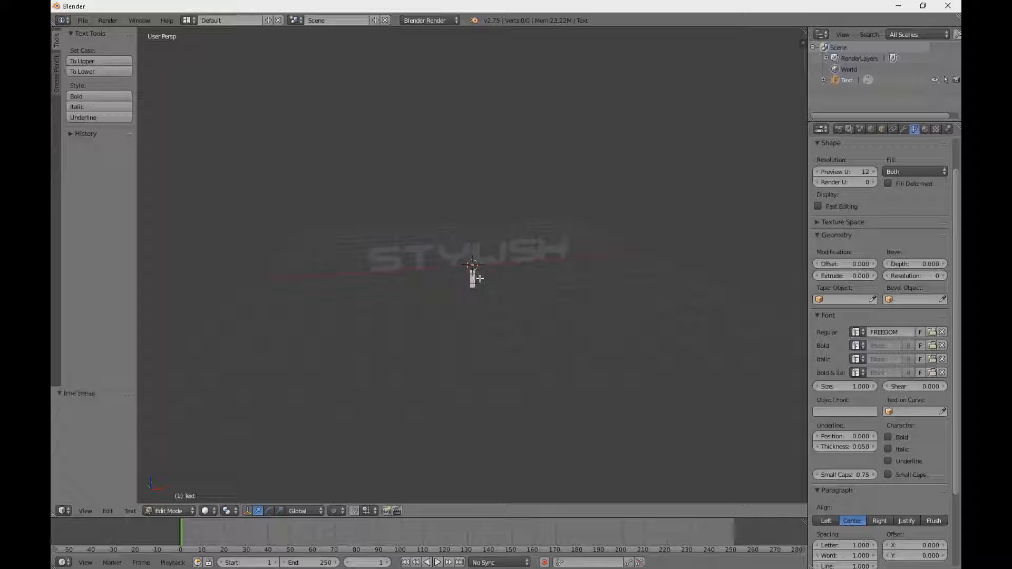
{"action": "key", "text": "BackSpace"}
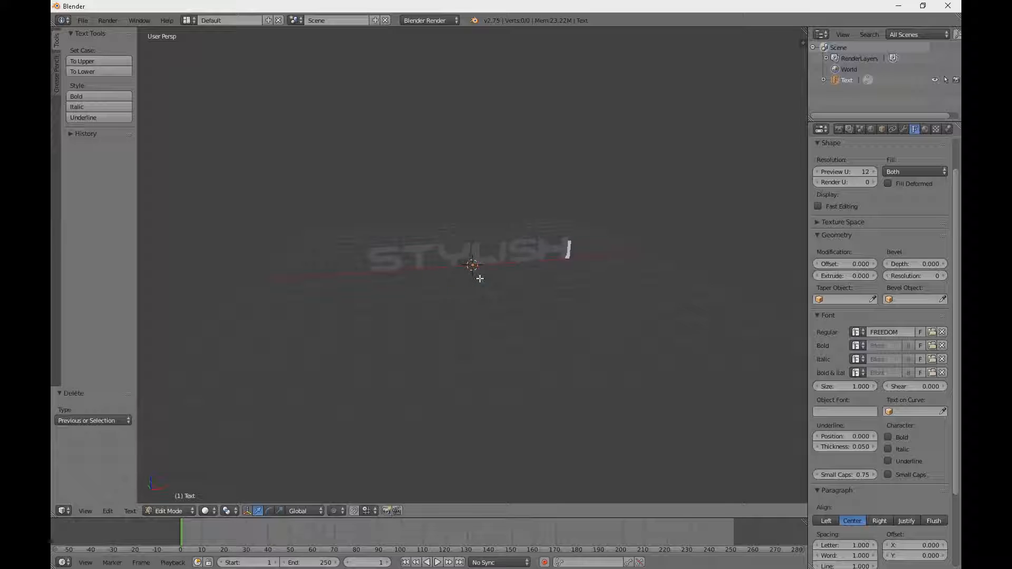
{"action": "key", "text": "Tab"}
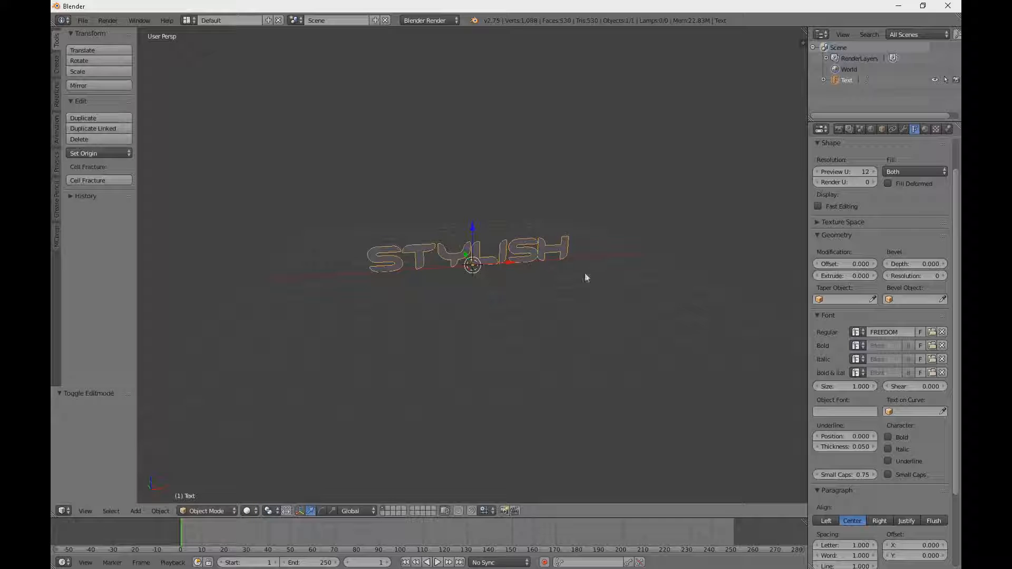
- Extrude the "stylish" text to a depth of 0.283
{"action": "middle_click_drag", "start_coordinate": [586, 299], "coordinate": [514, 315]}
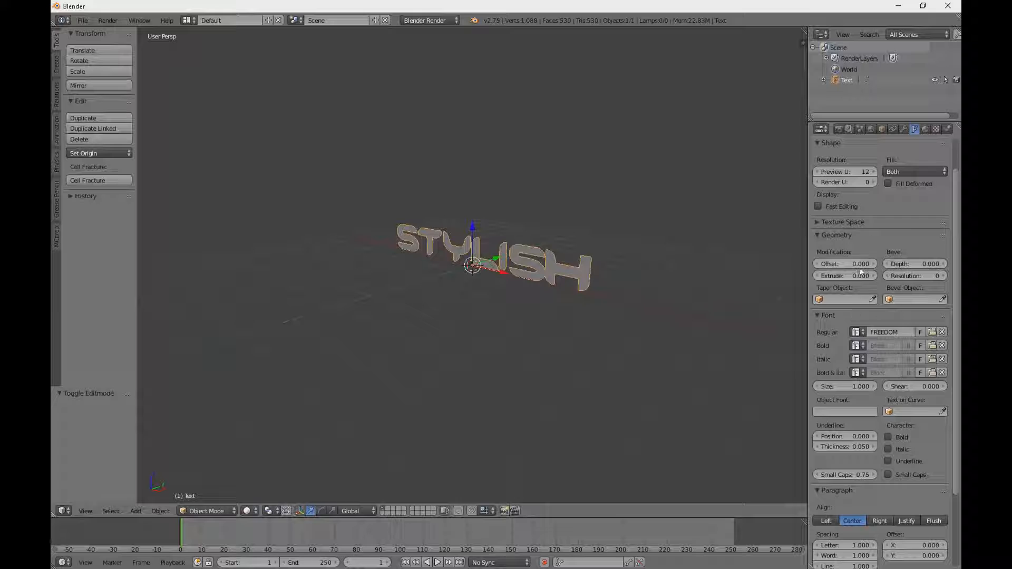
{"action": "scroll", "coordinate": [863, 271], "scroll_direction": "up", "scroll_amount": 2}
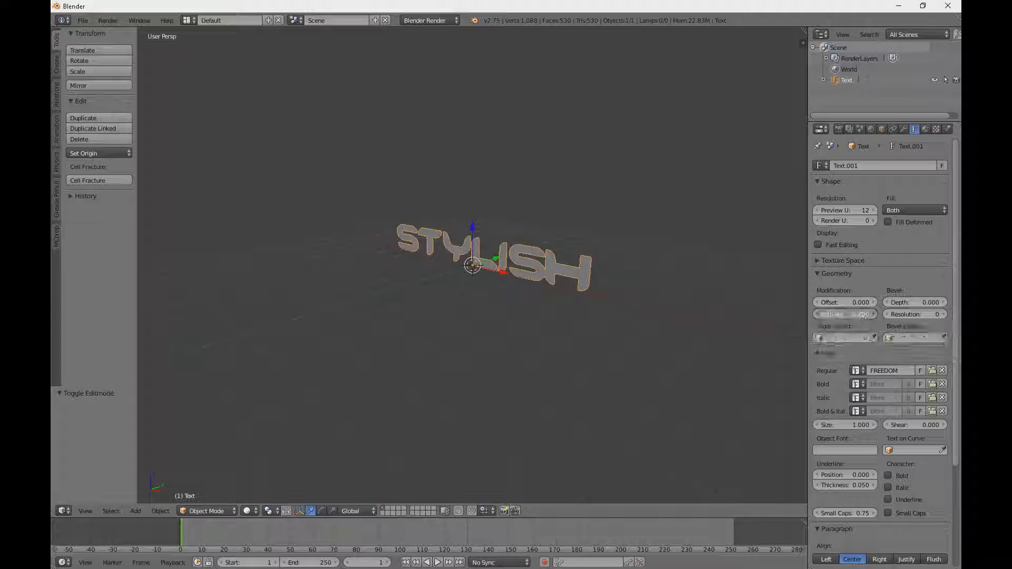
{"action": "mouse_move", "coordinate": [845, 314]}
{"action": "left_mouse_down"}
{"action": "mouse_move", "coordinate": [881, 314]}
{"action": "mouse_move", "coordinate": [852, 325]}
{"action": "mouse_move", "coordinate": [876, 314]}
{"action": "mouse_move", "coordinate": [846, 316]}
{"action": "left_mouse_up"}
{"action": "scroll", "coordinate": [617, 306], "scroll_direction": "up", "scroll_amount": 3}
{"action": "middle_click_drag", "start_coordinate": [616, 305], "coordinate": [580, 295]}
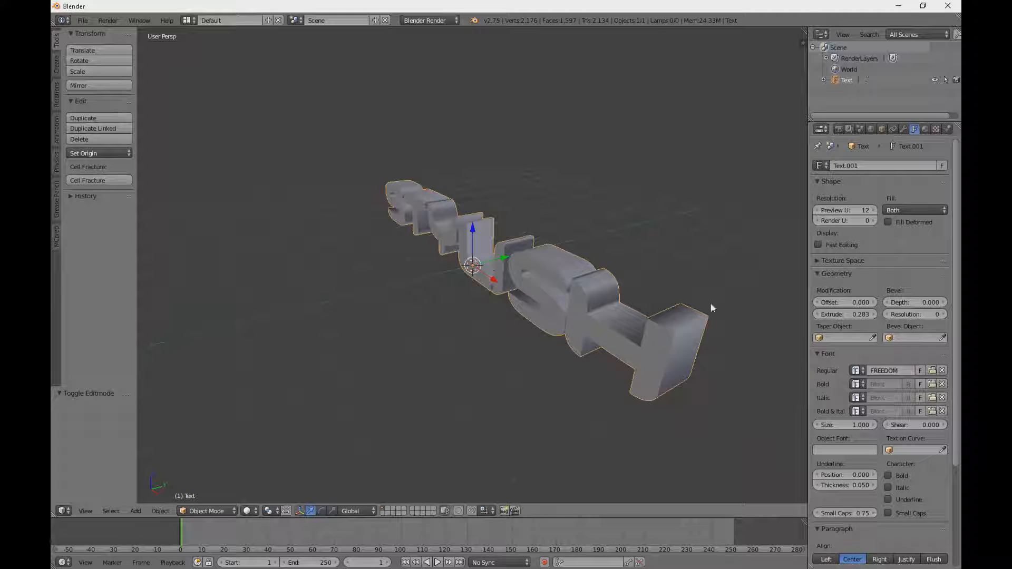
{"action": "middle_click_drag", "start_coordinate": [753, 261], "coordinate": [764, 263]}
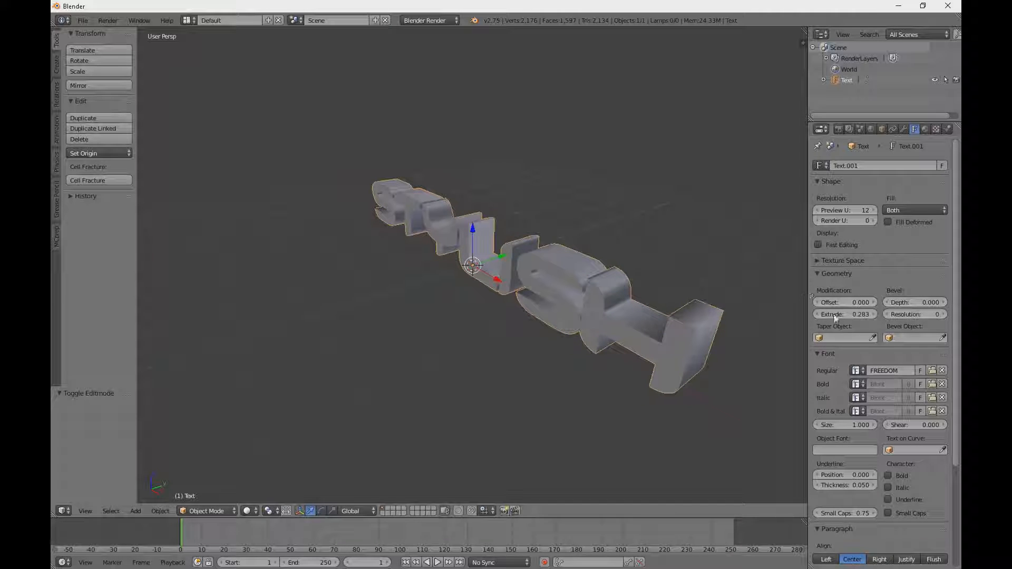
- Set the text's geometry offset to 0.011, bevel depth to 0.014 and bevel resolution to 32
{"action": "left_click_drag", "start_coordinate": [843, 302], "coordinate": [852, 302]}
{"action": "left_click_drag", "start_coordinate": [915, 302], "coordinate": [921, 302]}
{"action": "scroll", "coordinate": [631, 289], "scroll_direction": "up", "scroll_amount": 3}
{"action": "middle_click_drag", "start_coordinate": [631, 289], "coordinate": [588, 275]}
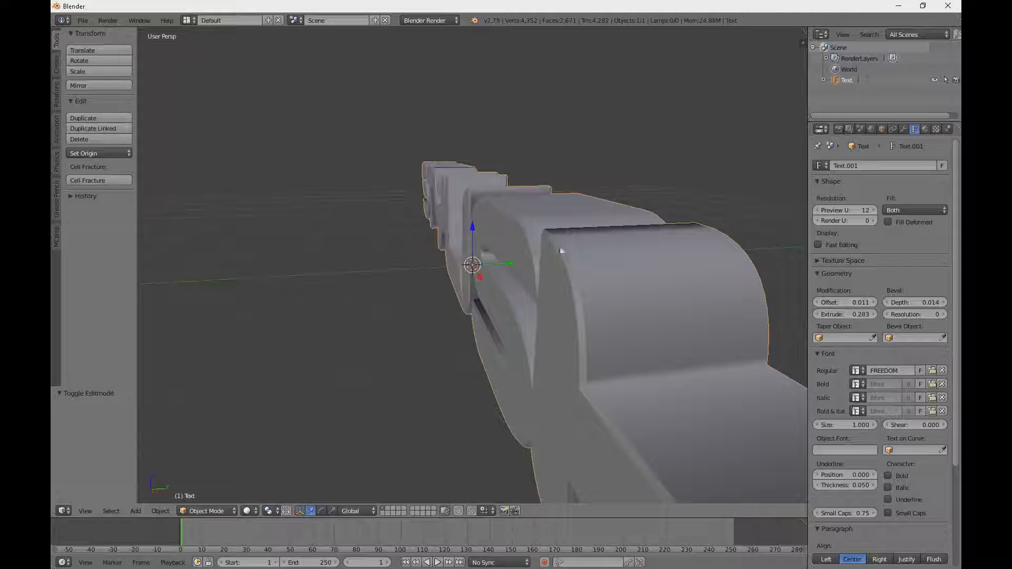
{"action": "left_click_drag", "start_coordinate": [915, 314], "coordinate": [947, 316]}
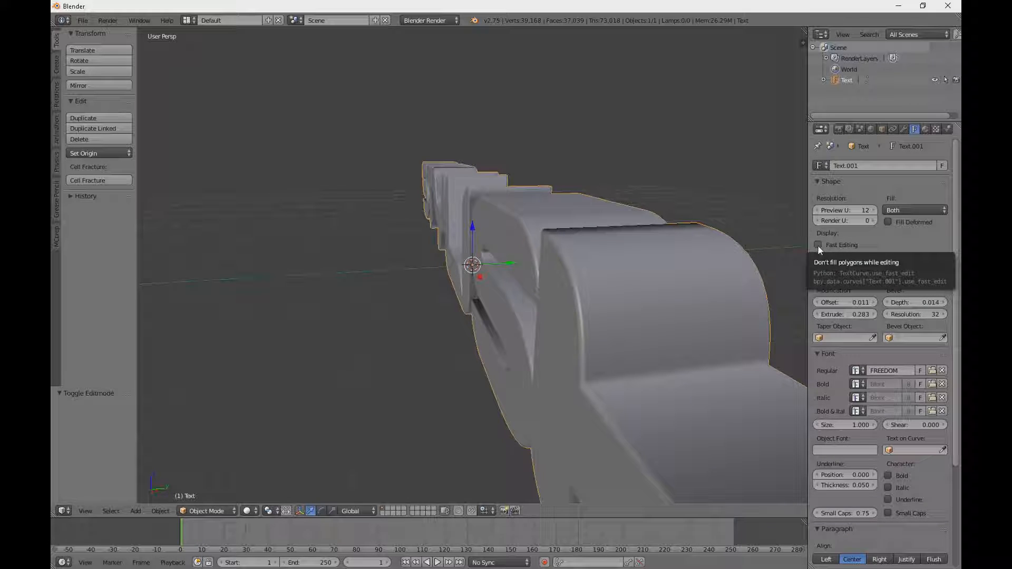
- Duplicate the text object, keeping the copy in the same place as the original
{"action": "key", "text": "shift+d"}
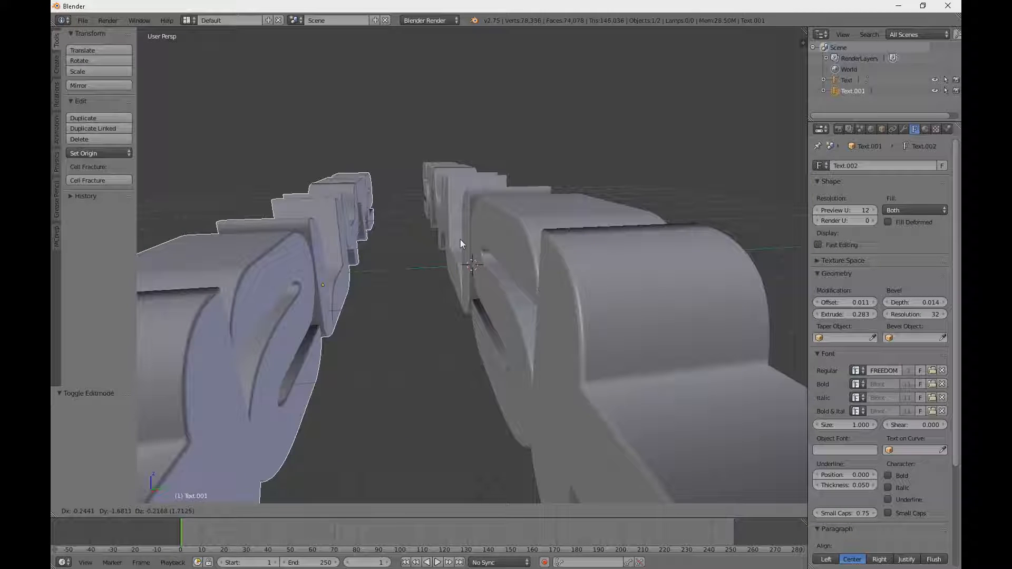
{"action": "right_click", "coordinate": [461, 239]}
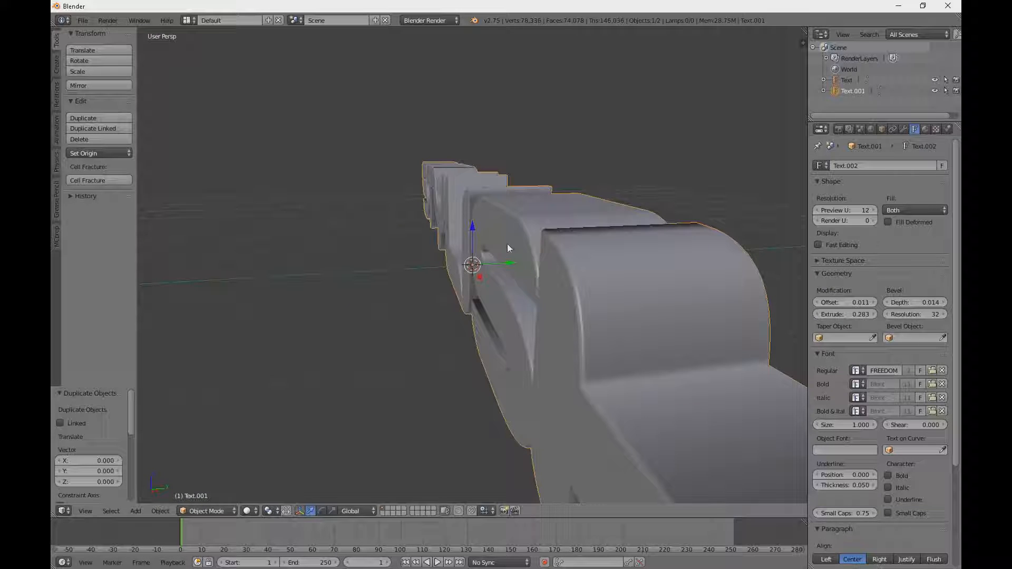
{"action": "scroll", "coordinate": [496, 251], "scroll_direction": "up", "scroll_amount": 2}
{"action": "scroll", "coordinate": [496, 251], "scroll_direction": "down", "scroll_amount": 5}
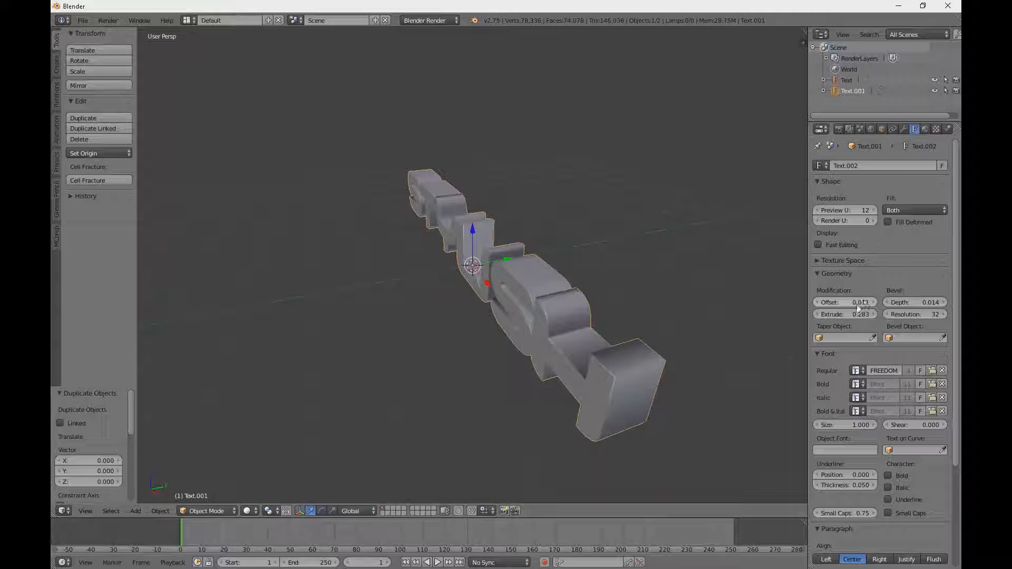
- Set the duplicate text's extrude to 0.263 and its bevel depth to 0.026
{"action": "left_click_drag", "start_coordinate": [829, 316], "coordinate": [823, 317]}
{"action": "left_click", "coordinate": [945, 304]}
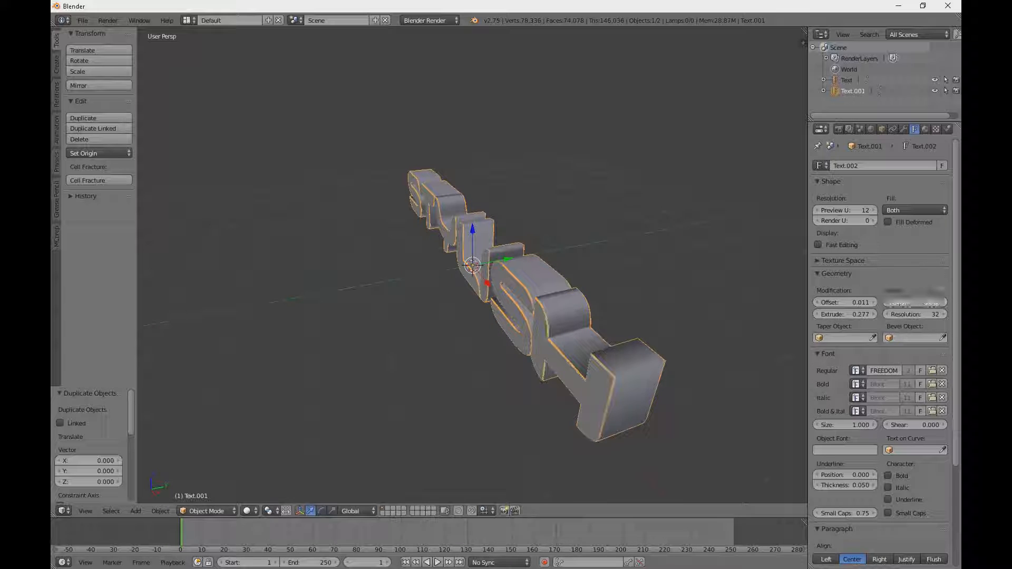
{"action": "left_click", "coordinate": [945, 304]}
{"action": "left_click", "coordinate": [945, 304]}
{"action": "left_click", "coordinate": [945, 304]}
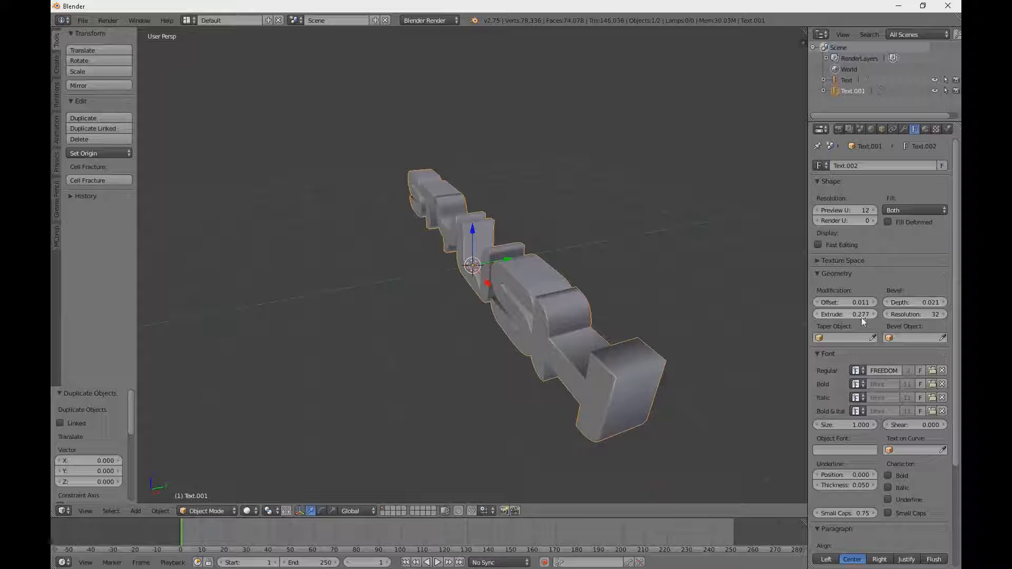
{"action": "left_click_drag", "start_coordinate": [857, 319], "coordinate": [846, 319]}
{"action": "scroll", "coordinate": [682, 306], "scroll_direction": "up", "scroll_amount": 10}
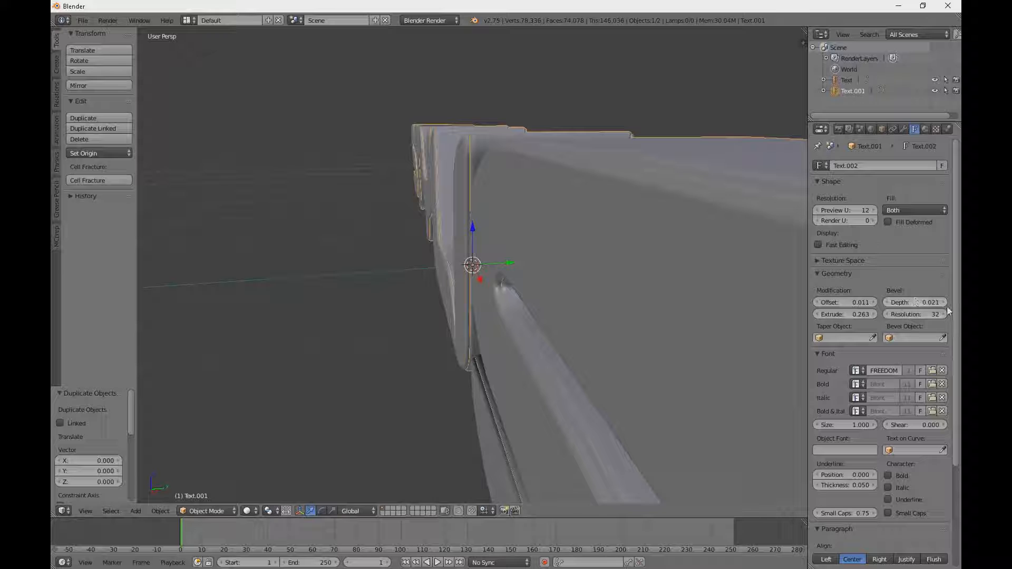
{"action": "left_click_drag", "start_coordinate": [944, 306], "coordinate": [949, 313]}
{"action": "scroll", "coordinate": [770, 227], "scroll_direction": "down", "scroll_amount": 5}
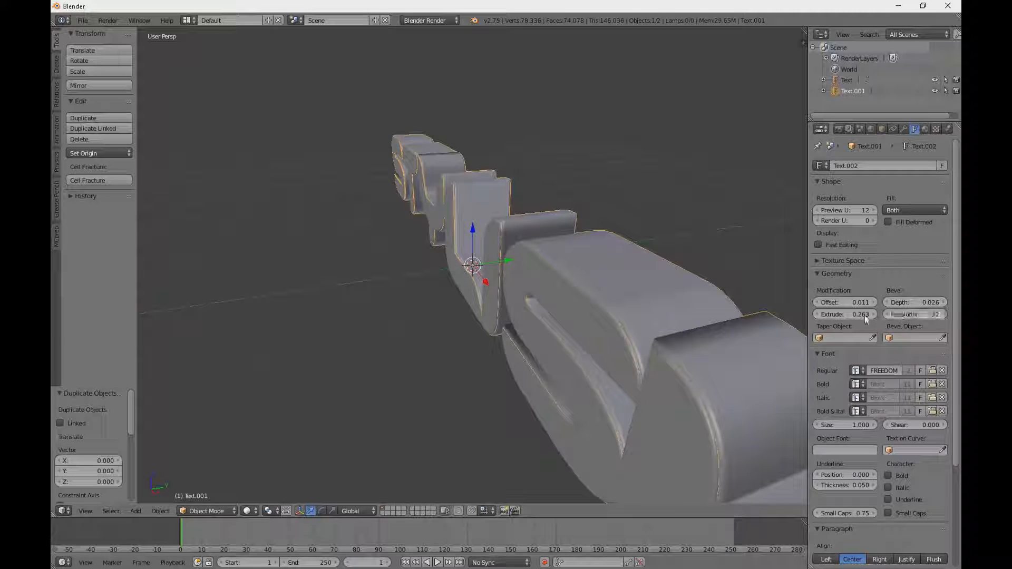
{"action": "scroll", "coordinate": [499, 235], "scroll_direction": "up", "scroll_amount": 5}
{"action": "middle_click_drag", "start_coordinate": [499, 235], "coordinate": [468, 220]}
{"action": "scroll", "coordinate": [574, 227], "scroll_direction": "down", "scroll_amount": 3}
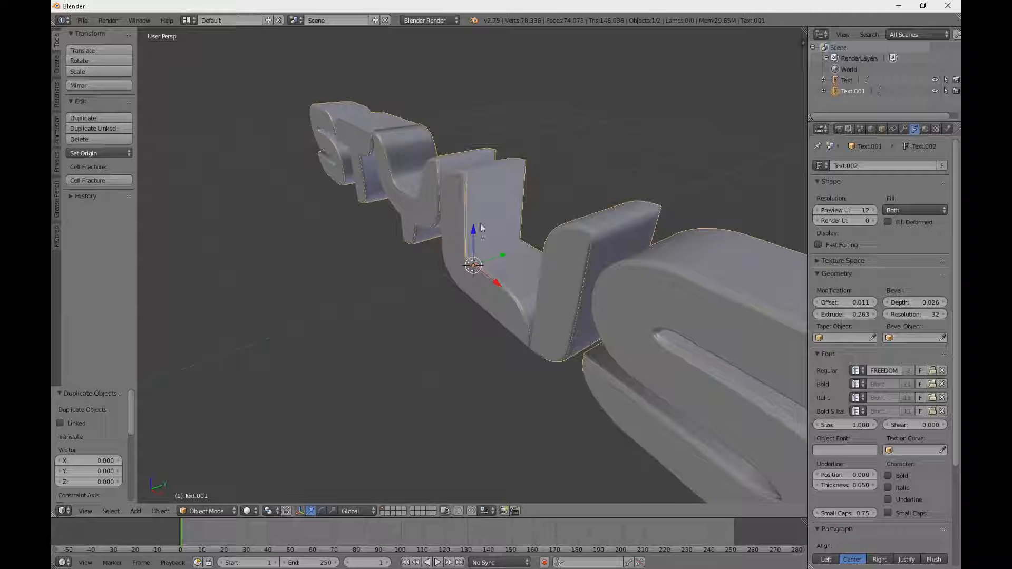
- Switch the render engine to Cycles Render and add a new material to the duplicate text
{"action": "left_click", "coordinate": [926, 128]}
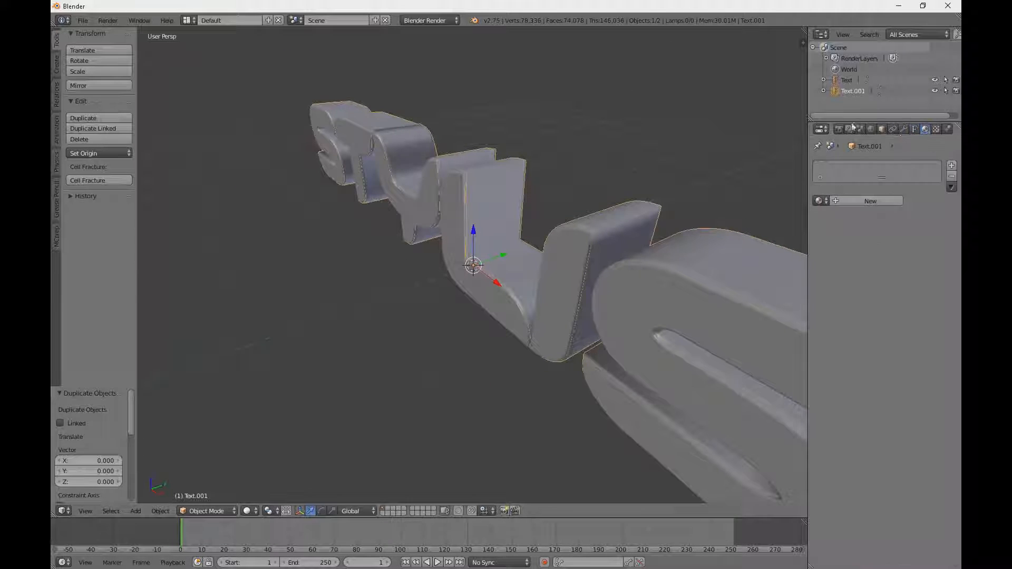
{"action": "left_click", "coordinate": [439, 20]}
{"action": "left_click", "coordinate": [426, 57]}
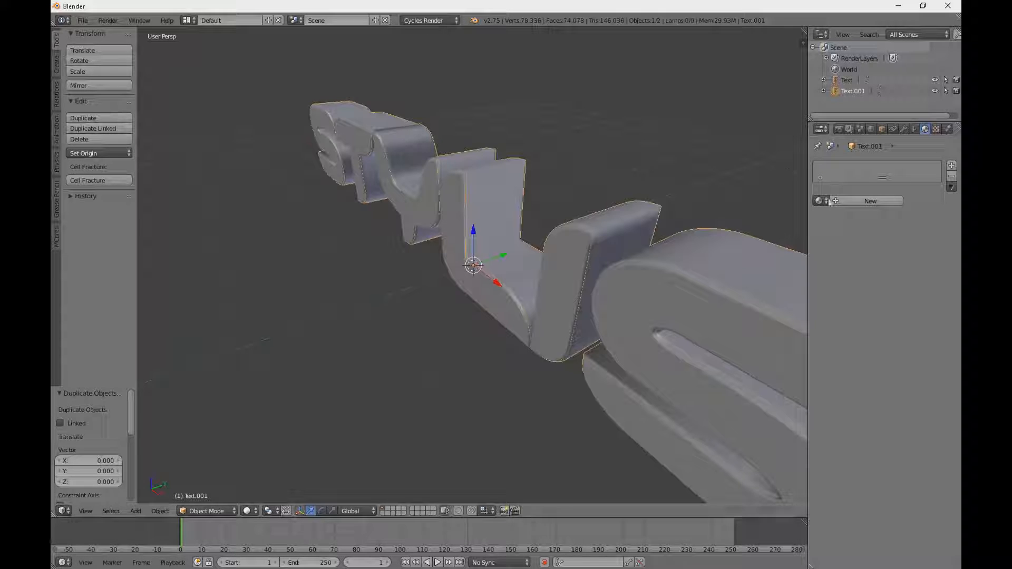
{"action": "left_click", "coordinate": [868, 202]}
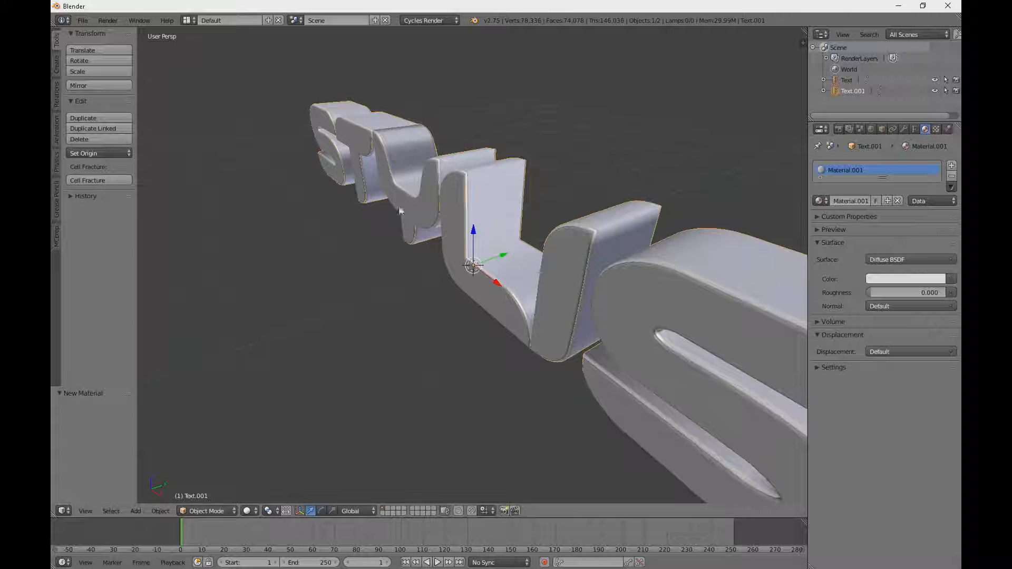
- Change the duplicate text's material to a Glossy BSDF surface with a light cyan-blue color
{"action": "left_click", "coordinate": [903, 259]}
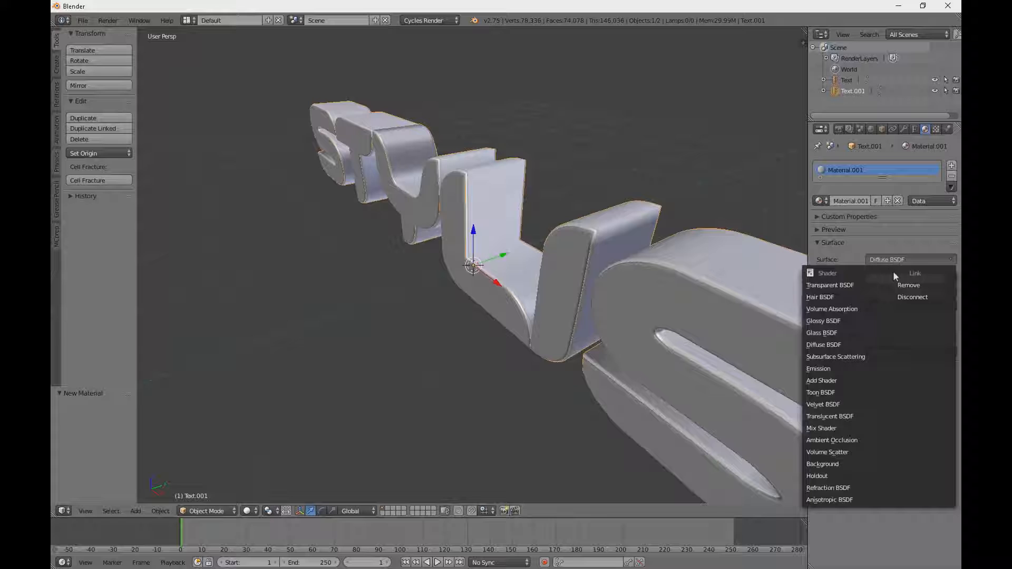
{"action": "left_click", "coordinate": [844, 321]}
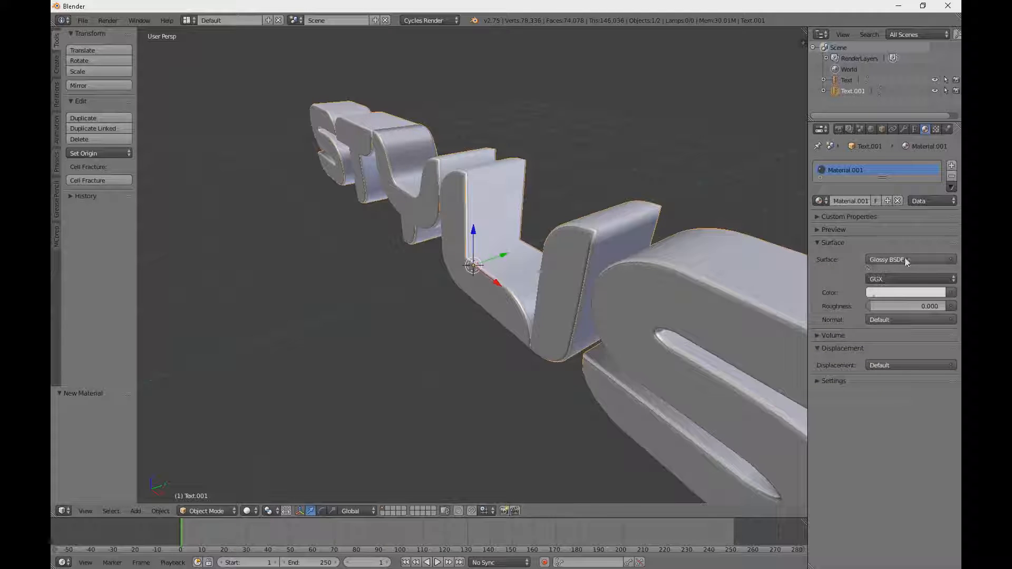
{"action": "left_click", "coordinate": [901, 293]}
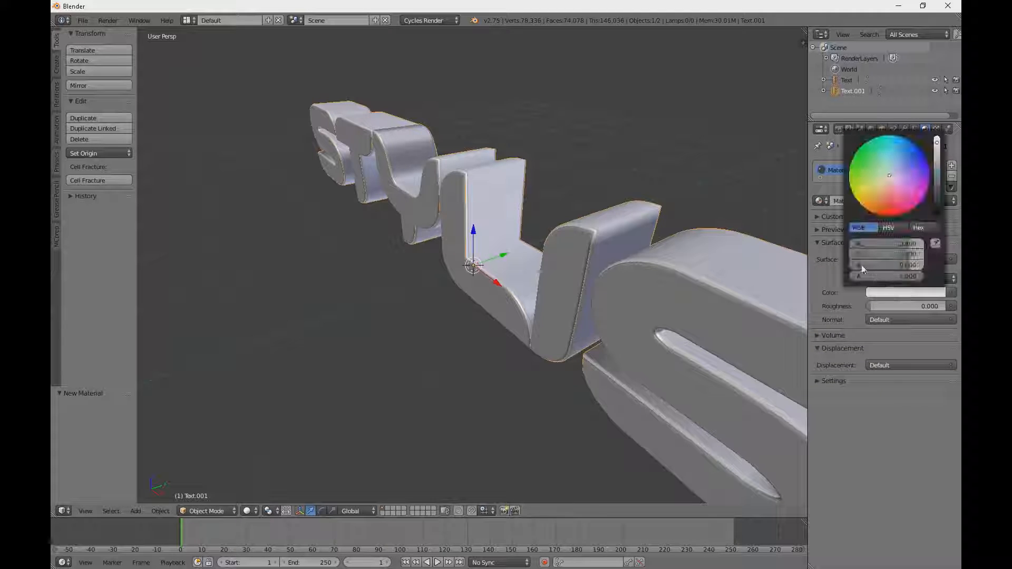
{"action": "left_click_drag", "start_coordinate": [893, 173], "coordinate": [893, 150]}
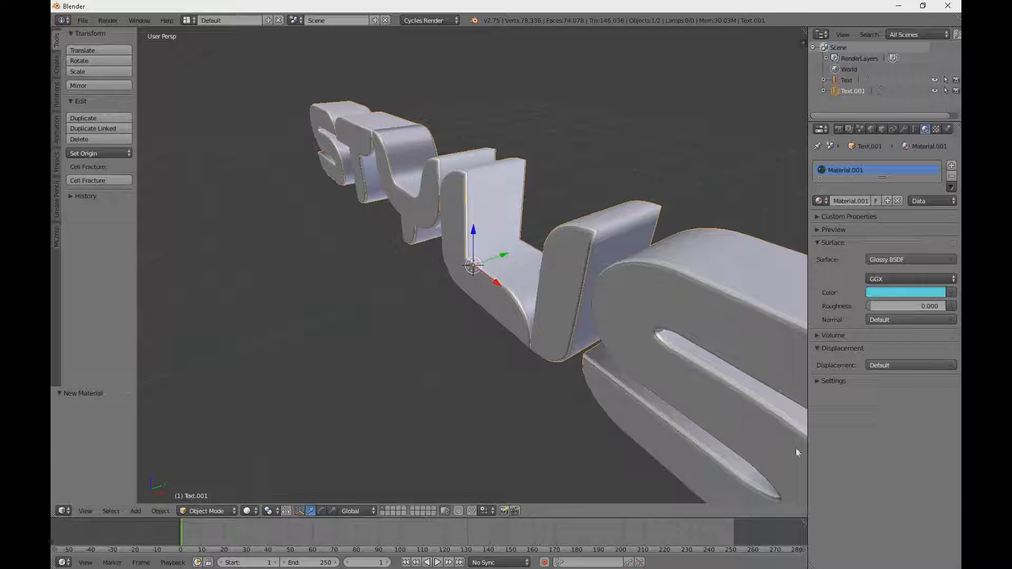
- Add a camera aligned to the front view at the text's origin
{"action": "key", "text": "KP_1"}
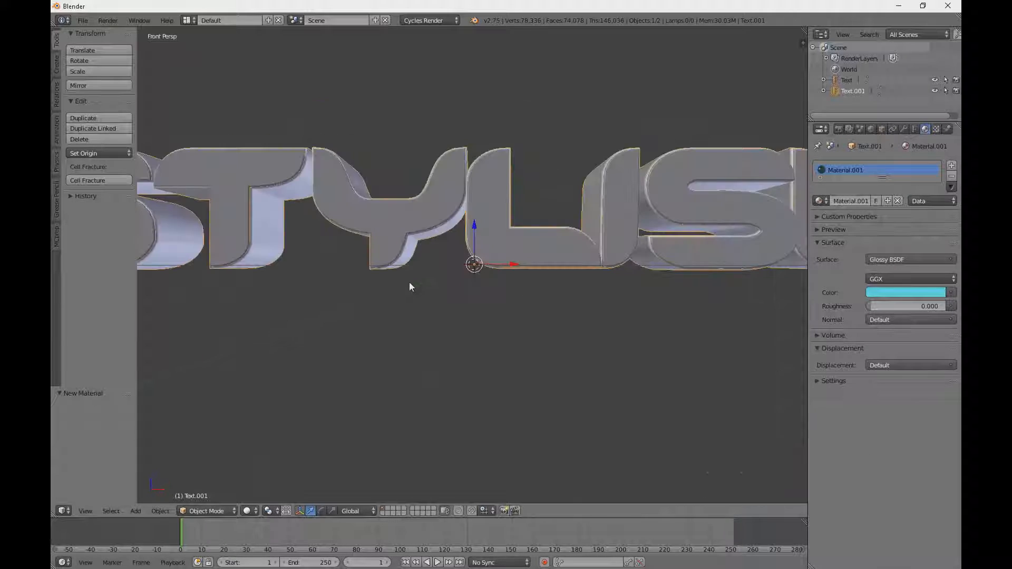
{"action": "key", "text": "shift+a"}
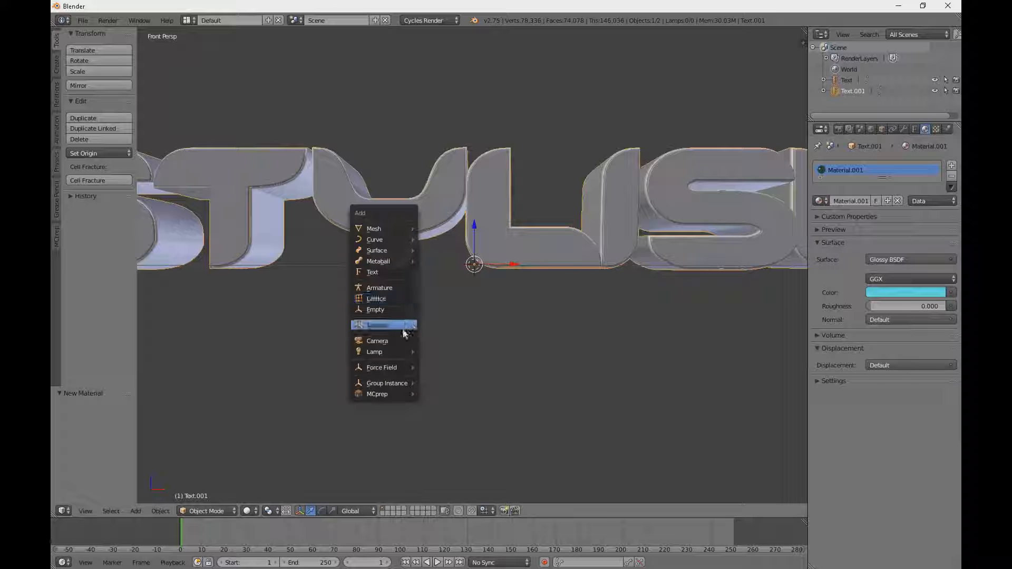
{"action": "left_click", "coordinate": [381, 341]}
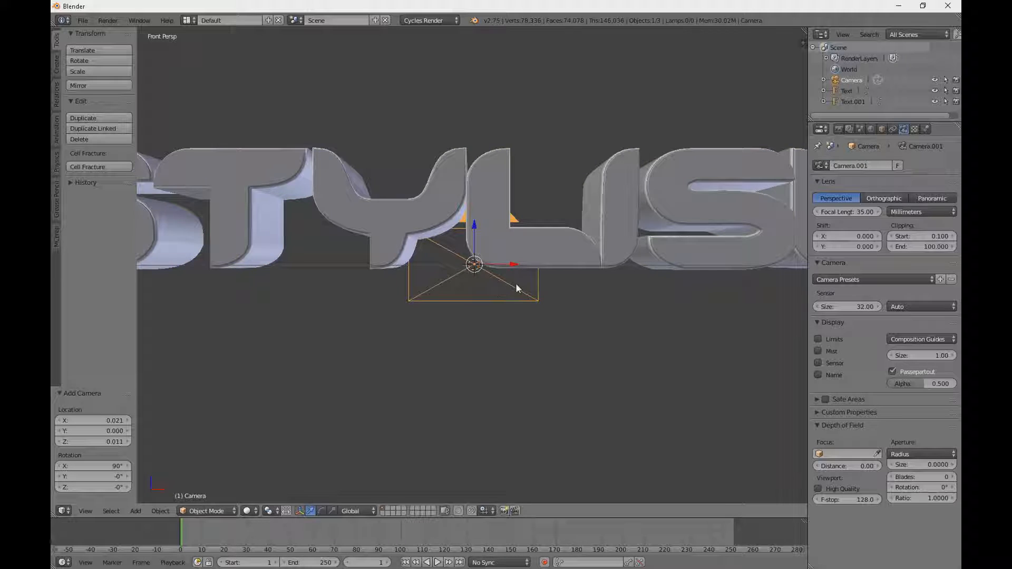
- Move the camera along the negative Y axis so it stands in front of the text
{"action": "middle_click_drag", "start_coordinate": [515, 283], "coordinate": [484, 305]}
{"action": "scroll", "coordinate": [485, 305], "scroll_direction": "down", "scroll_amount": 3}
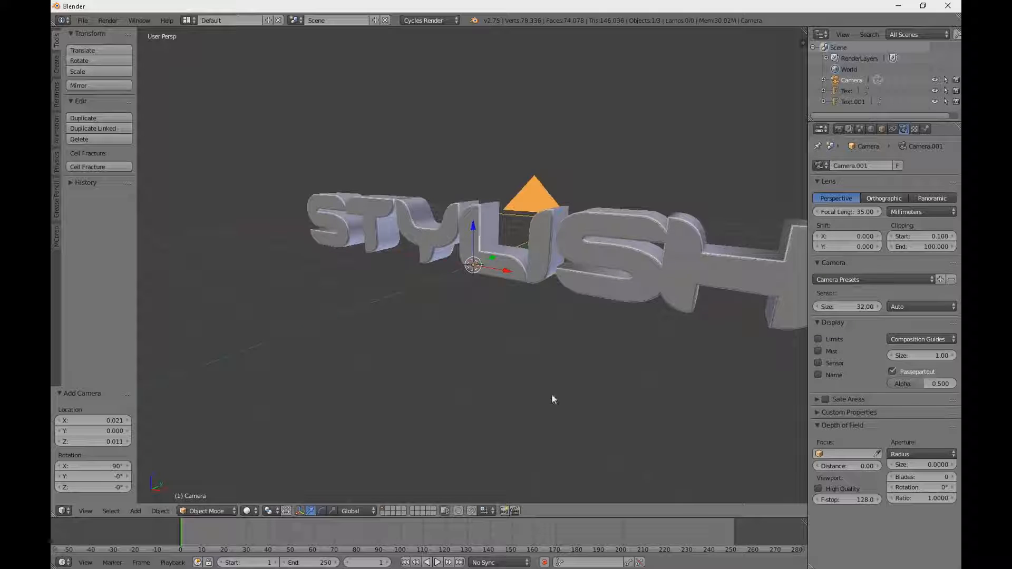
{"action": "middle_click_drag", "start_coordinate": [584, 357], "coordinate": [501, 302]}
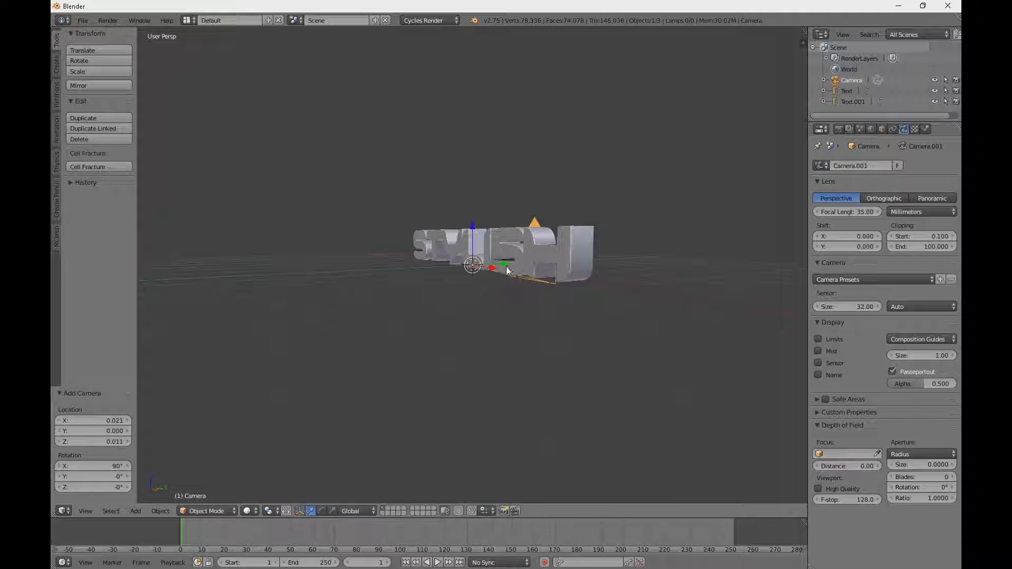
{"action": "left_click_drag", "start_coordinate": [508, 270], "coordinate": [346, 290]}
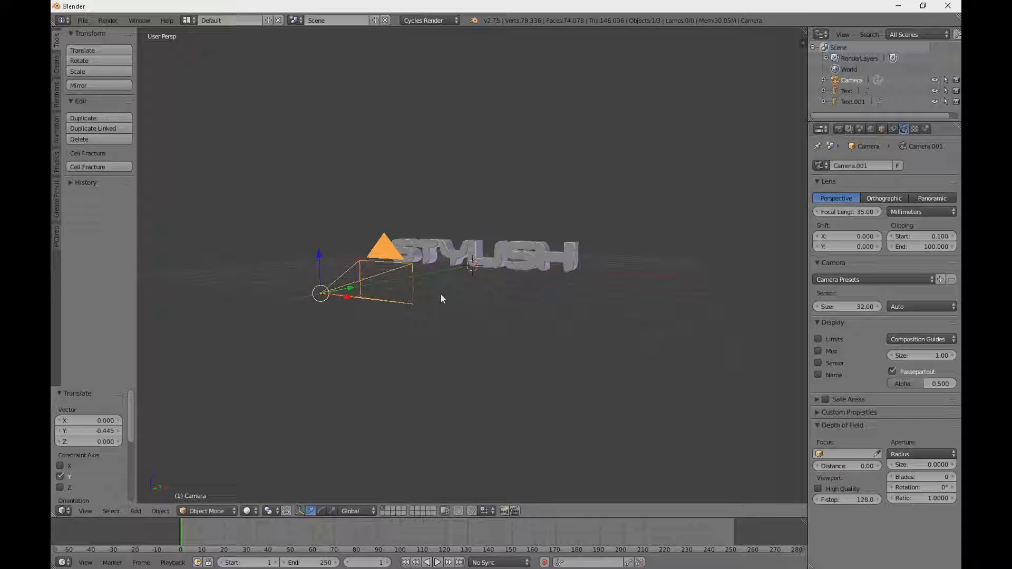
{"action": "scroll", "coordinate": [517, 276], "scroll_direction": "up", "scroll_amount": 2}
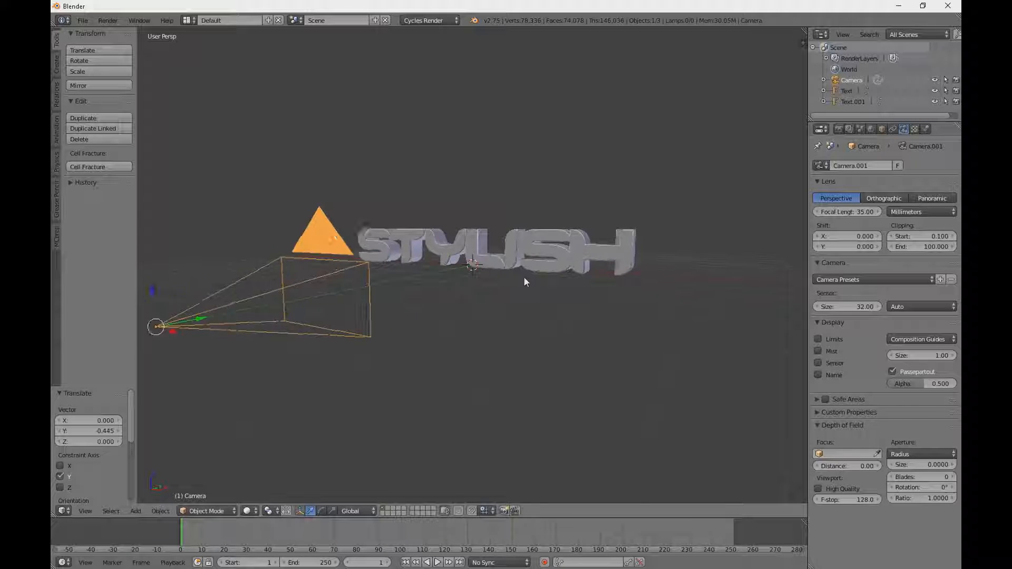
{"action": "middle_click_drag", "start_coordinate": [524, 277], "coordinate": [544, 273]}
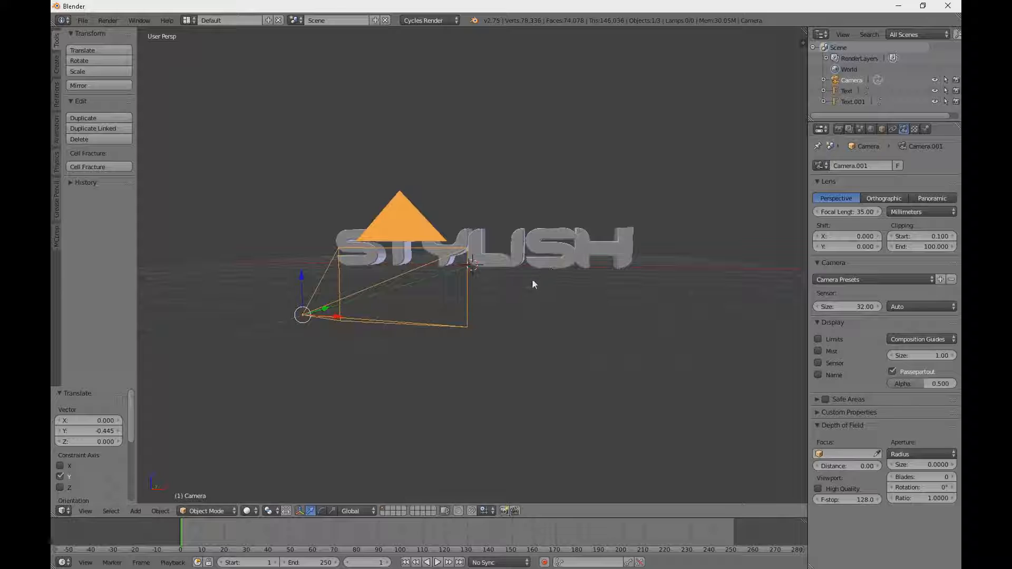
{"action": "middle_click_drag", "start_coordinate": [529, 284], "coordinate": [553, 299]}
{"action": "scroll", "coordinate": [577, 298], "scroll_direction": "down", "scroll_amount": 2}
{"action": "scroll", "coordinate": [578, 297], "scroll_direction": "up", "scroll_amount": 3}
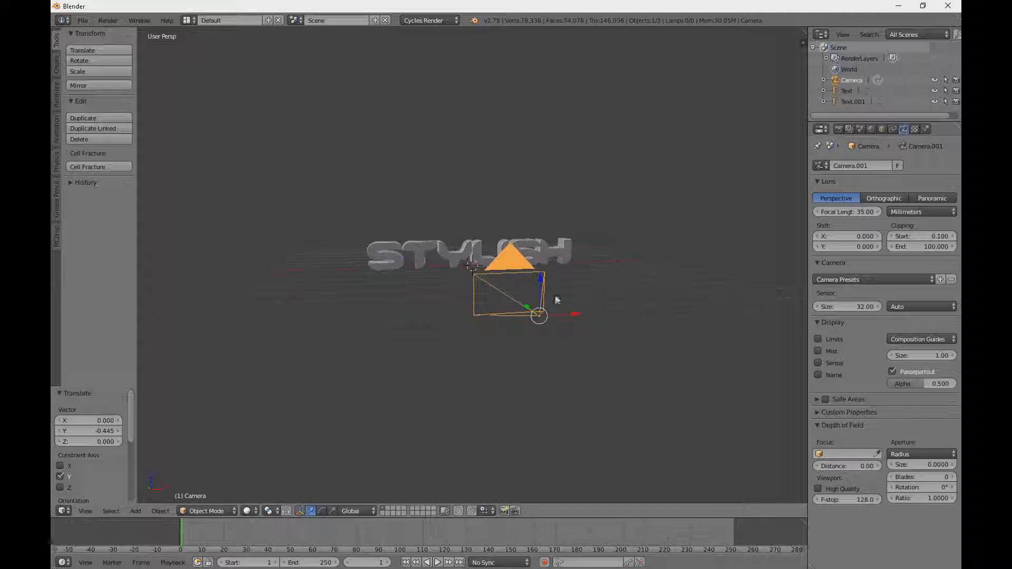
- Fly the camera in camera view until the whole text fits inside the frame at a slightly tilted, raised angle
{"action": "key", "text": "KP_0"}
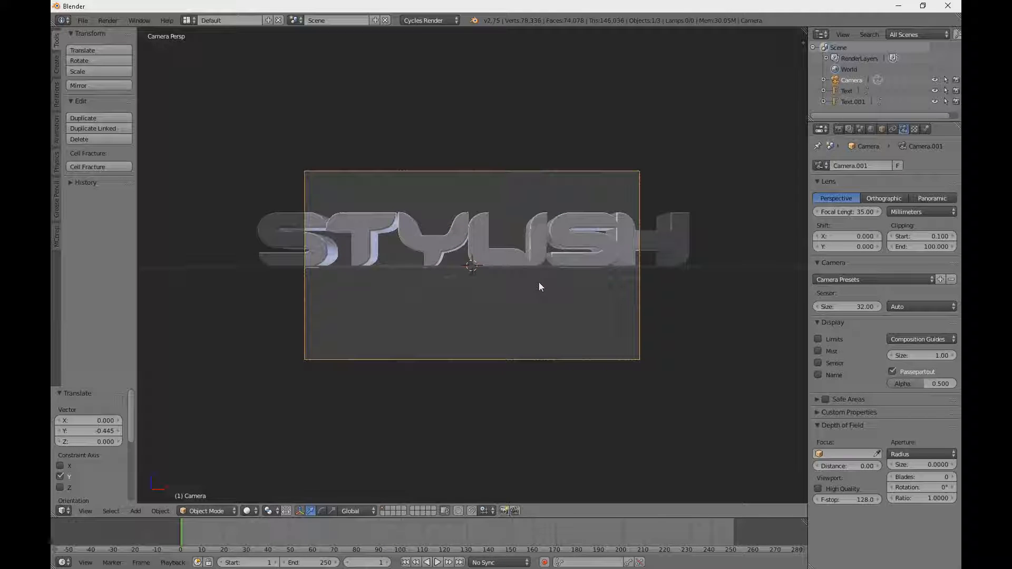
{"action": "key", "text": "shift+f"}
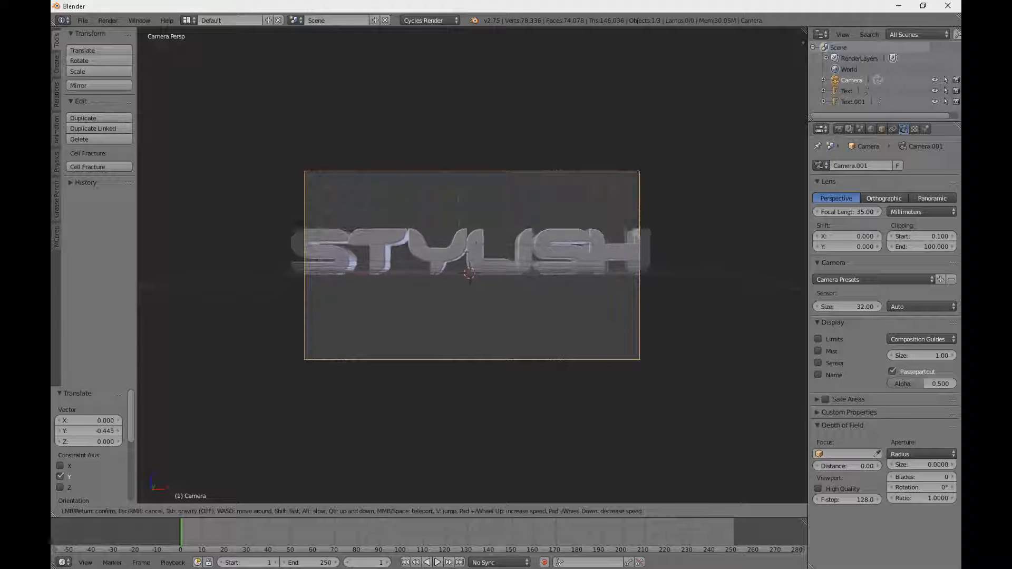
{"action": "key", "text": "s"}
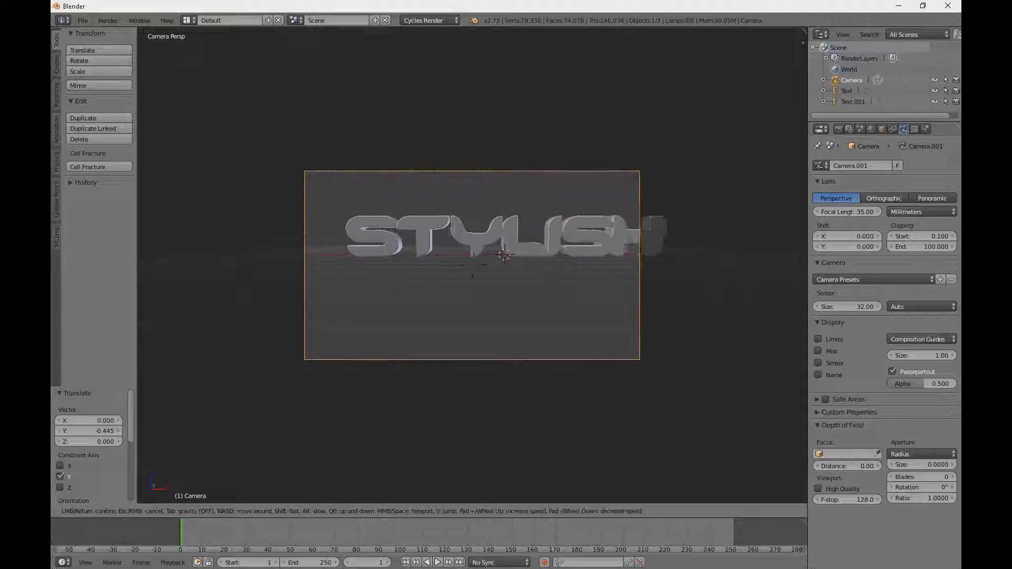
{"action": "key", "text": "w"}
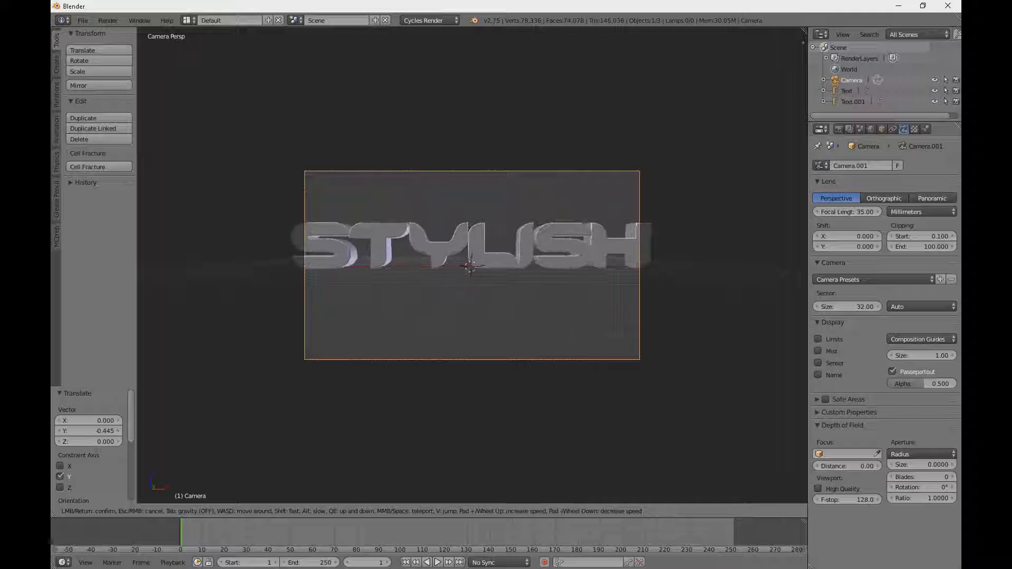
{"action": "key", "text": "w"}
{"action": "key", "text": "s"}
{"action": "key", "text": "w"}
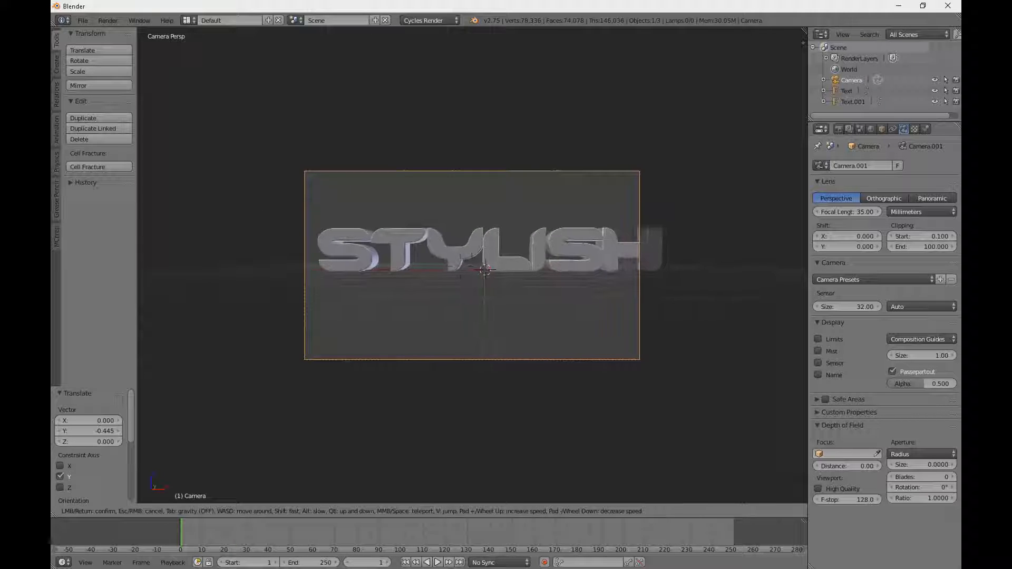
{"action": "key", "text": "a"}
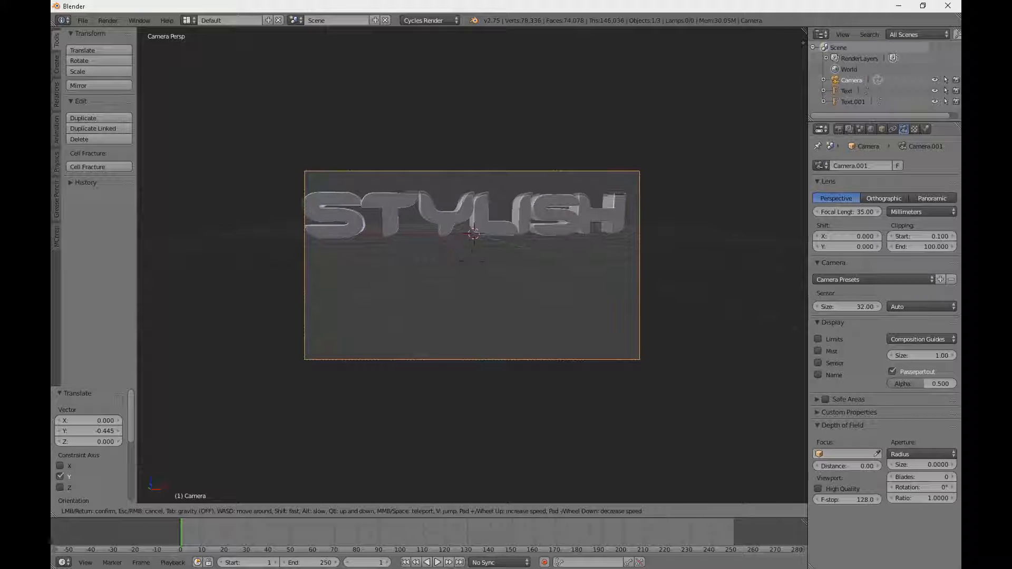
{"action": "key", "text": "w"}
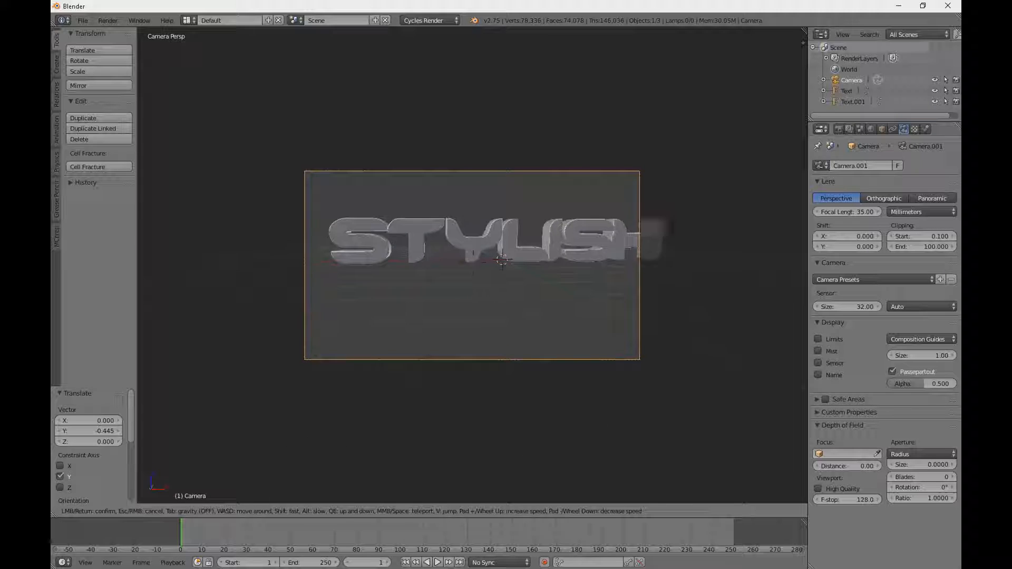
{"action": "key", "text": "w"}
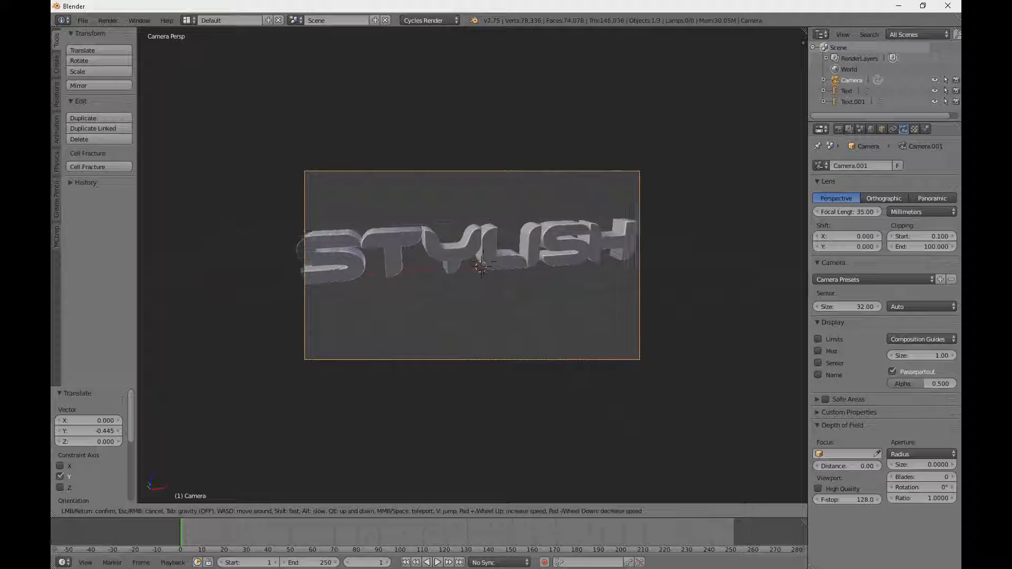
{"action": "left_click", "coordinate": [473, 269]}
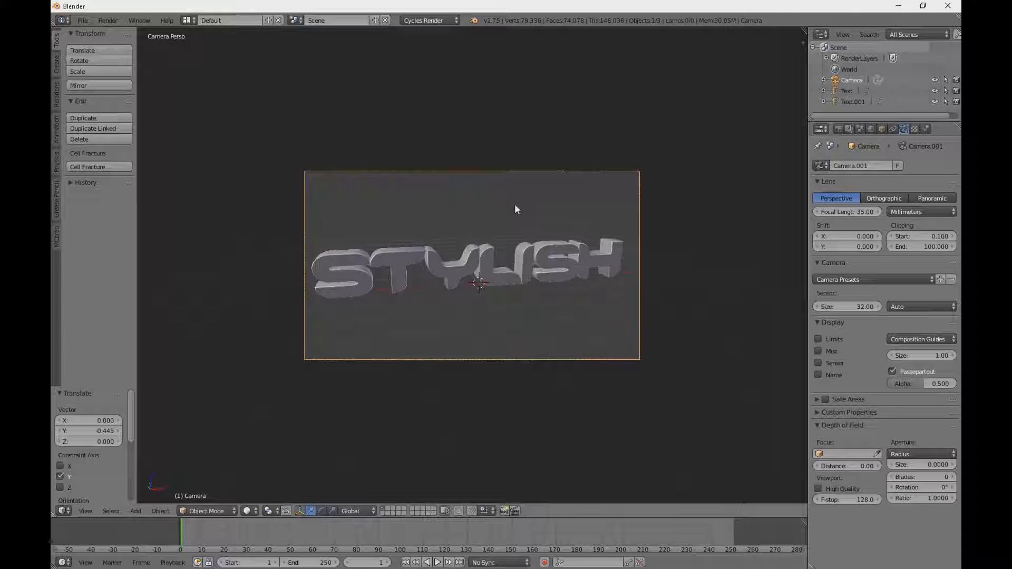
- Render the current frame to check the text's material, return to the 3D view and select the original text
{"action": "middle_click_drag", "start_coordinate": [540, 174], "coordinate": [476, 254]}
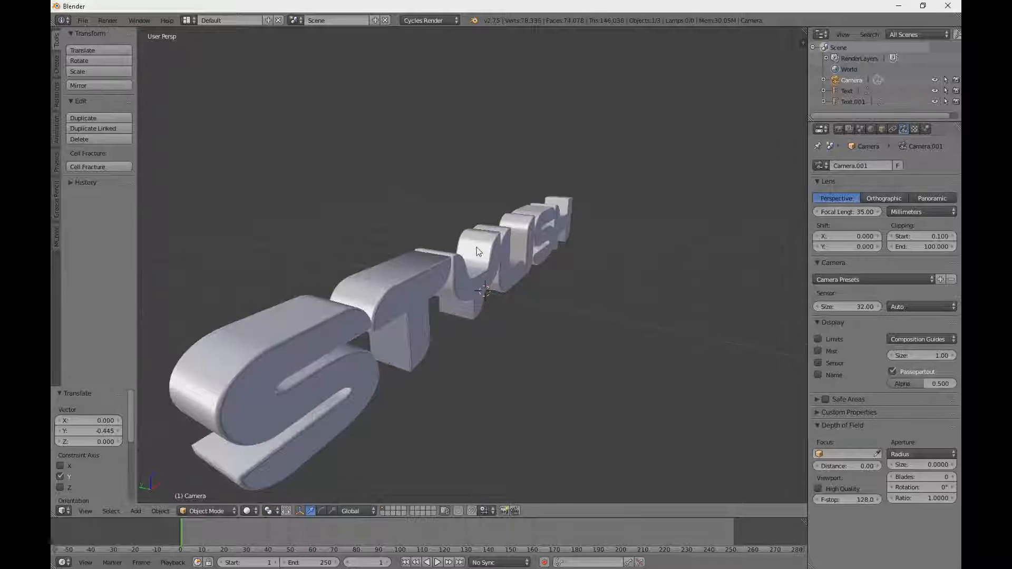
{"action": "key", "text": "F12"}
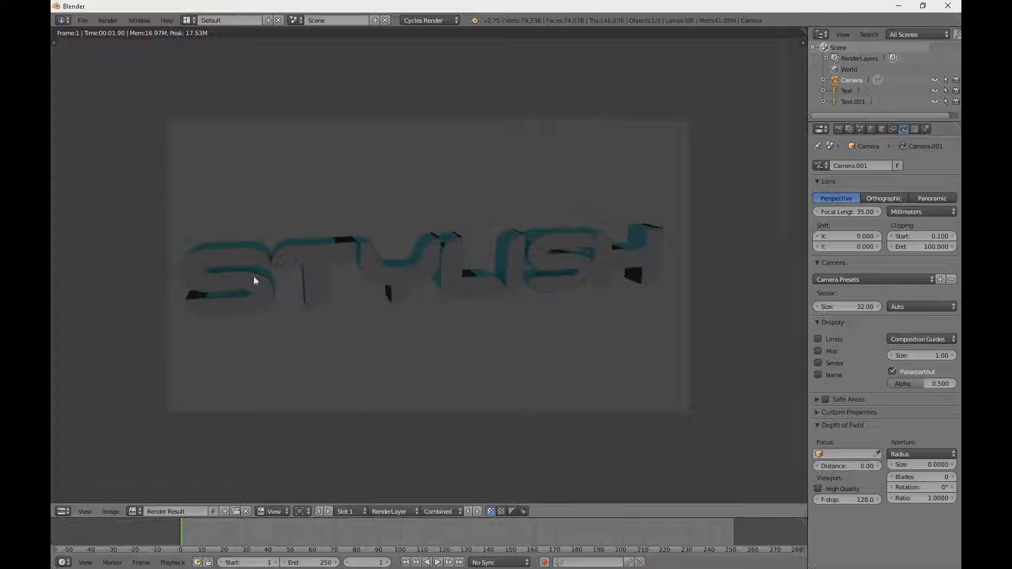
{"action": "key", "text": "Escape"}
{"action": "right_click", "coordinate": [396, 299]}
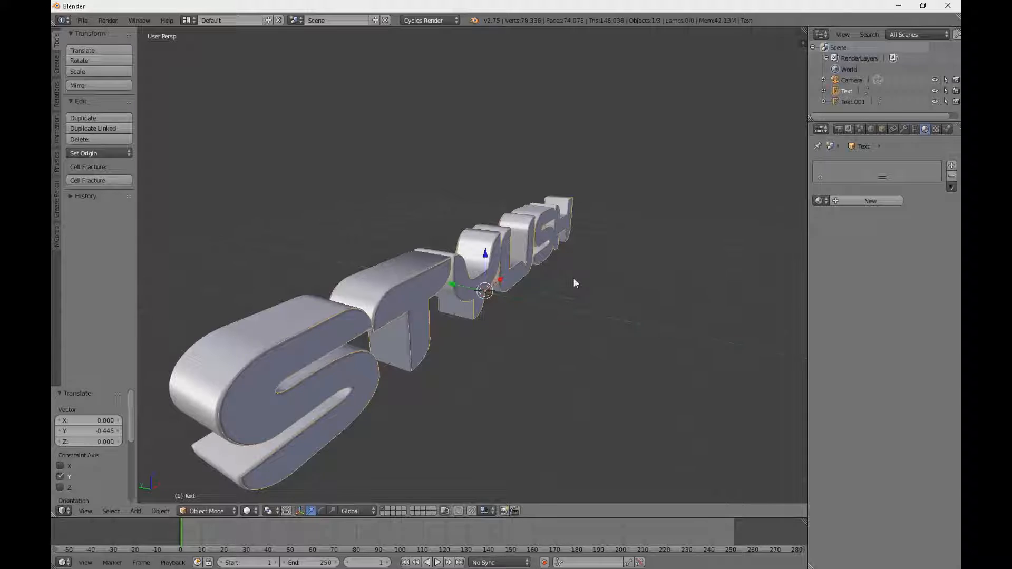
- Add a plane scaled up about 18.6 times and lower it about 10.6 units below the text
{"action": "scroll", "coordinate": [573, 278], "scroll_direction": "down", "scroll_amount": 8}
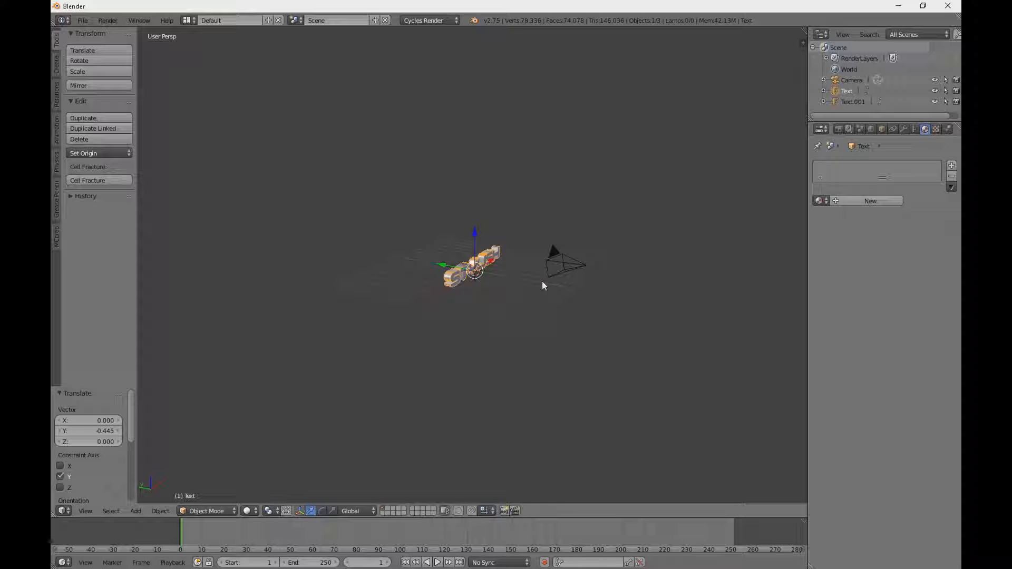
{"action": "key", "text": "shift+a"}
{"action": "mouse_move", "coordinate": [527, 170]}
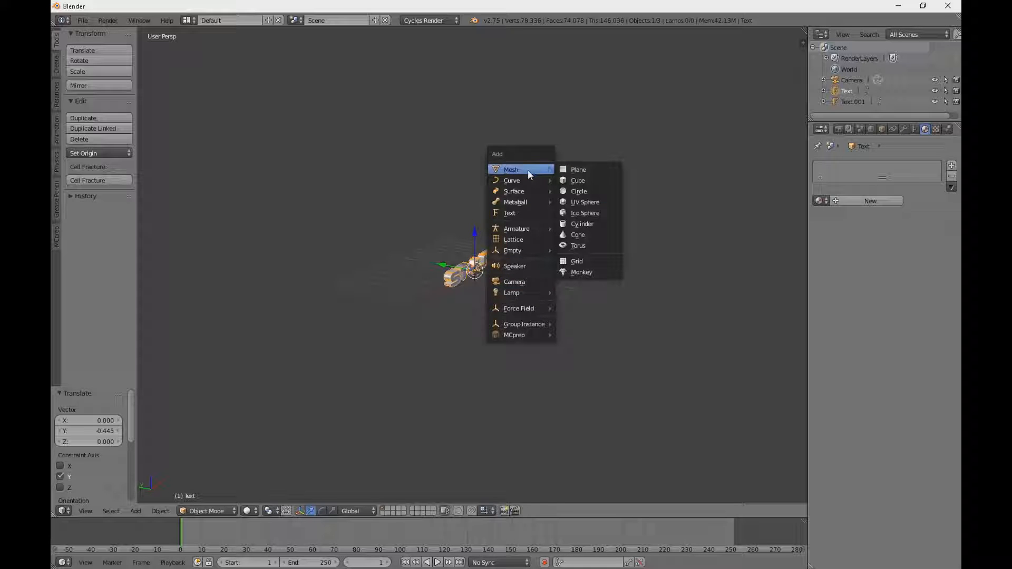
{"action": "left_click", "coordinate": [579, 170]}
{"action": "key", "text": "s"}
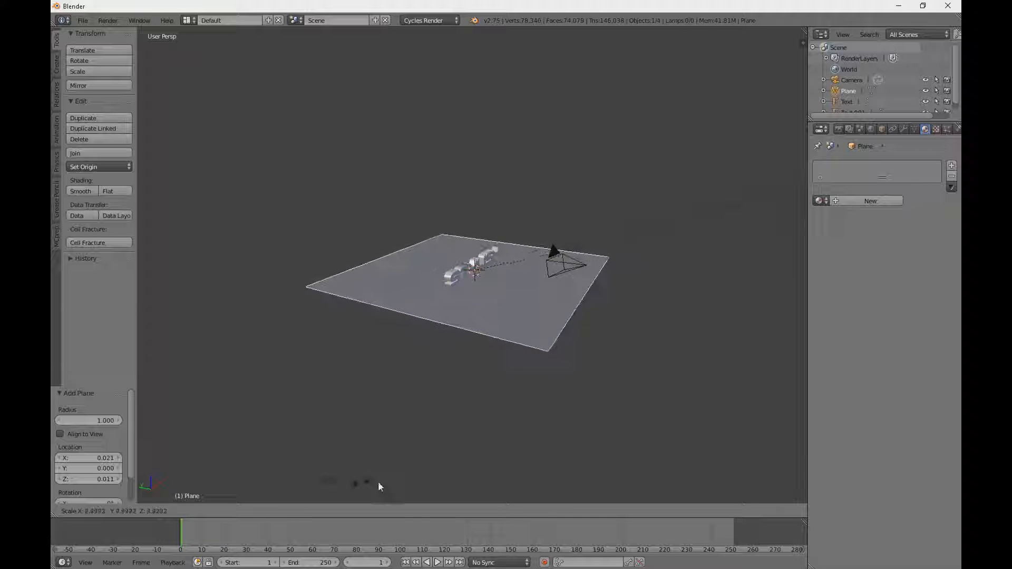
{"action": "left_click", "coordinate": [243, 458]}
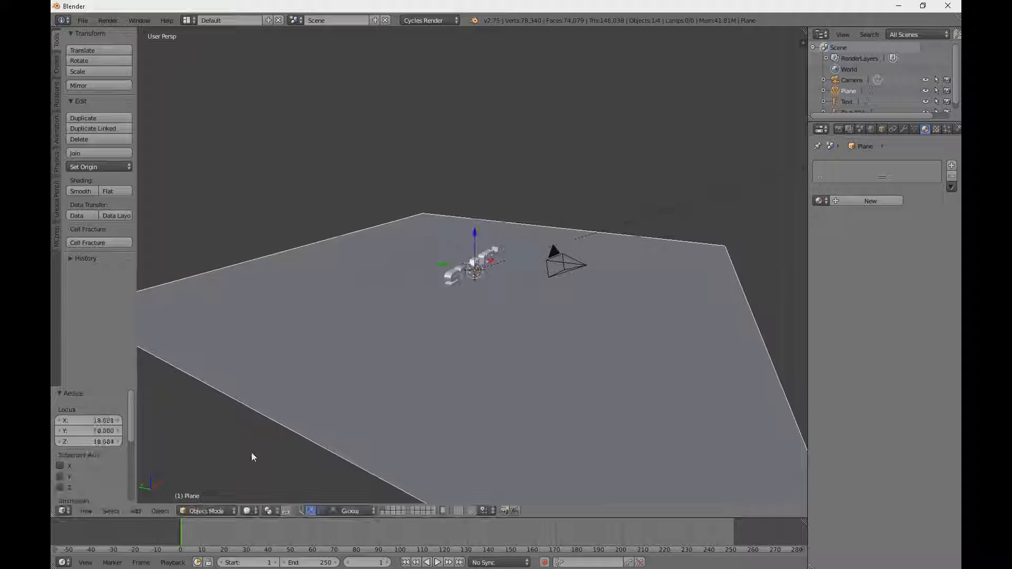
{"action": "left_click_drag", "start_coordinate": [476, 232], "coordinate": [473, 337]}
{"action": "scroll", "coordinate": [483, 348], "scroll_direction": "down", "scroll_amount": 3}
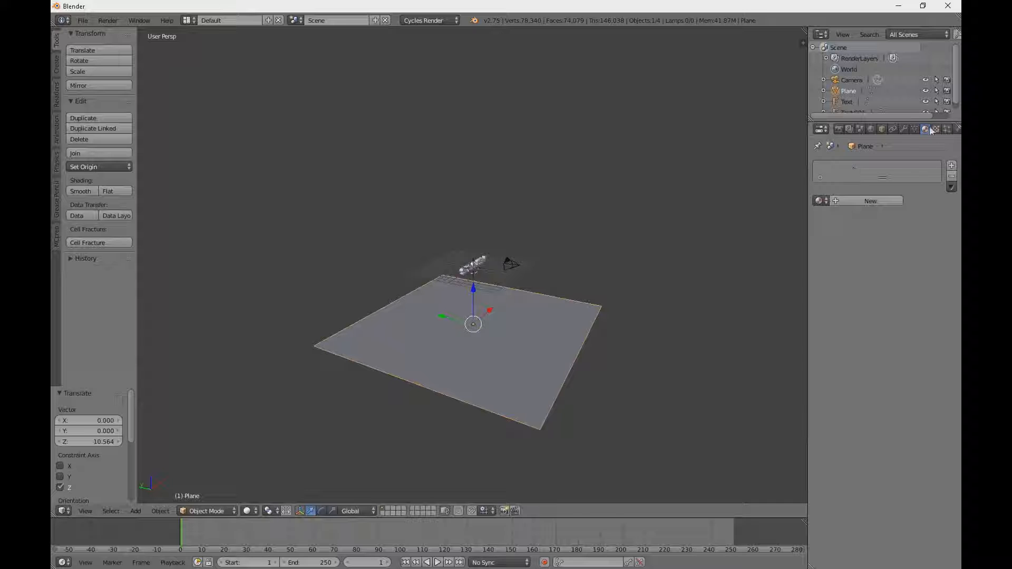
- Give the plane a new material with an Emission surface and a strength of 3.5
{"action": "left_click", "coordinate": [865, 201]}
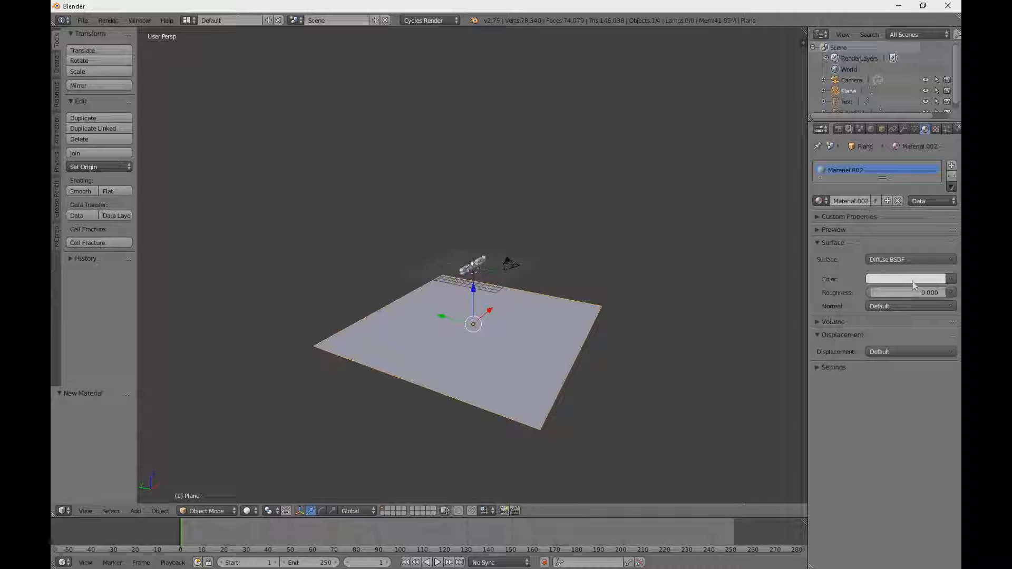
{"action": "left_click", "coordinate": [888, 259]}
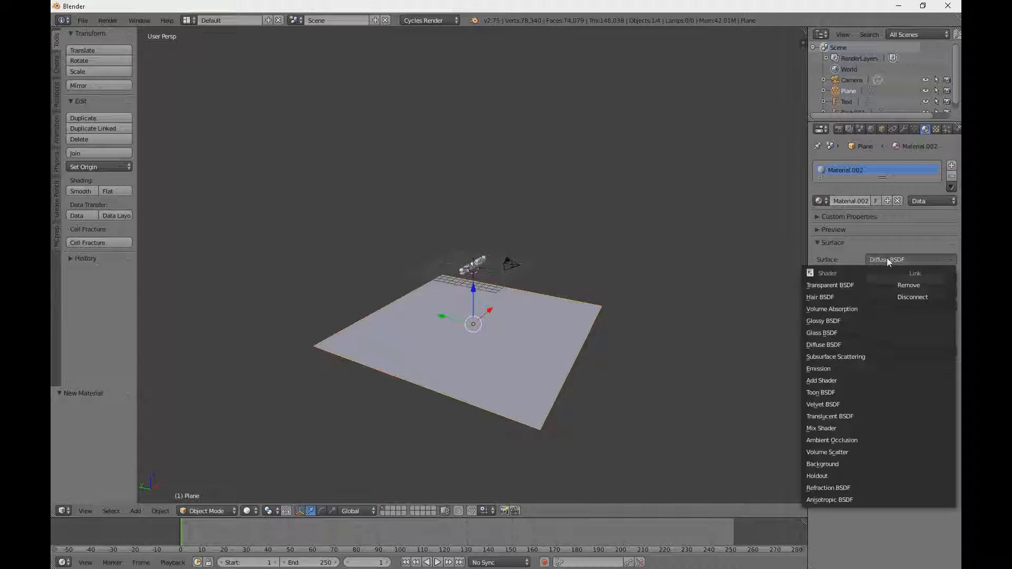
{"action": "left_click", "coordinate": [837, 369]}
{"action": "left_click_drag", "start_coordinate": [941, 294], "coordinate": [945, 294]}
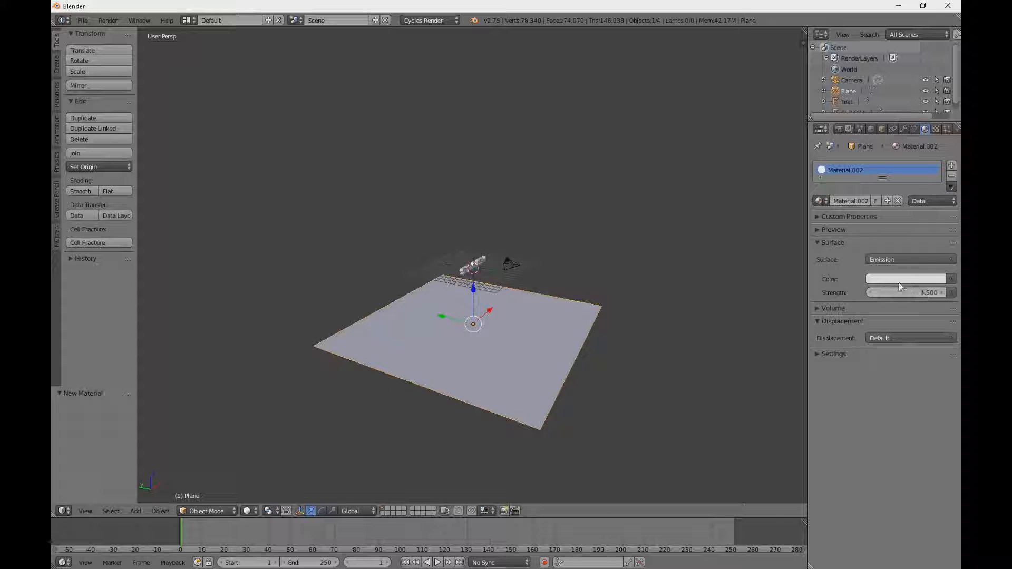
- Turn off the plane's ray visibility for the camera so it lights the scene without being rendered
{"action": "left_click", "coordinate": [881, 130]}
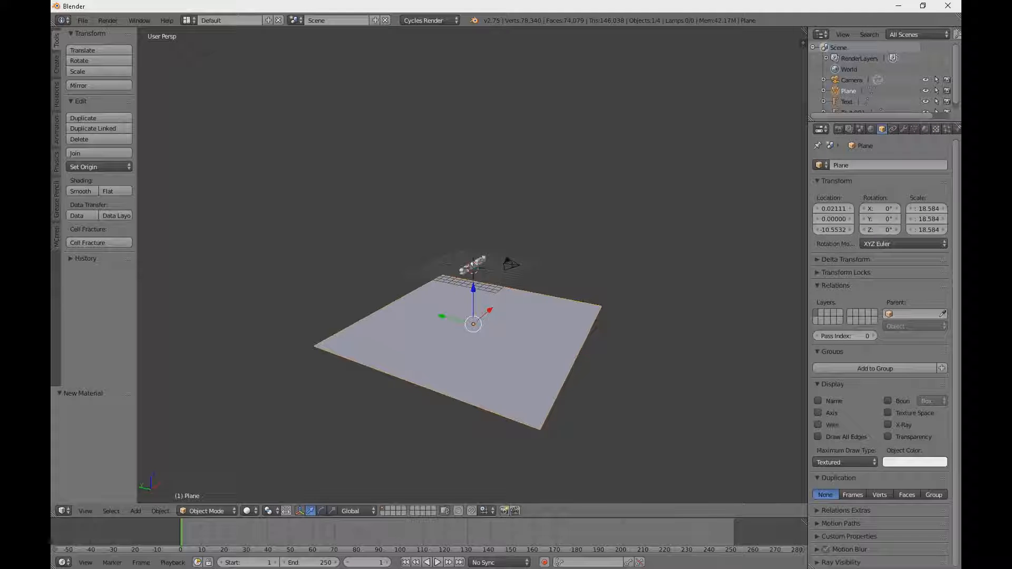
{"action": "scroll", "coordinate": [885, 375], "scroll_direction": "down", "scroll_amount": 2}
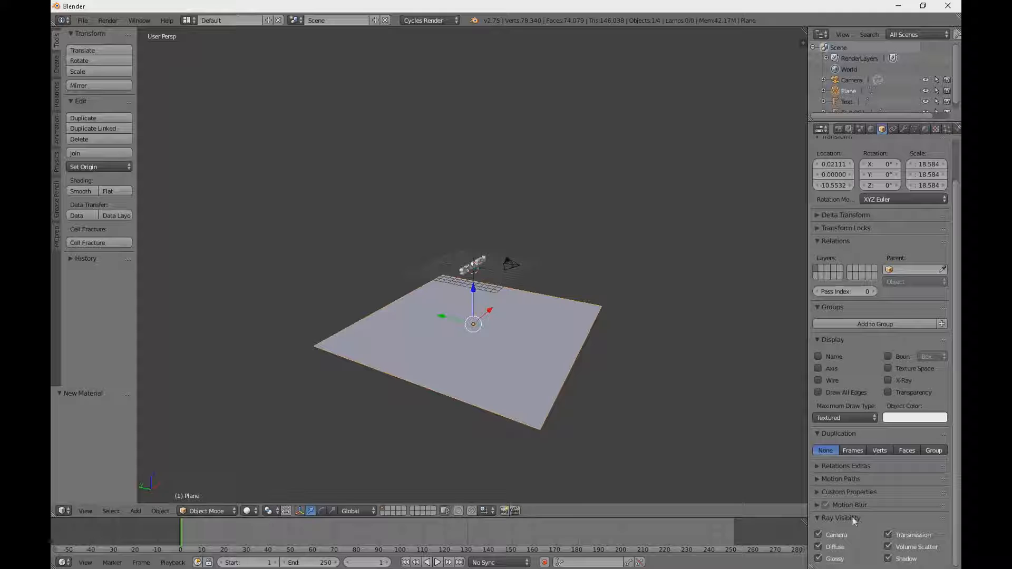
{"action": "left_click", "coordinate": [819, 535]}
{"action": "left_click", "coordinate": [820, 521]}
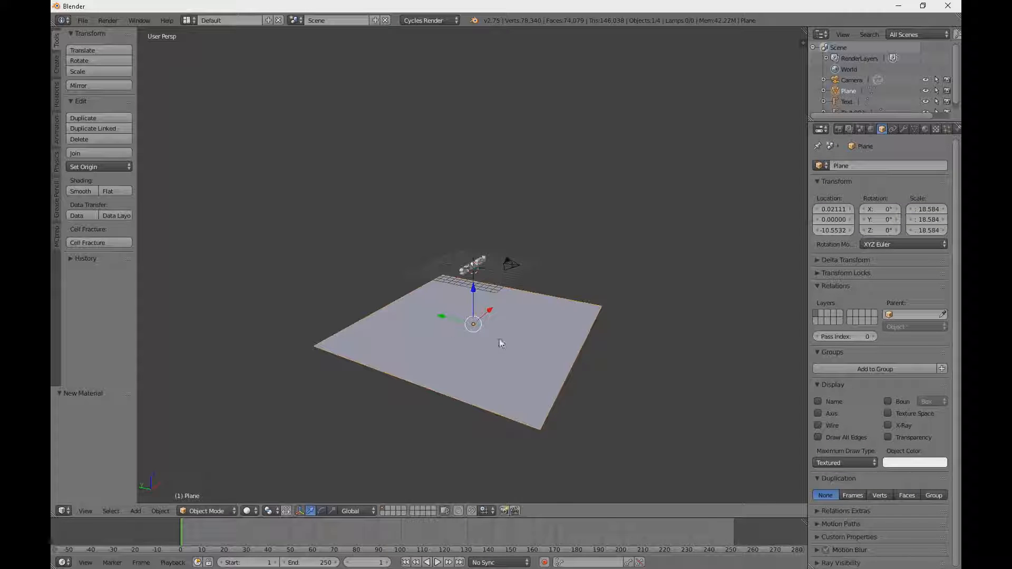
- Duplicate the emissive plane and raise the copy about 28.4 units along Z, above the text
{"action": "key", "text": "shift+d"}
{"action": "right_click", "coordinate": [508, 198]}
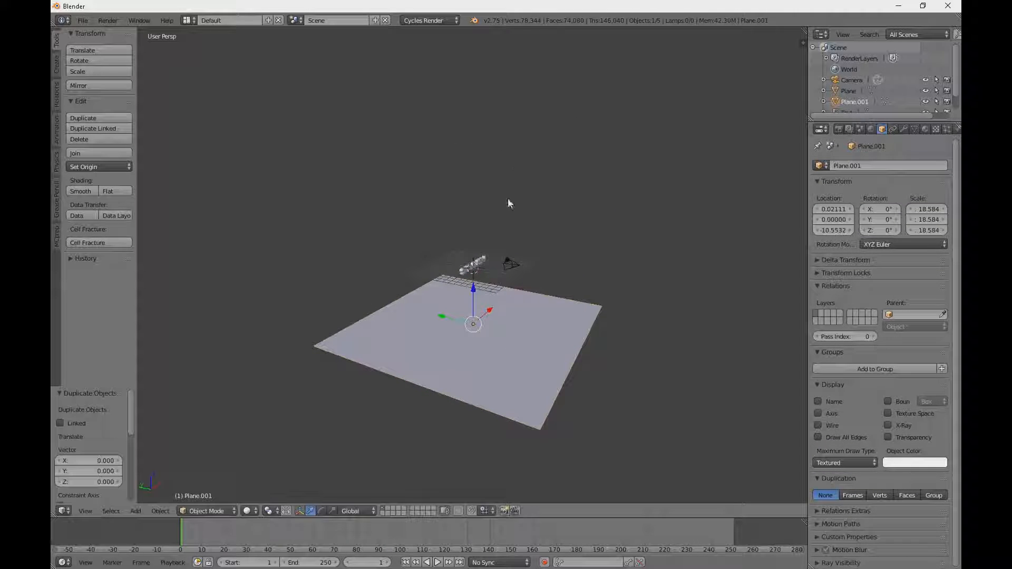
{"action": "left_click_drag", "start_coordinate": [475, 298], "coordinate": [495, 133]}
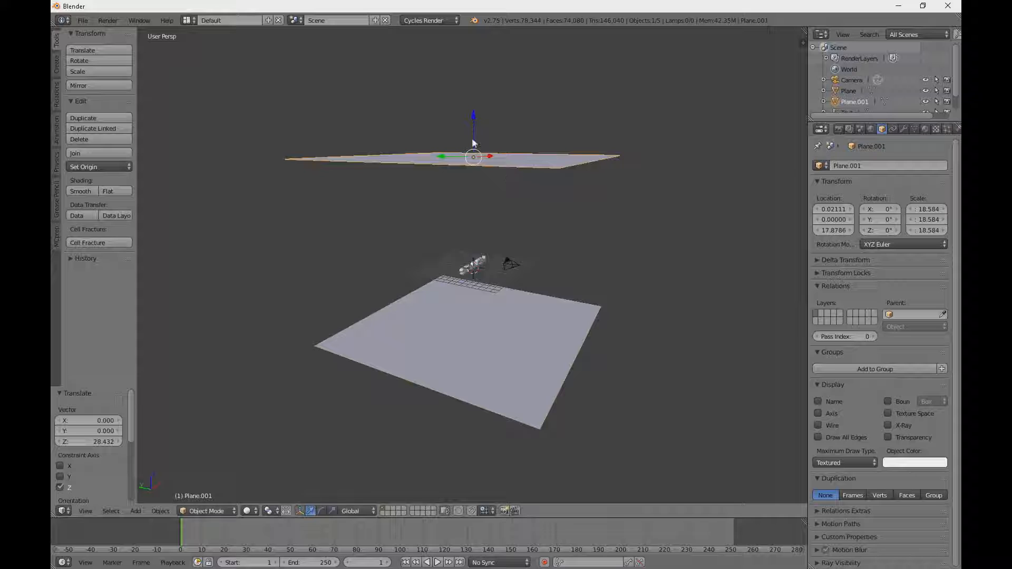
- Duplicate the upper plane in place and rotate the copy 90 degrees about the X axis
{"action": "key", "text": "shift+d"}
{"action": "right_click", "coordinate": [502, 193]}
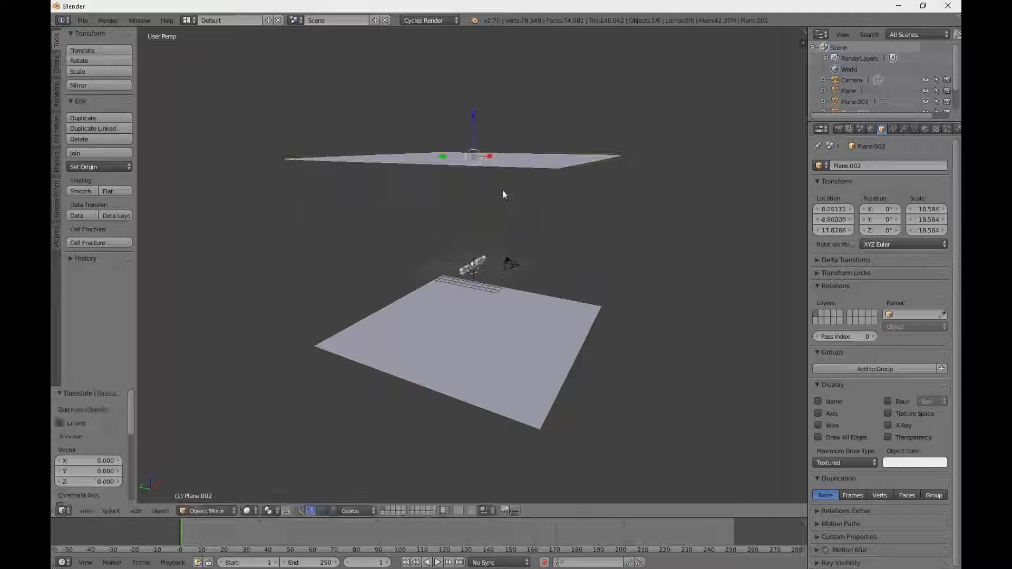
{"action": "key", "text": "r"}
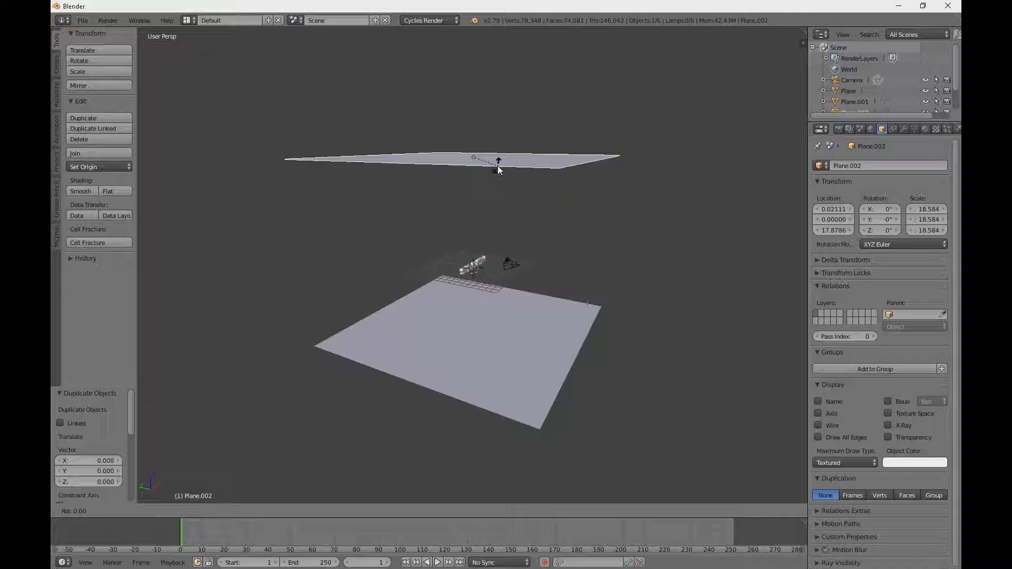
{"action": "type", "text": "x"}
{"action": "type", "text": "90"}
{"action": "key", "text": "Return"}
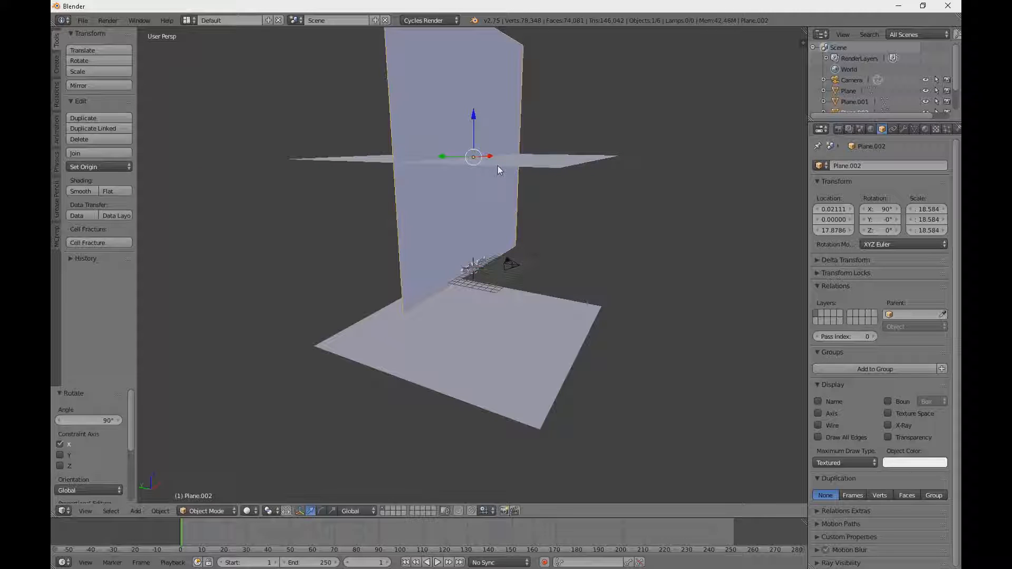
- Move the vertical plane behind the camera, to about -19.87 on Y and 3.56 on Z
{"action": "key", "text": "g"}
{"action": "key", "text": "z"}
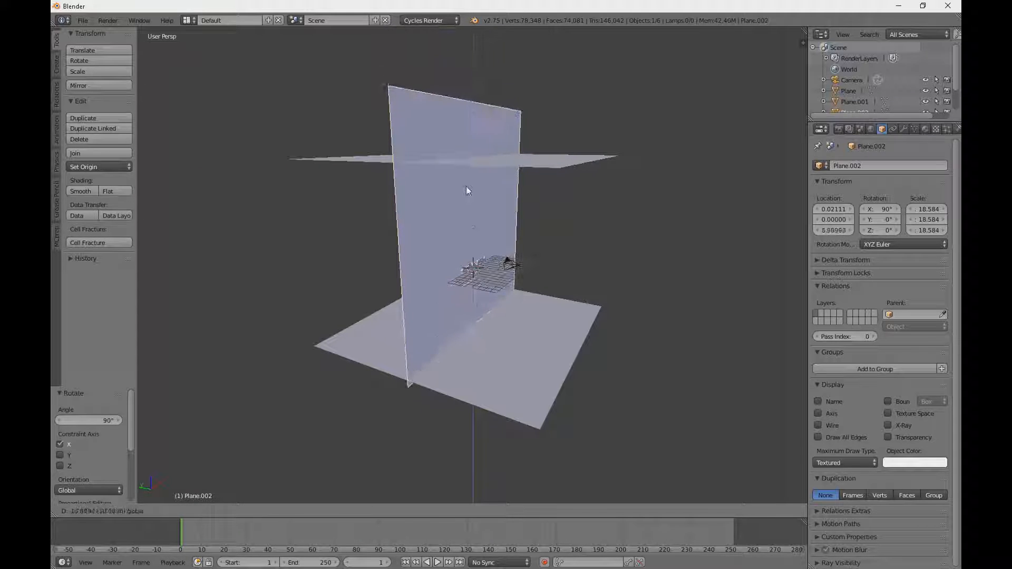
{"action": "left_click", "coordinate": [450, 220]}
{"action": "left_click_drag", "start_coordinate": [443, 236], "coordinate": [561, 274]}
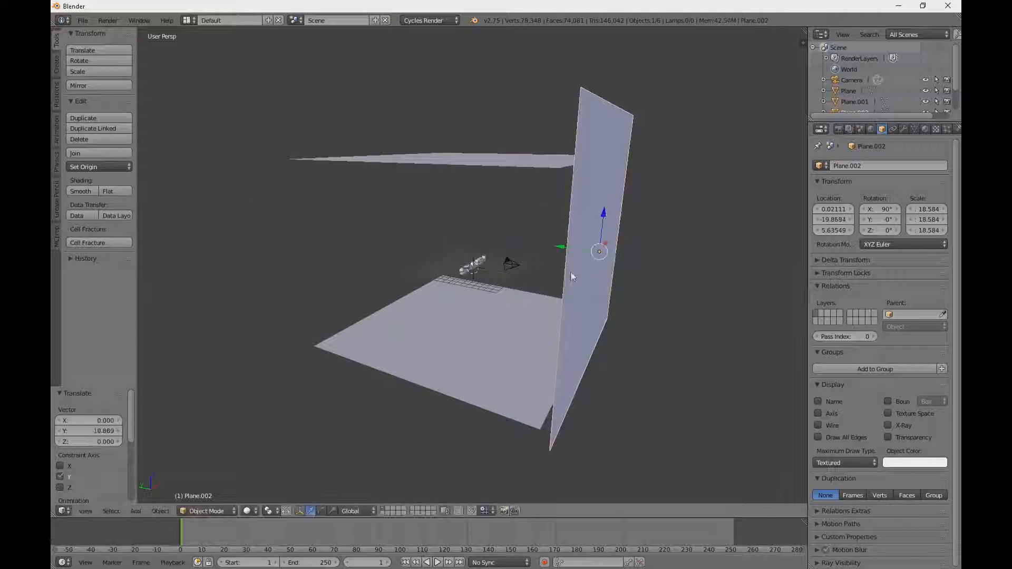
{"action": "left_click_drag", "start_coordinate": [608, 220], "coordinate": [603, 231]}
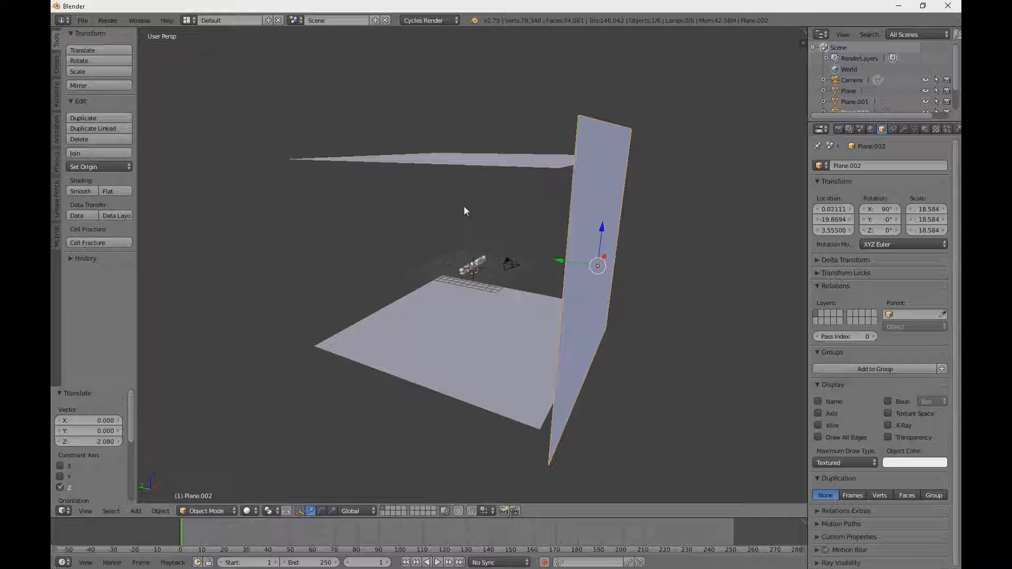
- Render the current frame to check the lighting from the emissive planes, and return to the 3D view
{"action": "key", "text": "F12"}
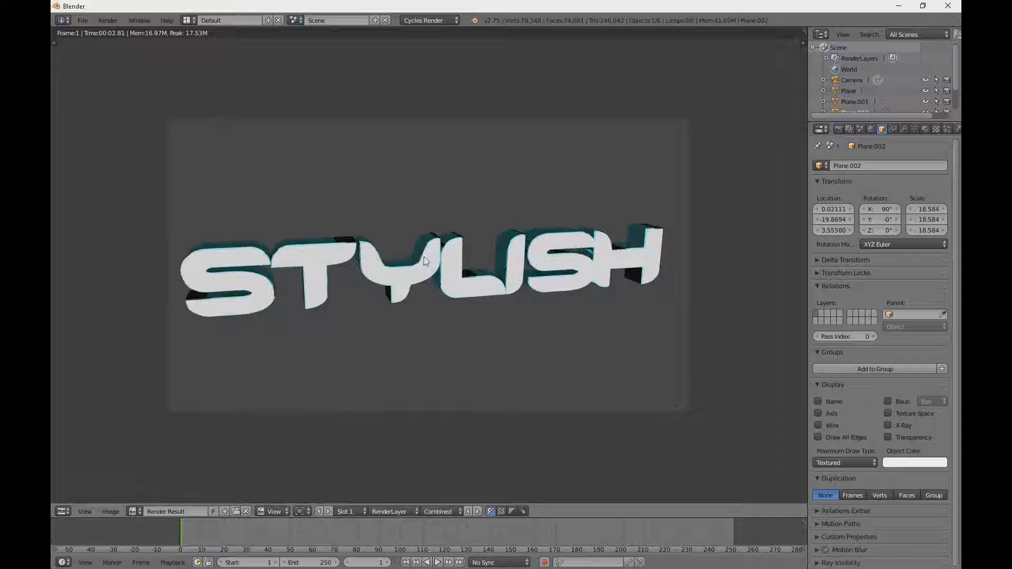
{"action": "key", "text": "Escape"}
{"action": "scroll", "coordinate": [539, 276], "scroll_direction": "up", "scroll_amount": 4}
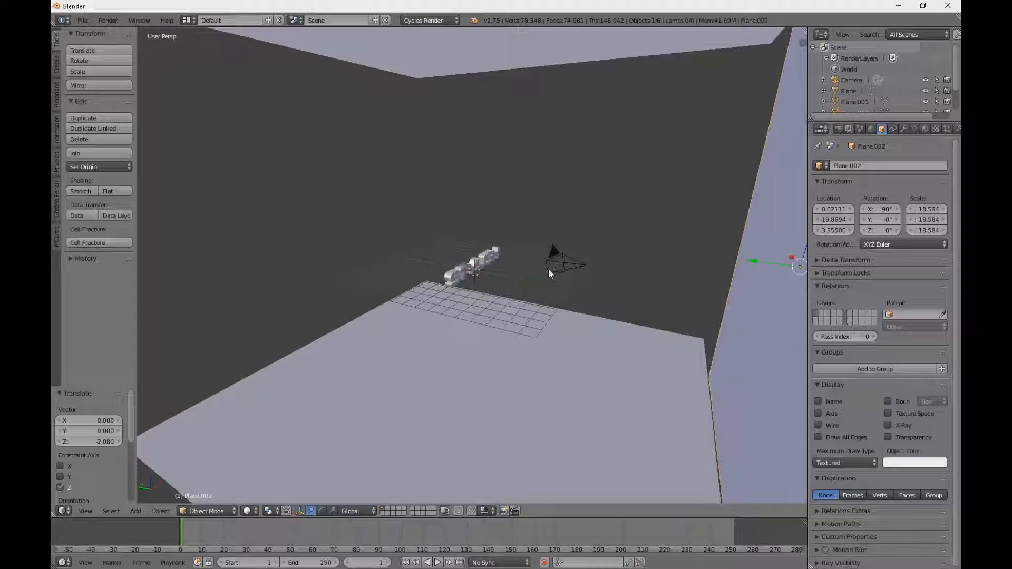
- Duplicate the vertical plane behind the camera in place and rotate the copy 90 degrees about the Z axis
{"action": "scroll", "coordinate": [548, 268], "scroll_direction": "down", "scroll_amount": 4}
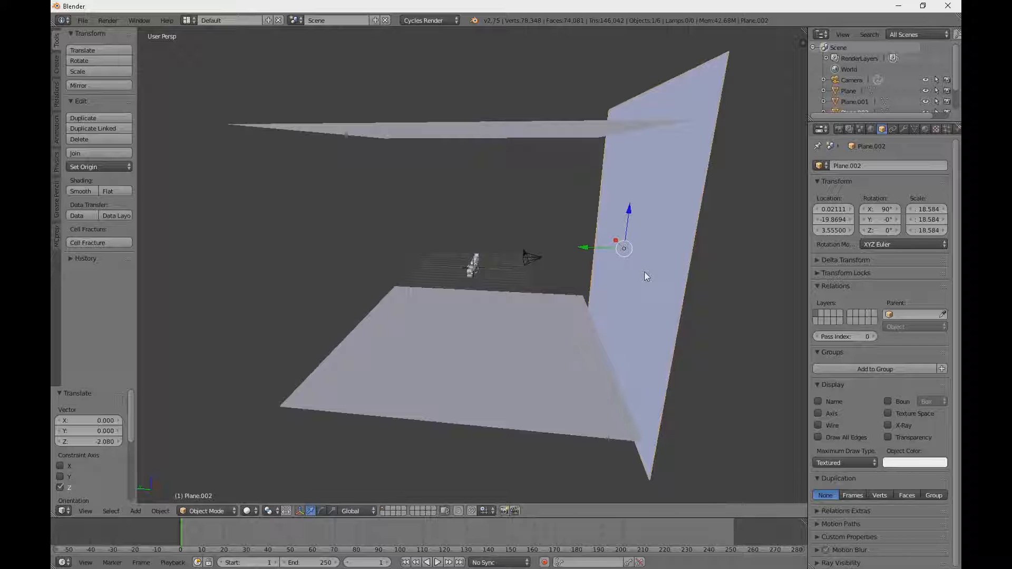
{"action": "key", "text": "shift+s"}
{"action": "key", "text": "shift+d"}
{"action": "right_click", "coordinate": [607, 264]}
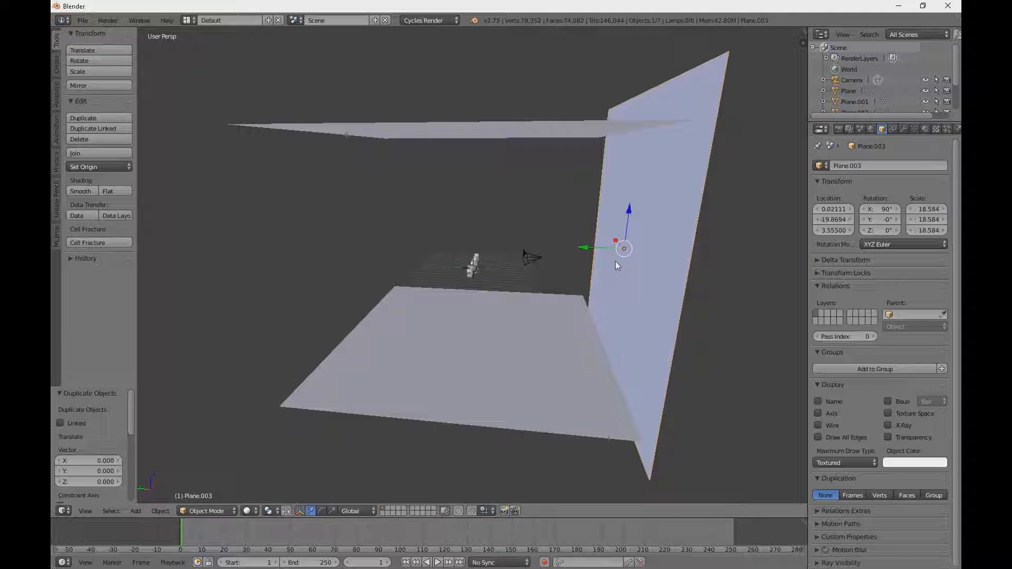
{"action": "key", "text": "r"}
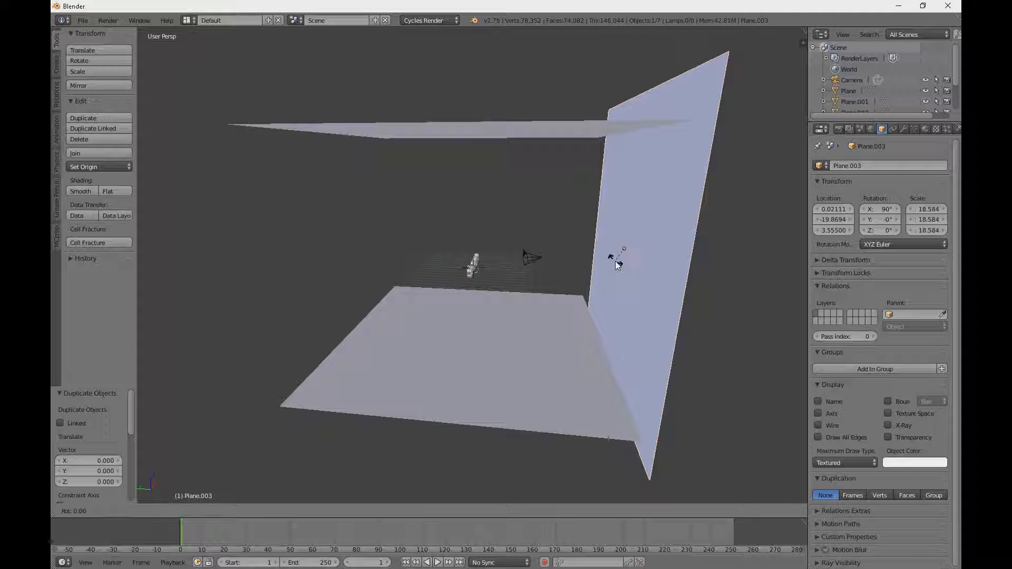
{"action": "type", "text": "z"}
{"action": "type", "text": "90"}
{"action": "key", "text": "Return"}
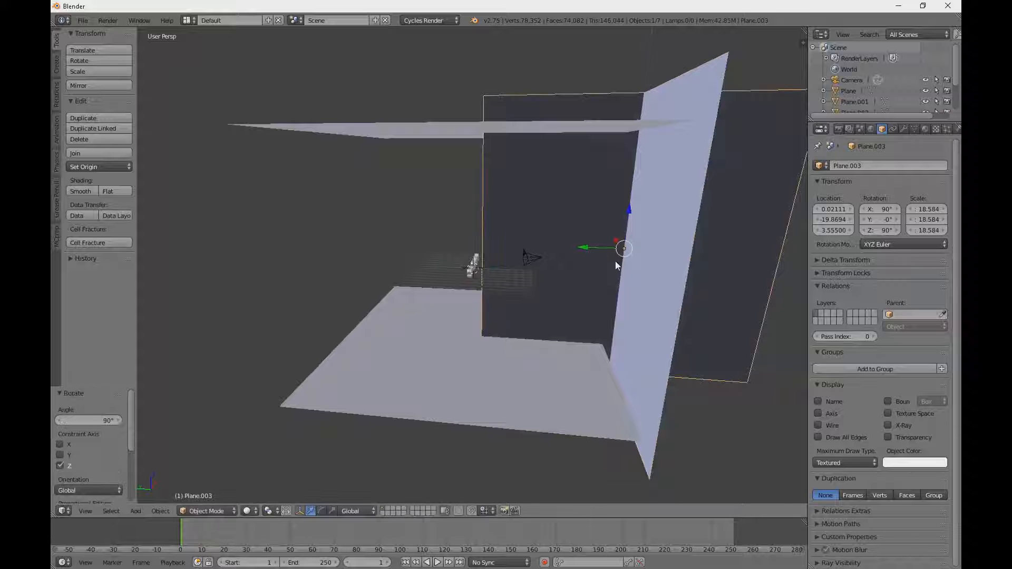
- Move the rotated plane to one side of the text, to about -0.39 on Y and -23.32 on X
{"action": "key", "text": "g"}
{"action": "key", "text": "y"}
{"action": "left_click", "coordinate": [434, 256]}
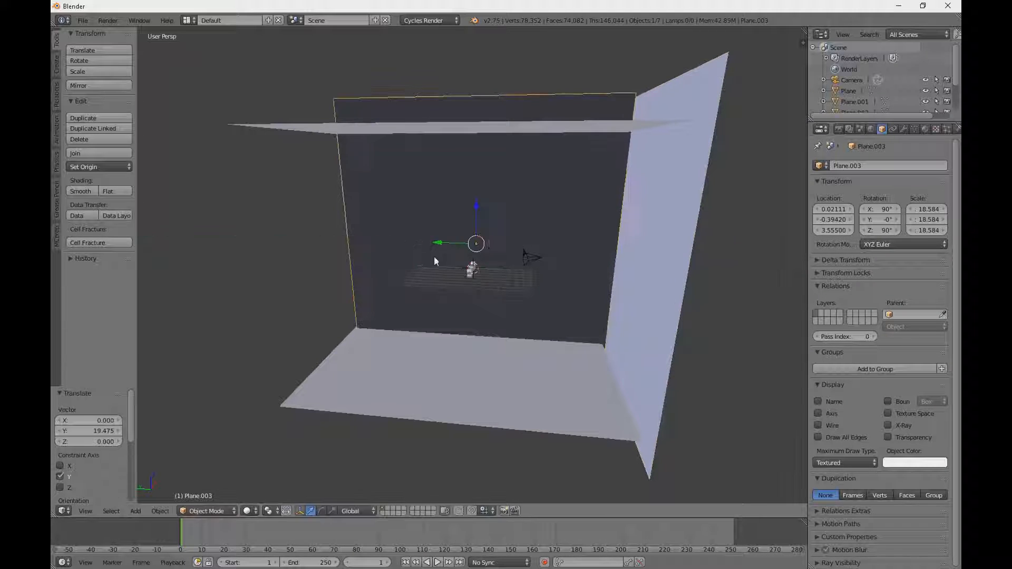
{"action": "middle_click_drag", "start_coordinate": [434, 255], "coordinate": [459, 258]}
{"action": "left_click_drag", "start_coordinate": [499, 237], "coordinate": [332, 319]}
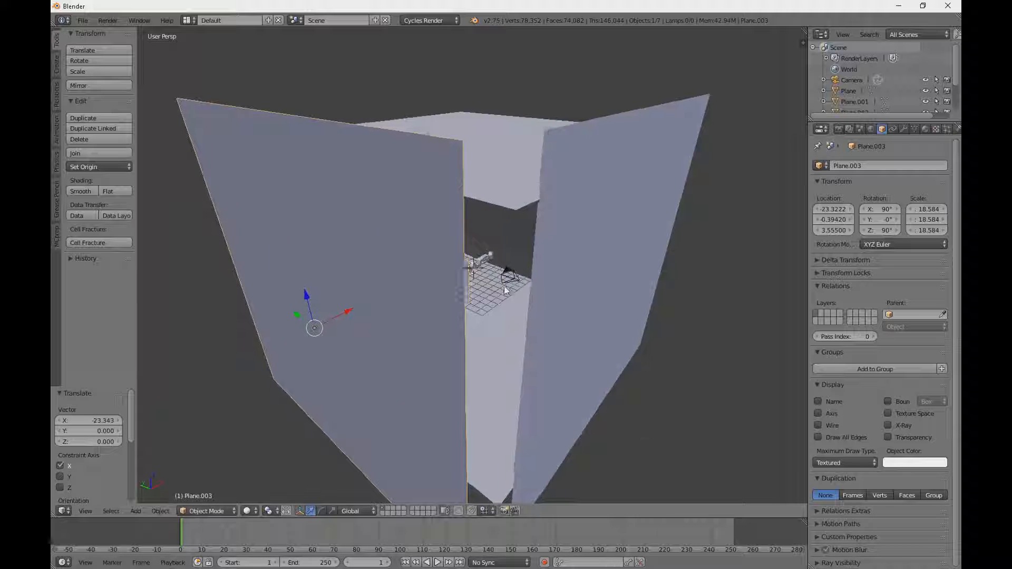
- Duplicate the side plane and move the copy about 49.1 units along X, to the opposite side of the text
{"action": "middle_click_drag", "start_coordinate": [504, 286], "coordinate": [454, 278]}
{"action": "scroll", "coordinate": [454, 279], "scroll_direction": "down", "scroll_amount": 4}
{"action": "key", "text": "shift+d"}
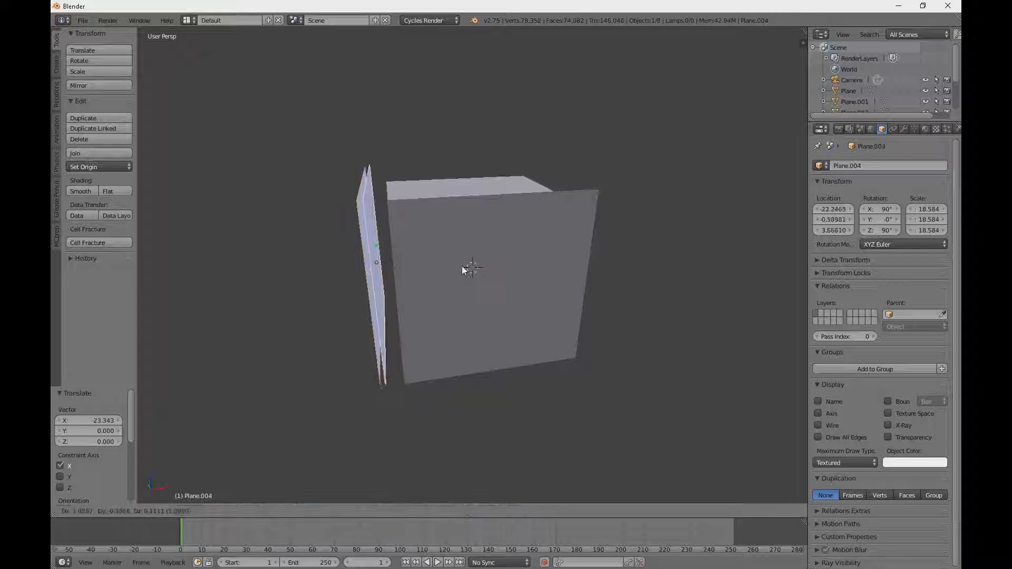
{"action": "key", "text": "x"}
{"action": "left_click", "coordinate": [610, 255]}
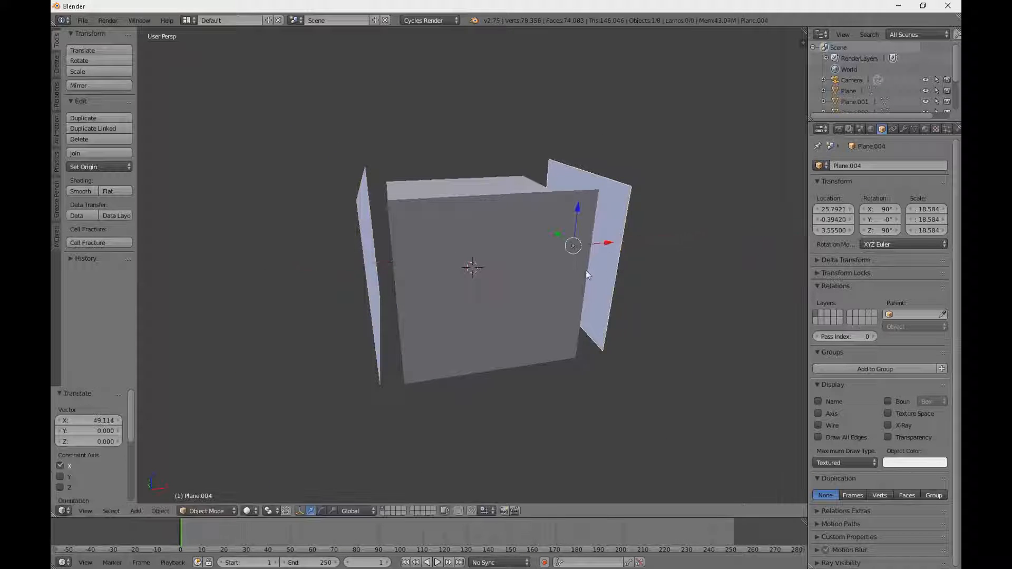
- Duplicate the plane behind the camera and move the copy about 39 units along Y, behind the text
{"action": "scroll", "coordinate": [714, 268], "scroll_direction": "up", "scroll_amount": 4}
{"action": "scroll", "coordinate": [682, 267], "scroll_direction": "down", "scroll_amount": 4}
{"action": "right_click", "coordinate": [676, 277]}
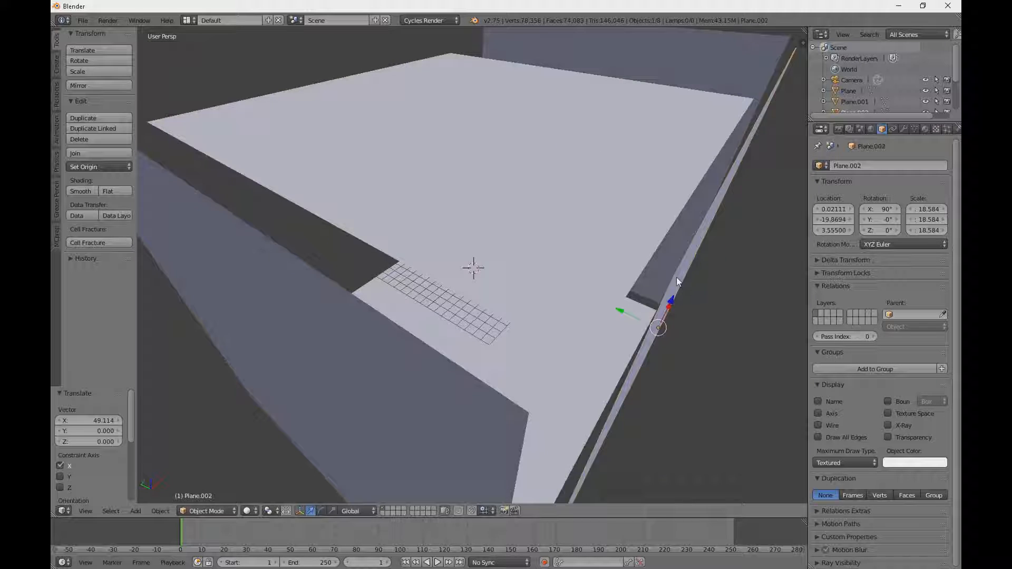
{"action": "scroll", "coordinate": [676, 277], "scroll_direction": "down", "scroll_amount": 5}
{"action": "key", "text": "shift+d"}
{"action": "right_click", "coordinate": [715, 276]}
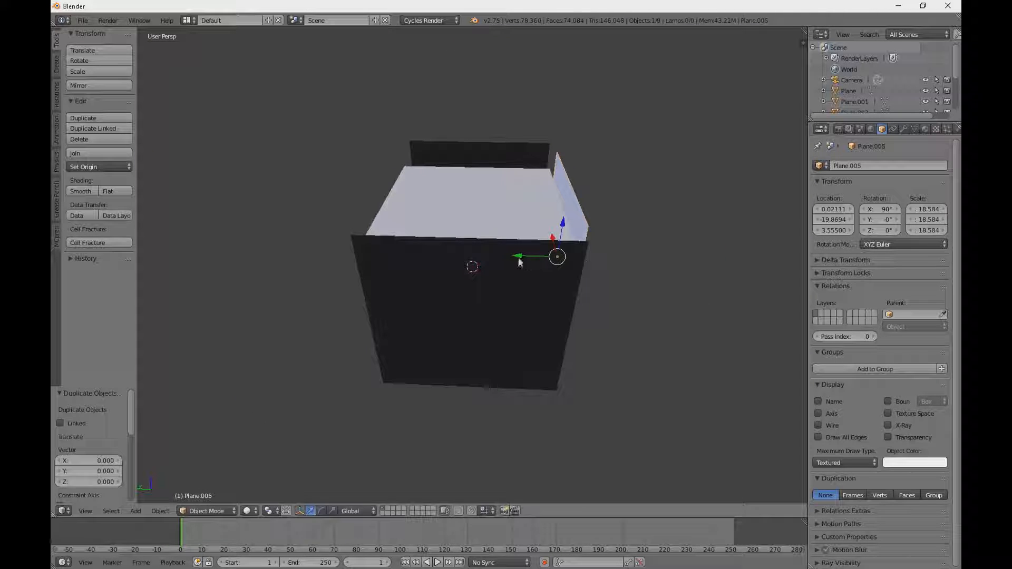
{"action": "key", "text": "g"}
{"action": "key", "text": "y"}
{"action": "left_click", "coordinate": [362, 256]}
- Render the current frame to check the lighting from the full box of emissive planes, and return to the 3D view
{"action": "scroll", "coordinate": [464, 264], "scroll_direction": "up", "scroll_amount": 8}
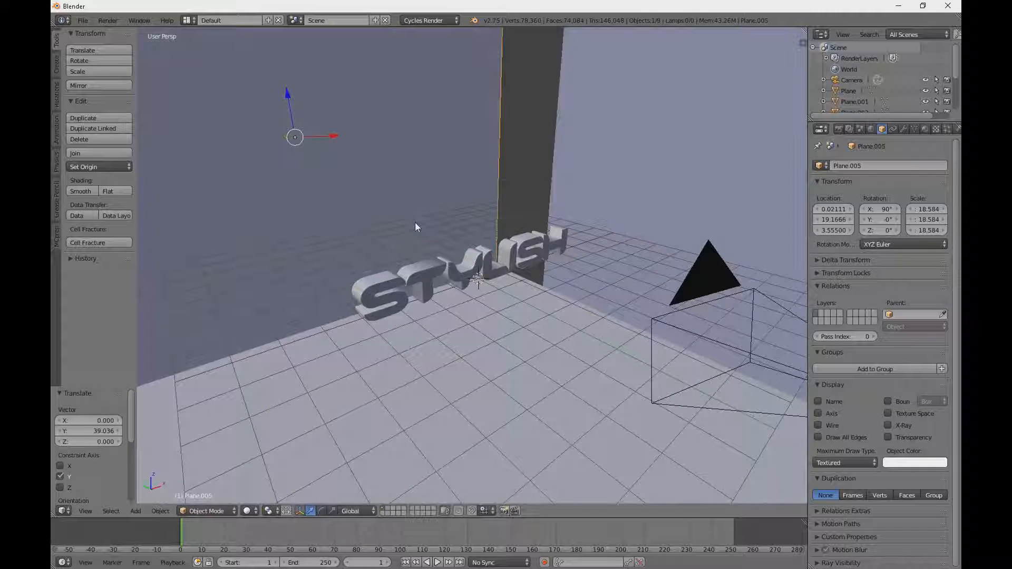
{"action": "key", "text": "F12"}
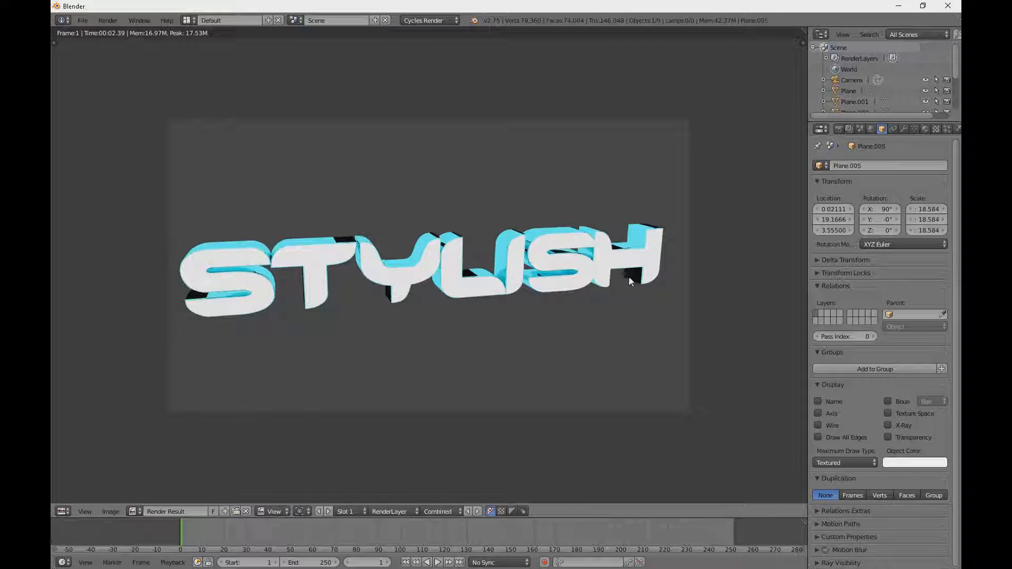
{"action": "middle_click_drag", "start_coordinate": [357, 299], "coordinate": [422, 302]}
{"action": "key", "text": "Escape"}
- Reset the emission strength of the plane behind the camera to its default of 1.000
{"action": "key", "text": "KP_Decimal"}
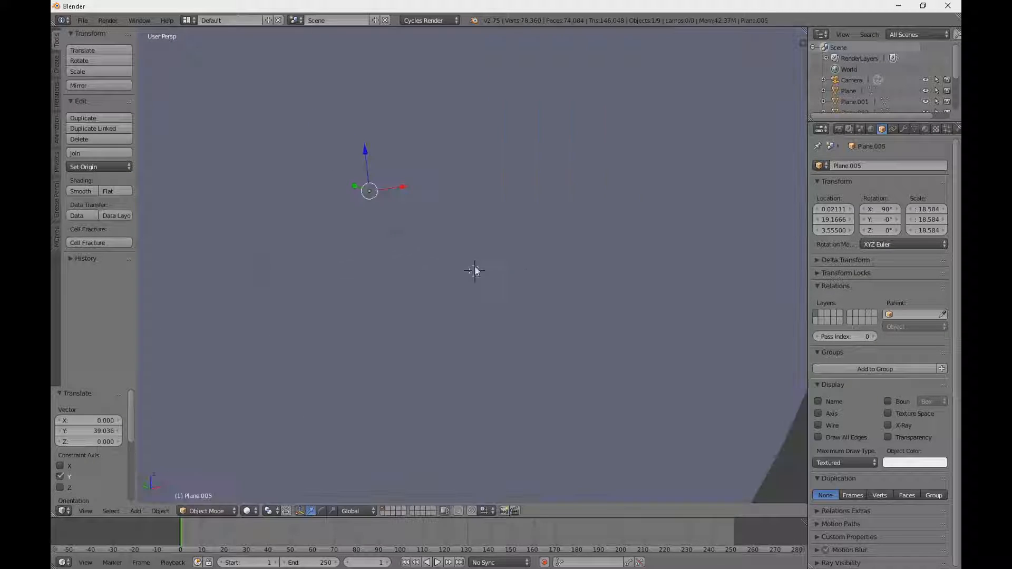
{"action": "scroll", "coordinate": [535, 287], "scroll_direction": "down", "scroll_amount": 3}
{"action": "scroll", "coordinate": [543, 290], "scroll_direction": "up", "scroll_amount": 2}
{"action": "scroll", "coordinate": [548, 289], "scroll_direction": "down", "scroll_amount": 5}
{"action": "right_click", "coordinate": [551, 290]}
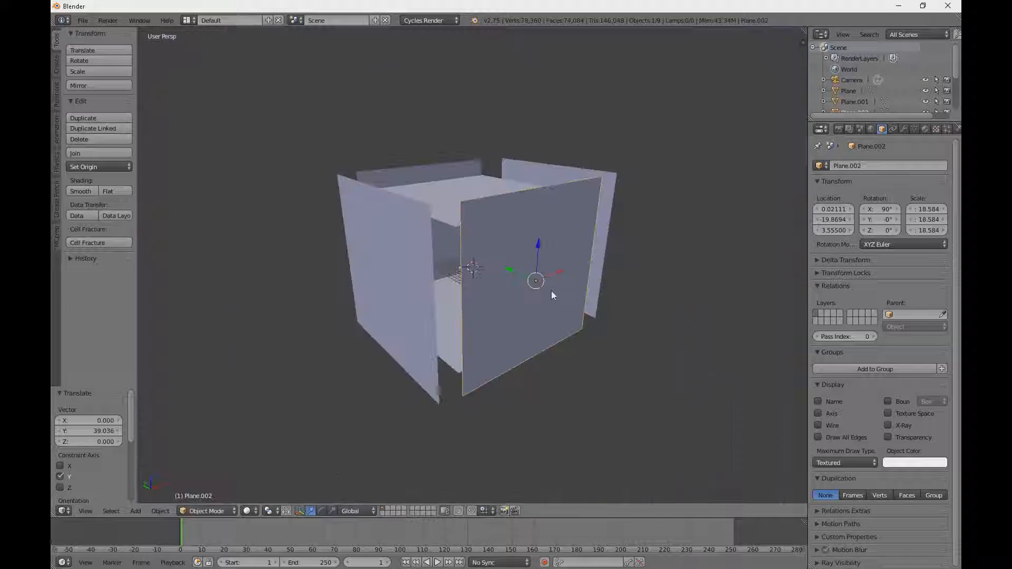
{"action": "left_click", "coordinate": [925, 129]}
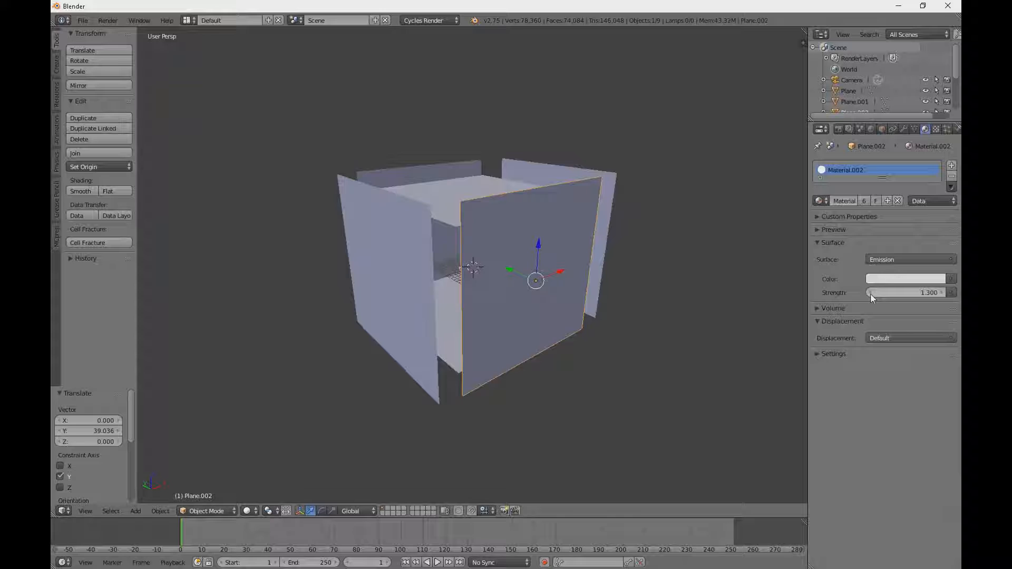
{"action": "key", "text": "BackSpace"}
- Select the other light planes in turn to check the emission strength of their material
{"action": "right_click", "coordinate": [442, 332]}
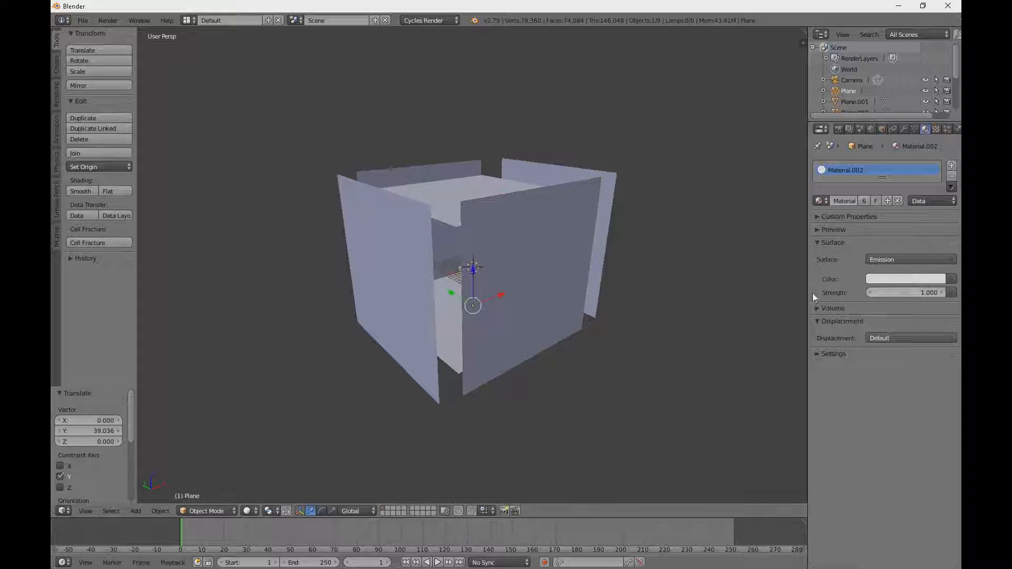
{"action": "right_click", "coordinate": [379, 245]}
{"action": "right_click", "coordinate": [606, 188], "text": "shift"}
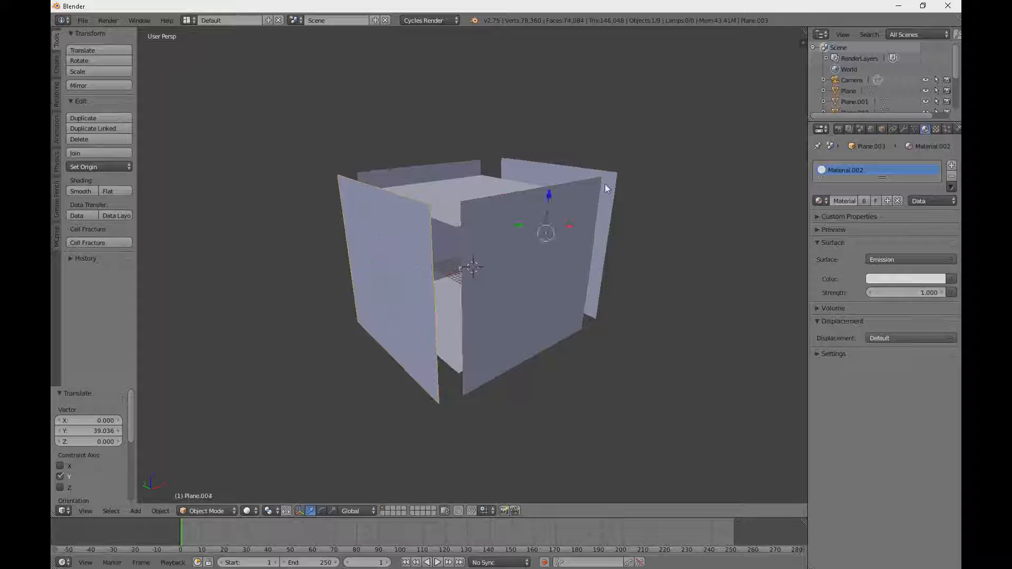
{"action": "right_click", "coordinate": [396, 179]}
{"action": "right_click", "coordinate": [457, 205]}
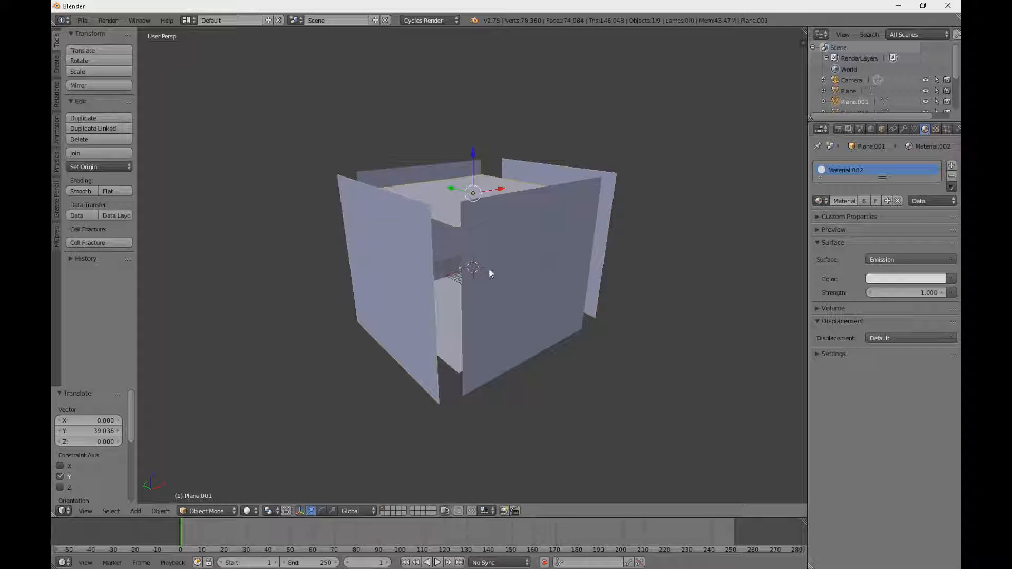
{"action": "right_click", "coordinate": [382, 285]}
{"action": "right_click", "coordinate": [449, 208]}
- Render the frame again to check the text under the reduced emission strength, and close the render
{"action": "scroll", "coordinate": [594, 255], "scroll_direction": "up", "scroll_amount": 6}
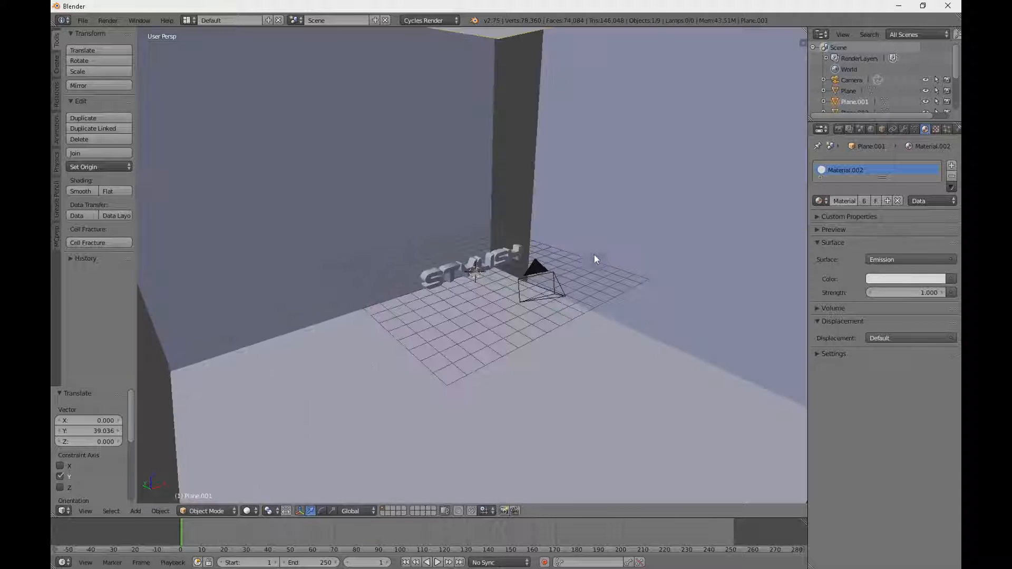
{"action": "scroll", "coordinate": [593, 255], "scroll_direction": "up", "scroll_amount": 3}
{"action": "key", "text": "F12"}
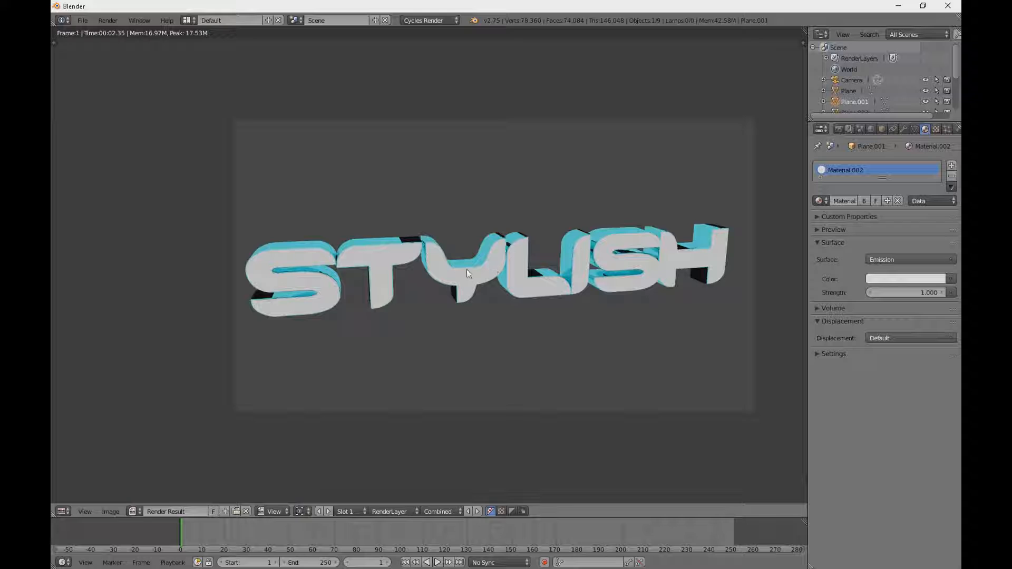
{"action": "key", "text": "Escape"}
- Add a new material to the front text layer and set its surface shader to Glossy BSDF
{"action": "scroll", "coordinate": [490, 279], "scroll_direction": "down", "scroll_amount": 9}
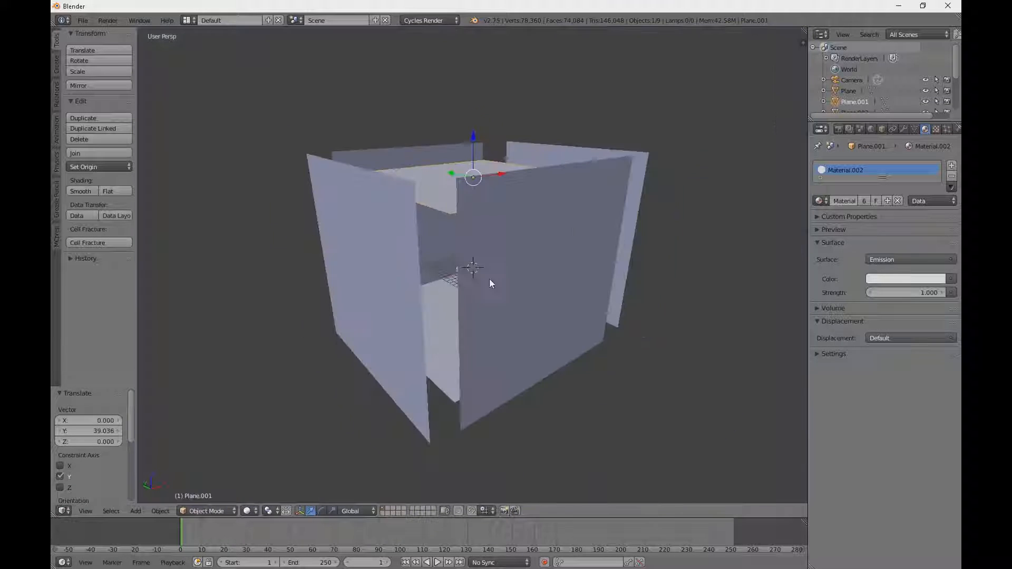
{"action": "scroll", "coordinate": [555, 312], "scroll_direction": "up", "scroll_amount": 9}
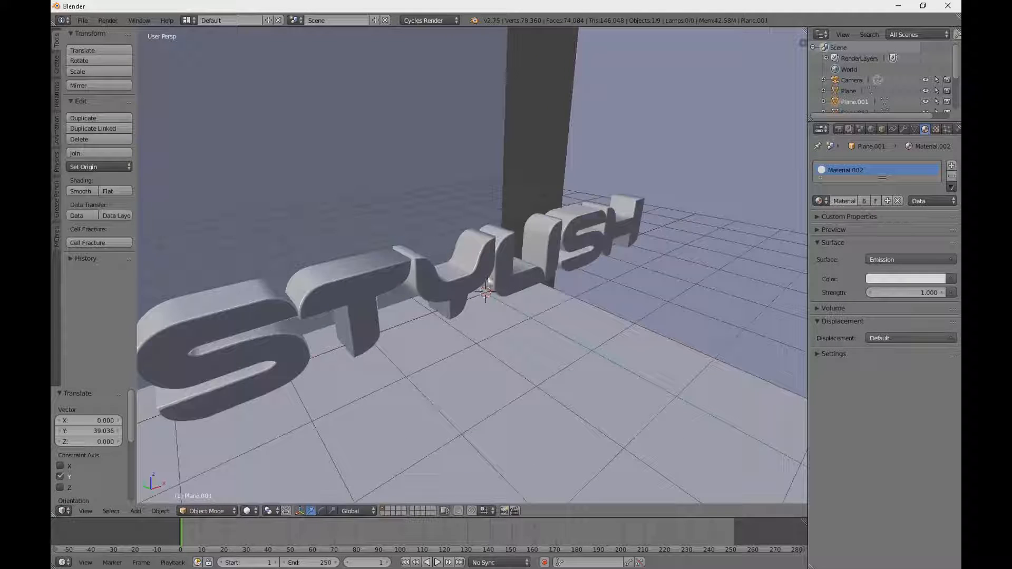
{"action": "right_click", "coordinate": [466, 290]}
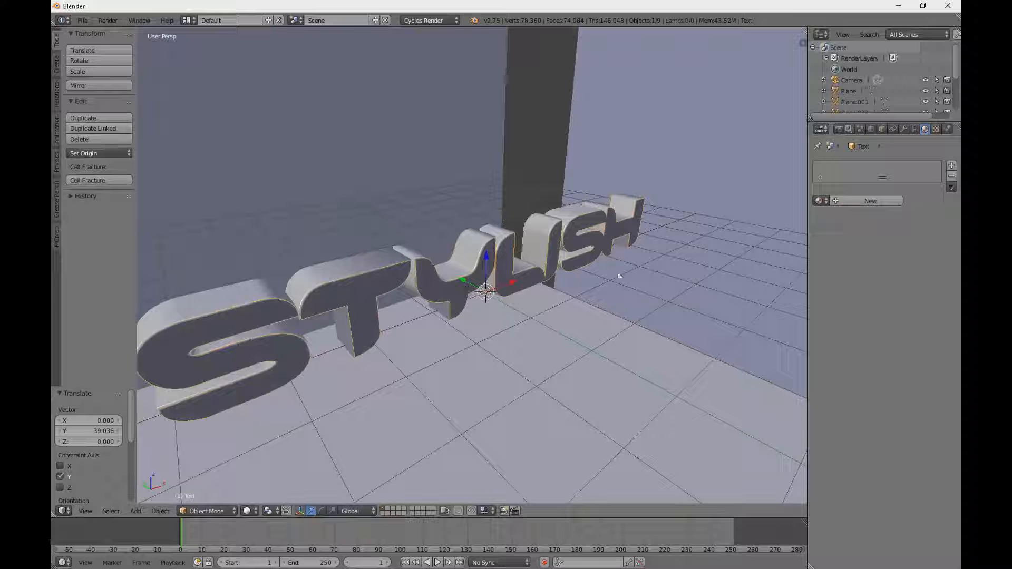
{"action": "left_click", "coordinate": [864, 201]}
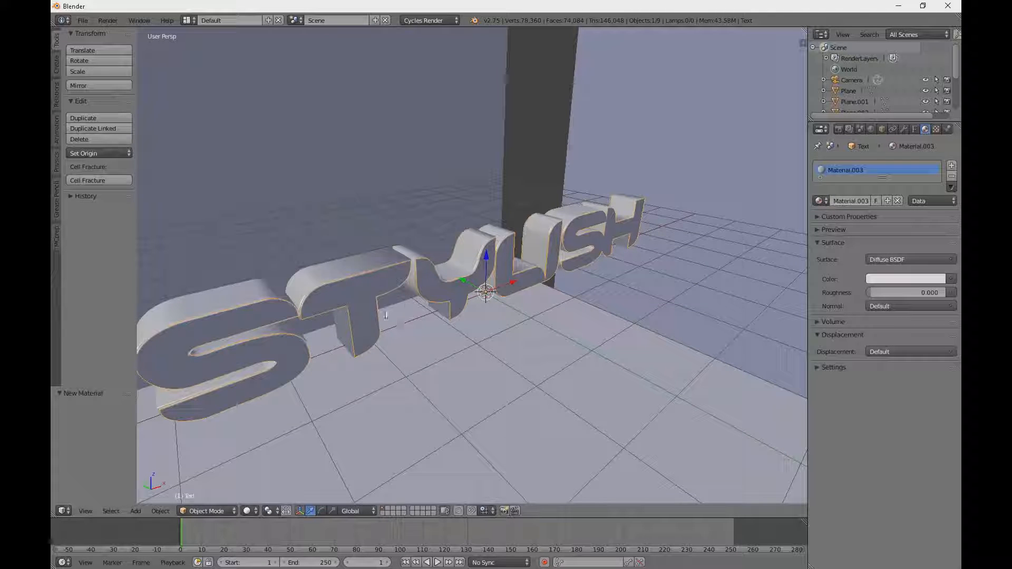
{"action": "left_click", "coordinate": [897, 260]}
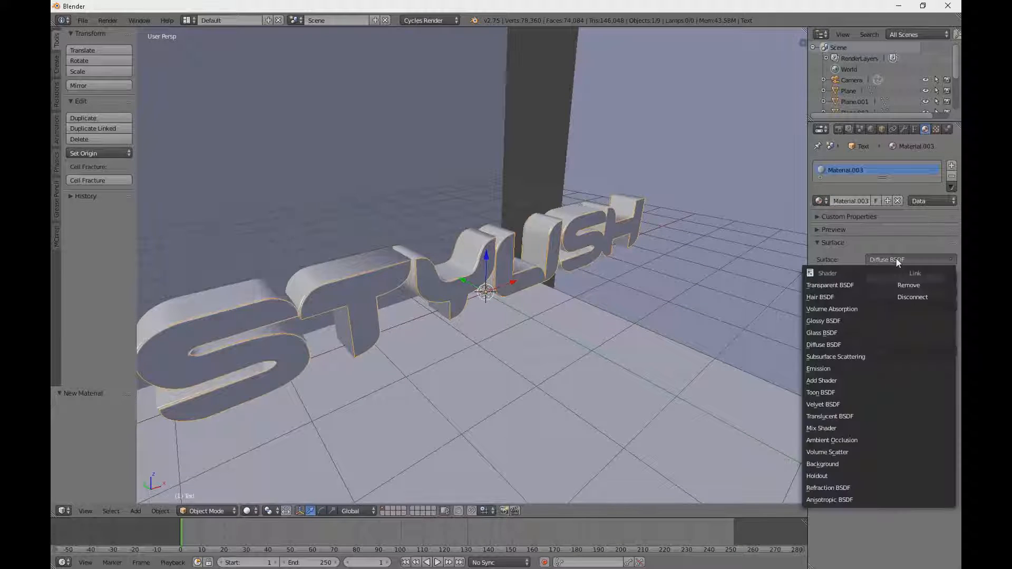
{"action": "left_click", "coordinate": [844, 324]}
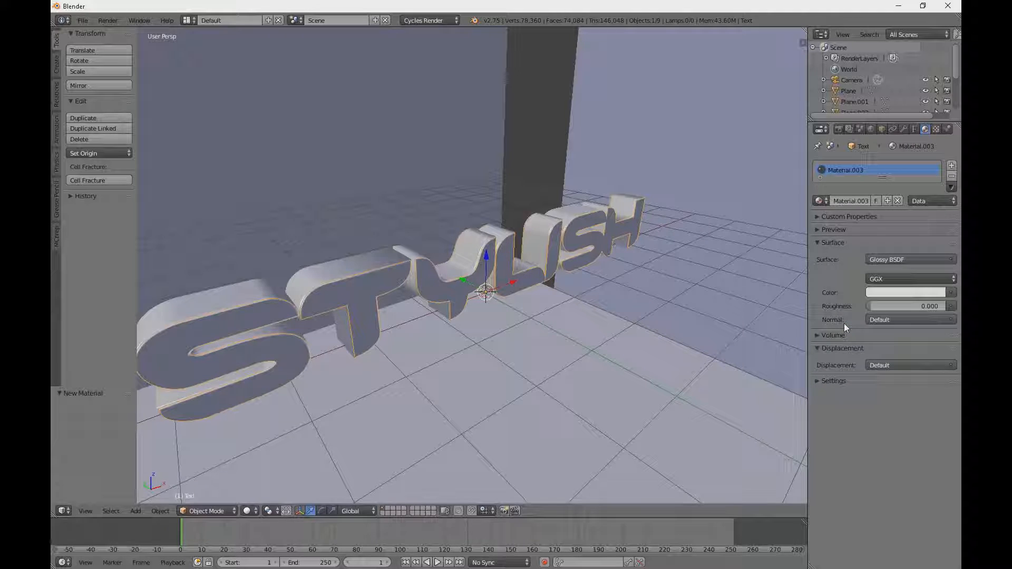
- Change the front text layer's glossy color to a saturated blue
{"action": "left_click", "coordinate": [908, 294]}
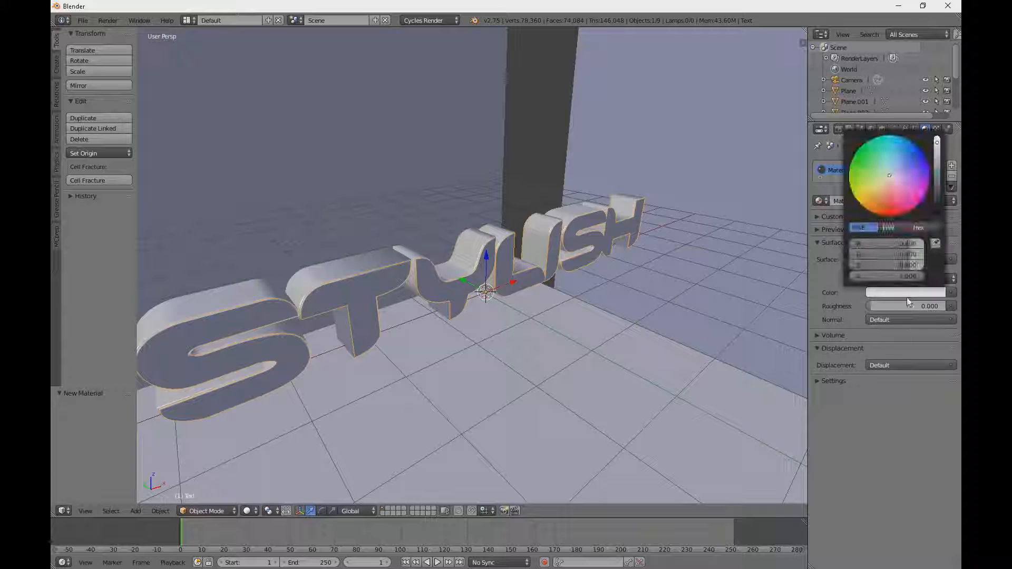
{"action": "left_click", "coordinate": [900, 185]}
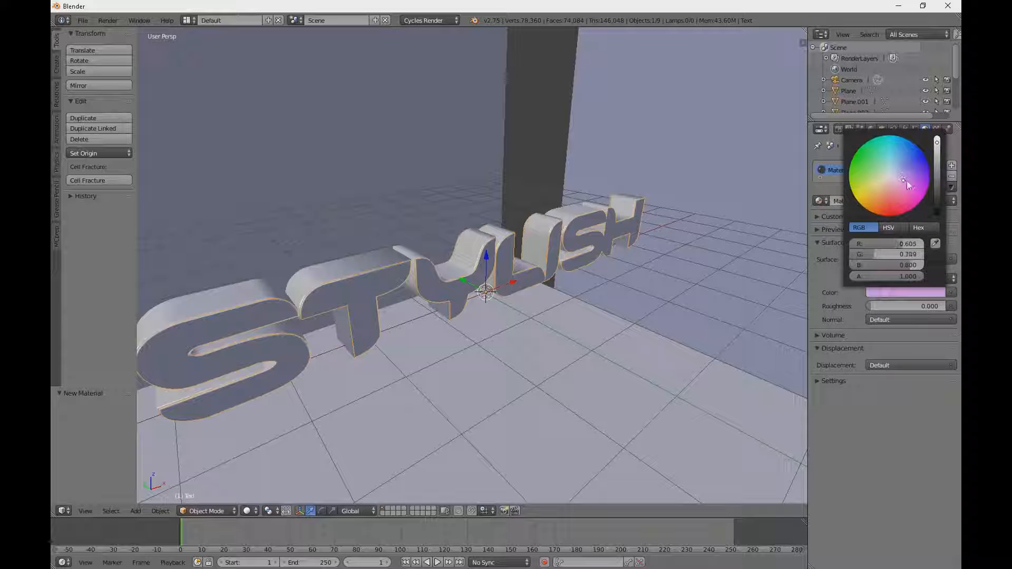
{"action": "left_click", "coordinate": [898, 294]}
{"action": "left_click_drag", "start_coordinate": [917, 174], "coordinate": [923, 159]}
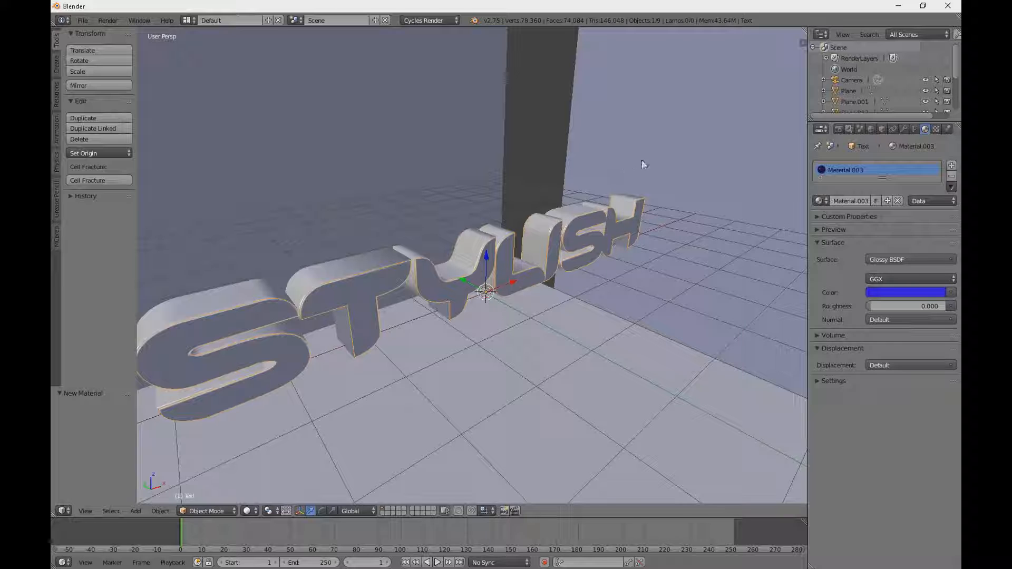
- Render the frame, examine the blue letter faces and their edges up close, and return to the 3D view
{"action": "key", "text": "F12"}
{"action": "middle_click_drag", "start_coordinate": [580, 255], "coordinate": [508, 240]}
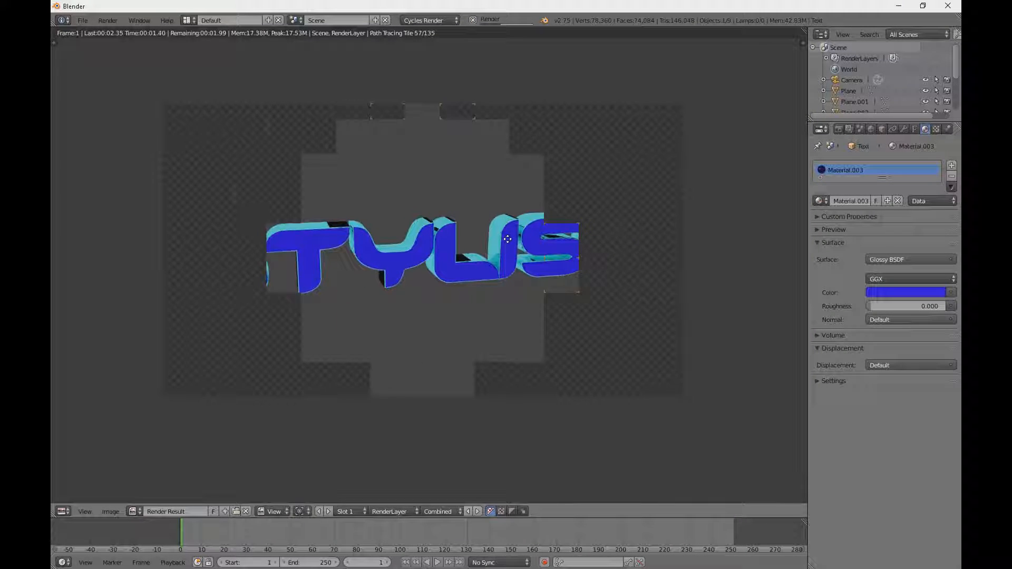
{"action": "scroll", "coordinate": [486, 243], "scroll_direction": "up", "scroll_amount": 2}
{"action": "scroll", "coordinate": [485, 243], "scroll_direction": "down", "scroll_amount": 2}
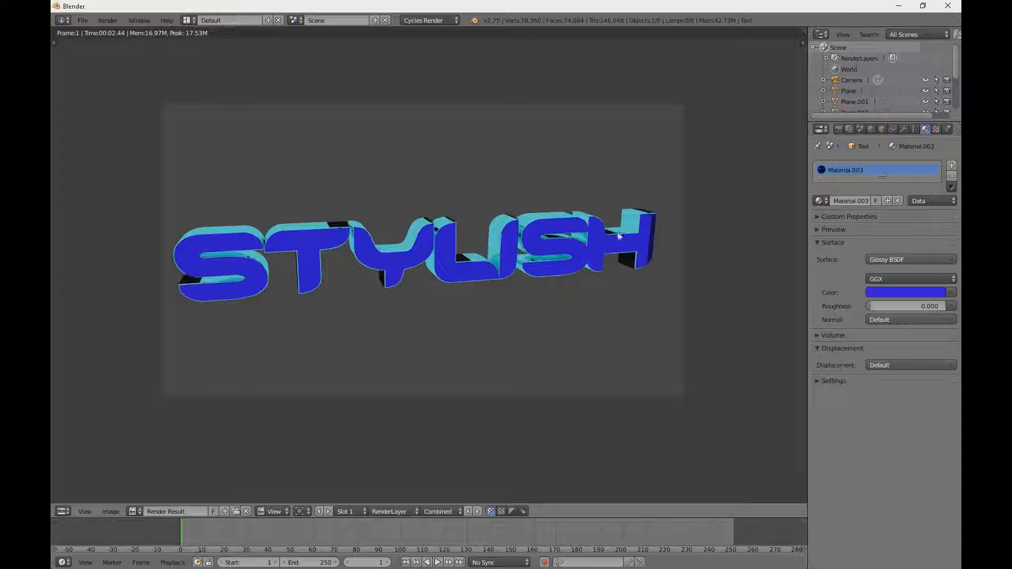
{"action": "scroll", "coordinate": [599, 255], "scroll_direction": "up", "scroll_amount": 8}
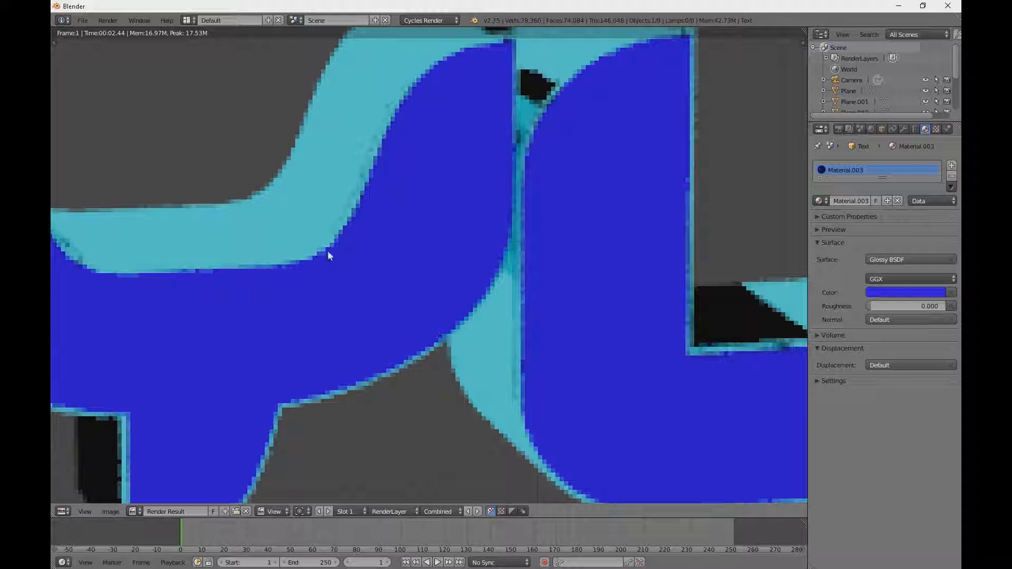
{"action": "key", "text": "Escape"}
- Set the render resolution percentage to 100%
{"action": "left_click", "coordinate": [839, 130]}
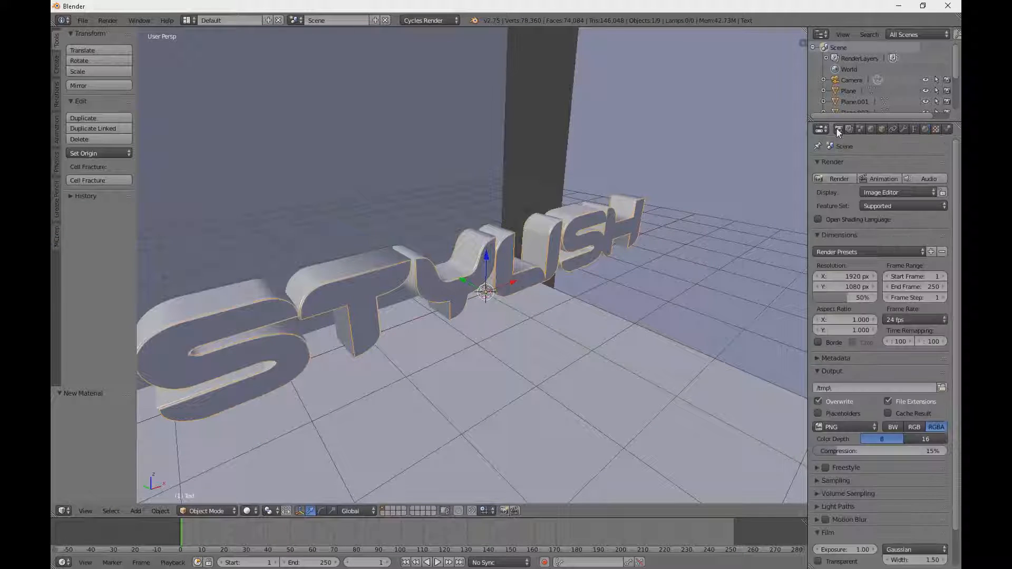
{"action": "scroll", "coordinate": [854, 261], "scroll_direction": "down", "scroll_amount": 2}
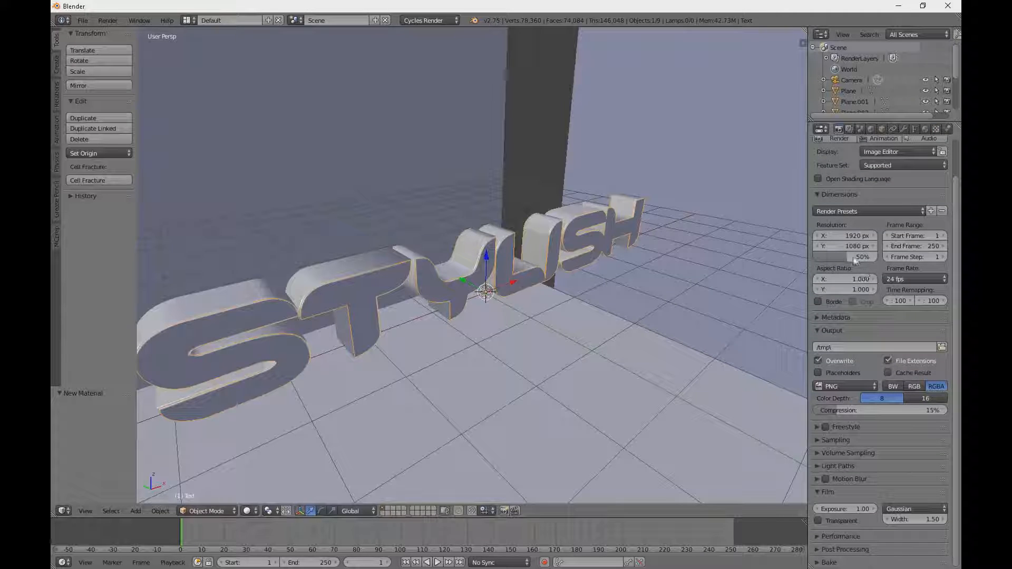
{"action": "left_click_drag", "start_coordinate": [854, 260], "coordinate": [875, 262]}
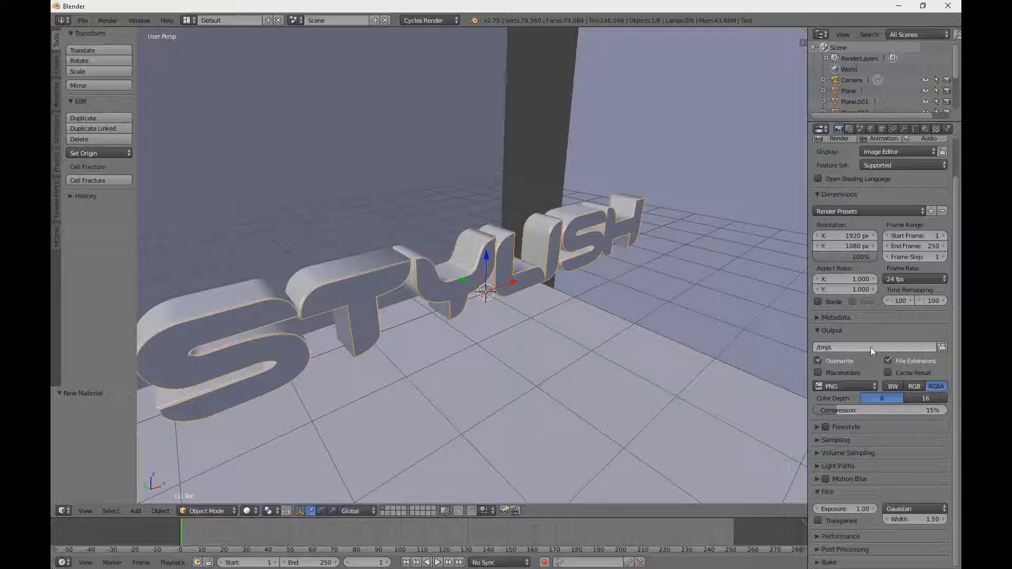
- Make the render's film background transparent and set the Cycles preview samples to 1
{"action": "left_click", "coordinate": [820, 521]}
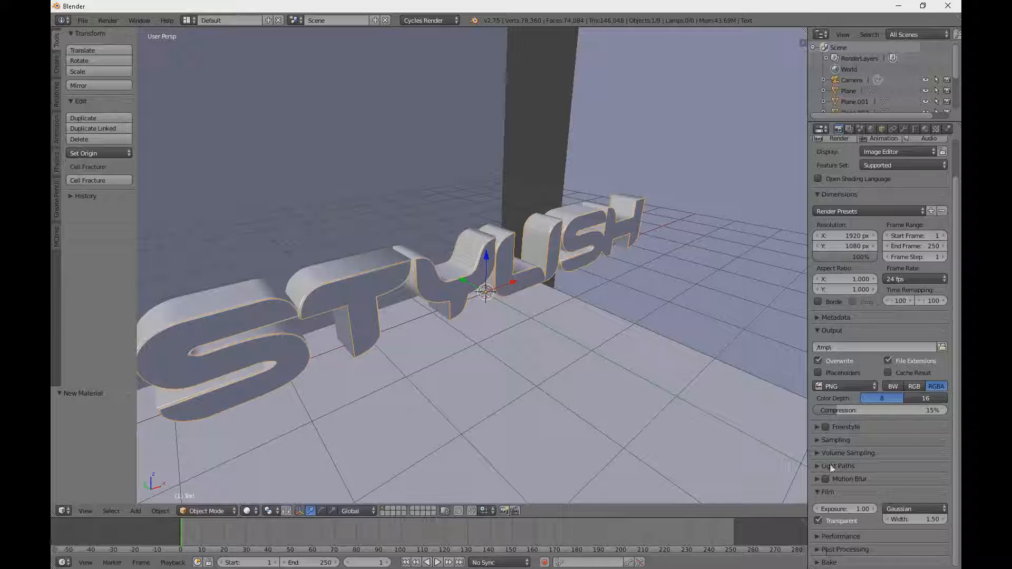
{"action": "left_click", "coordinate": [820, 440]}
{"action": "scroll", "coordinate": [918, 443], "scroll_direction": "down", "scroll_amount": 3}
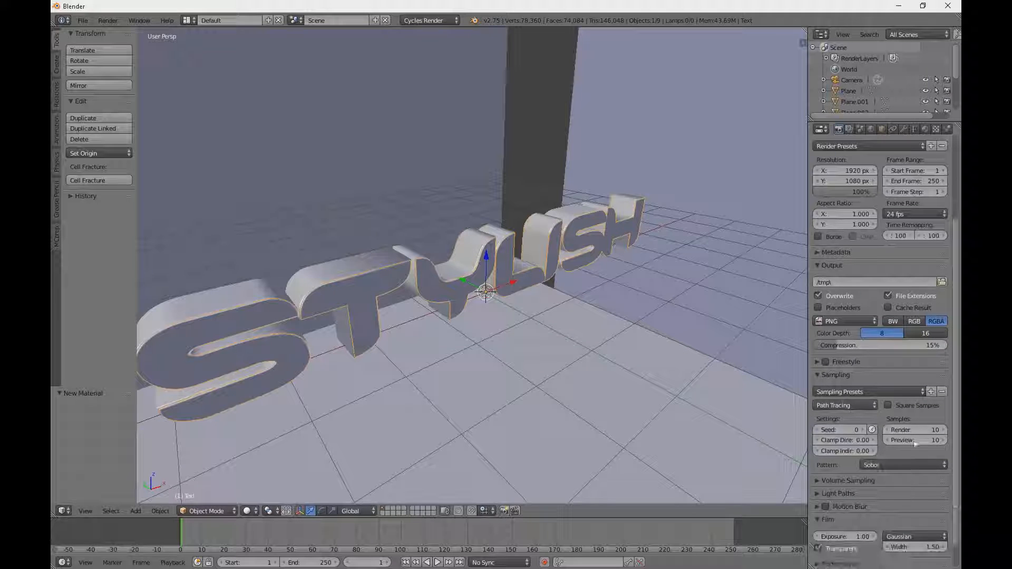
{"action": "left_click", "coordinate": [918, 441]}
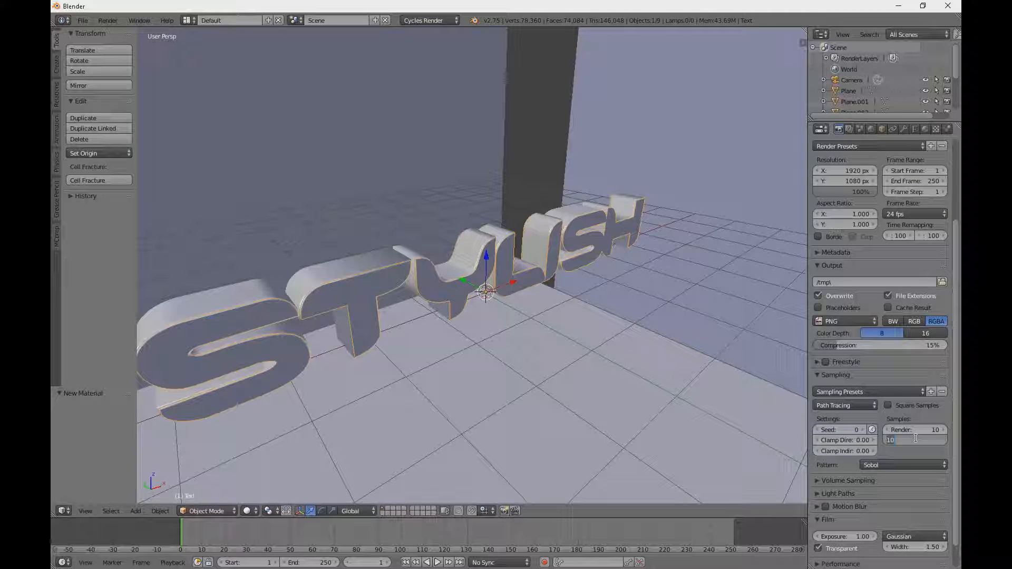
{"action": "type", "text": "1"}
{"action": "key", "text": "Return"}
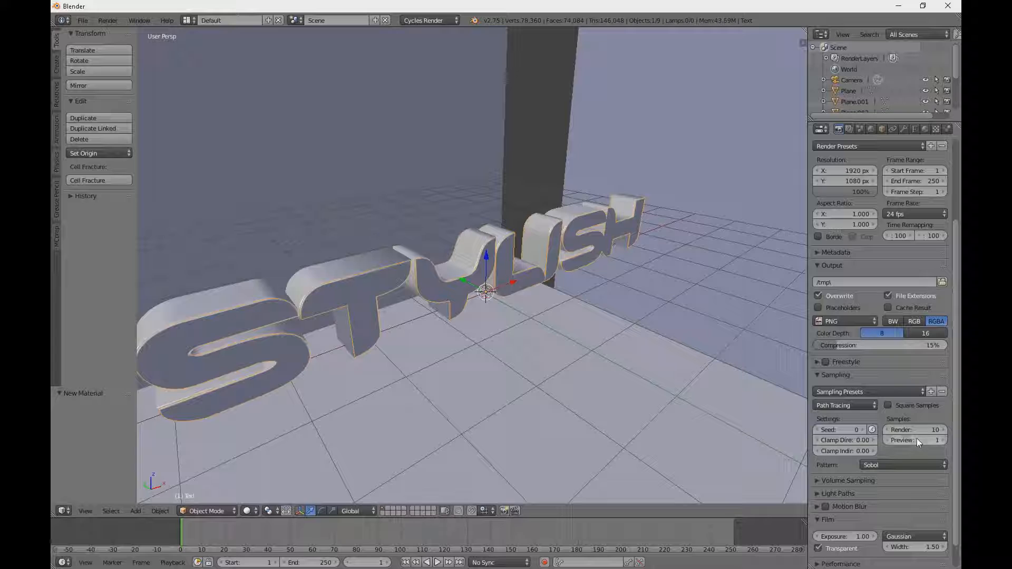
- Set the Cycles render samples to 60 and reduce them to 40
{"action": "left_click", "coordinate": [933, 430]}
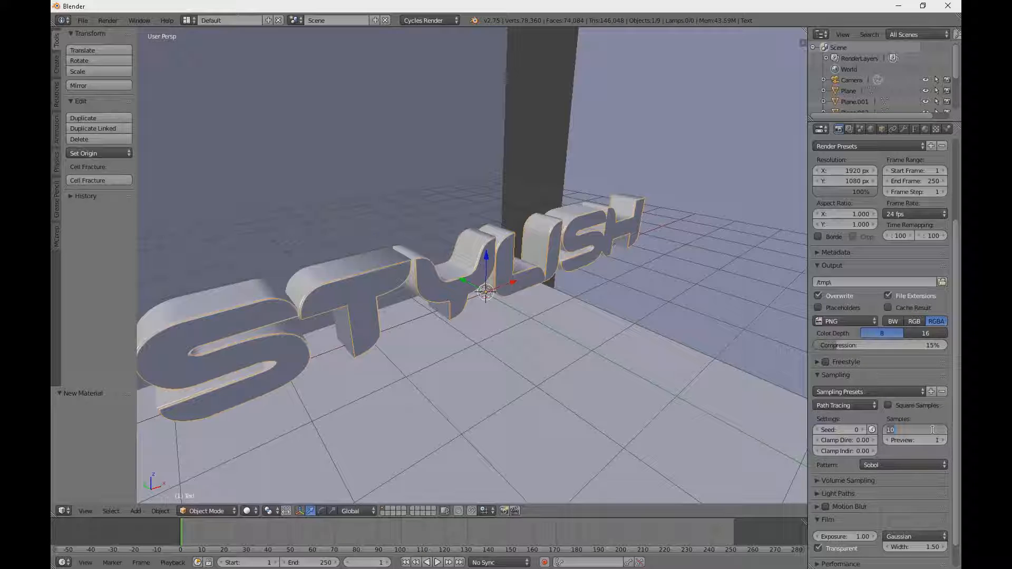
{"action": "key", "text": "Return"}
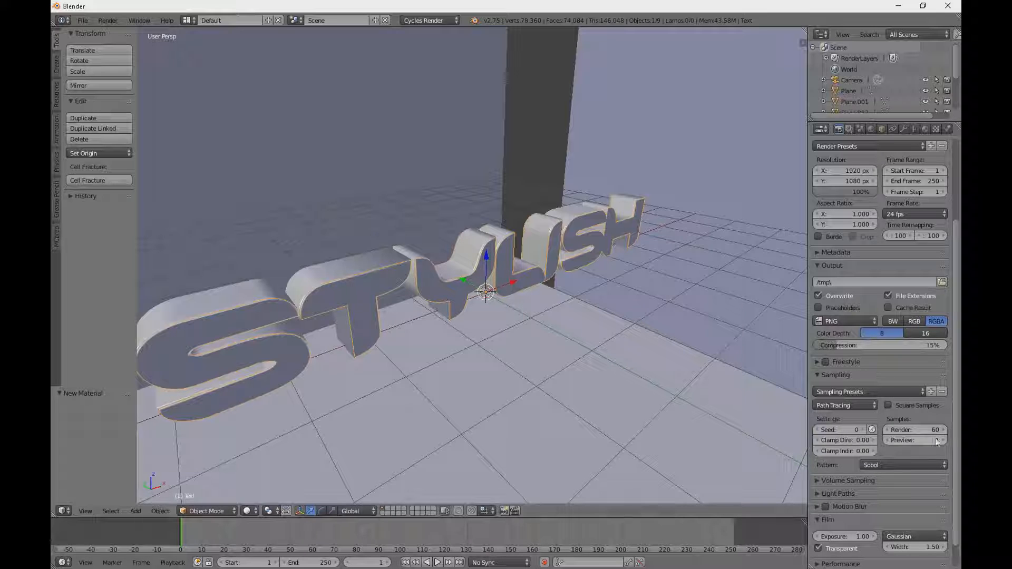
{"action": "left_click", "coordinate": [928, 431]}
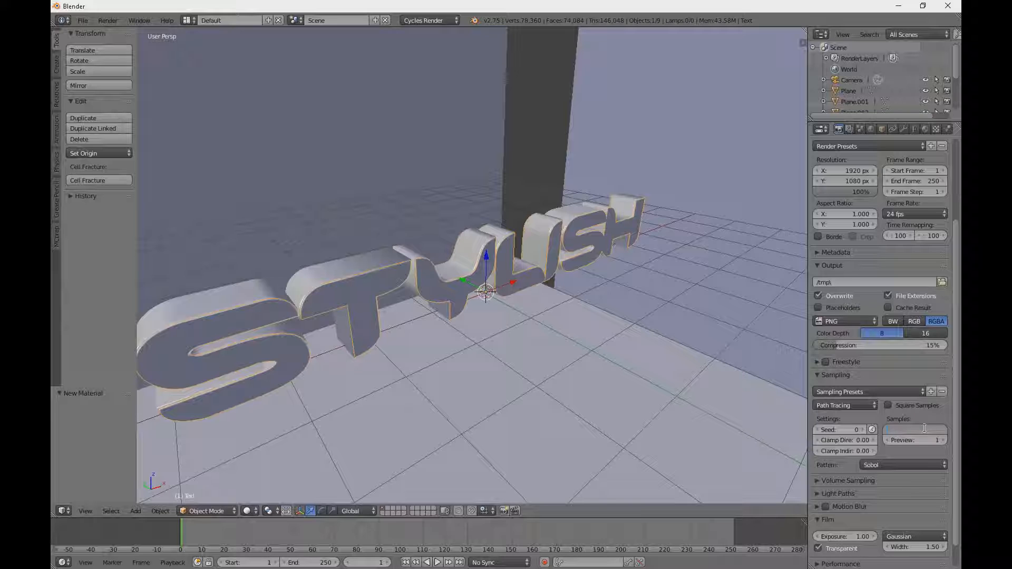
{"action": "type", "text": "40"}
{"action": "key", "text": "Return"}
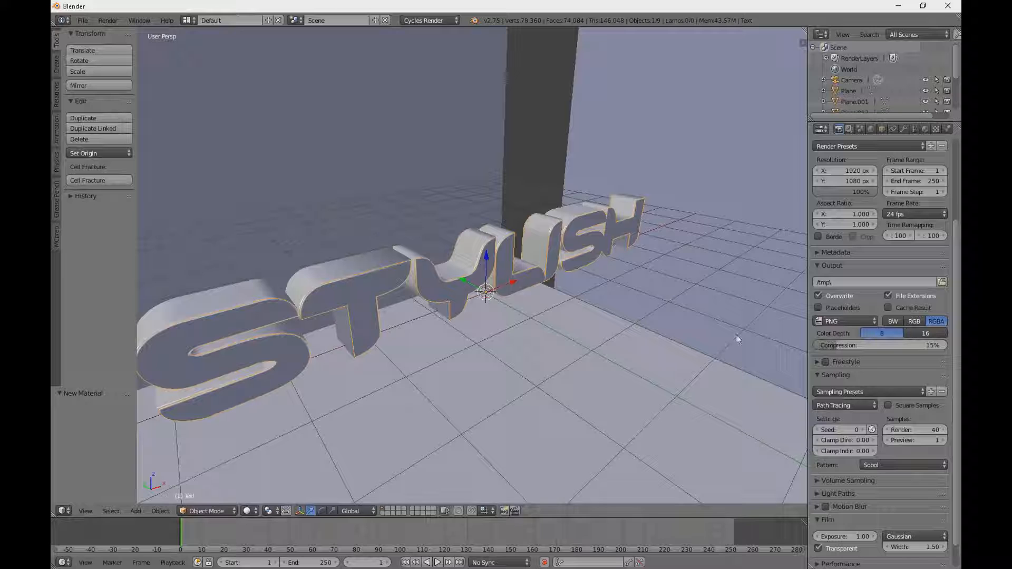
- Render the frame at 40 samples, examine the cyan edges around the Y and L up close, and return to the 3D view
{"action": "key", "text": "F12"}
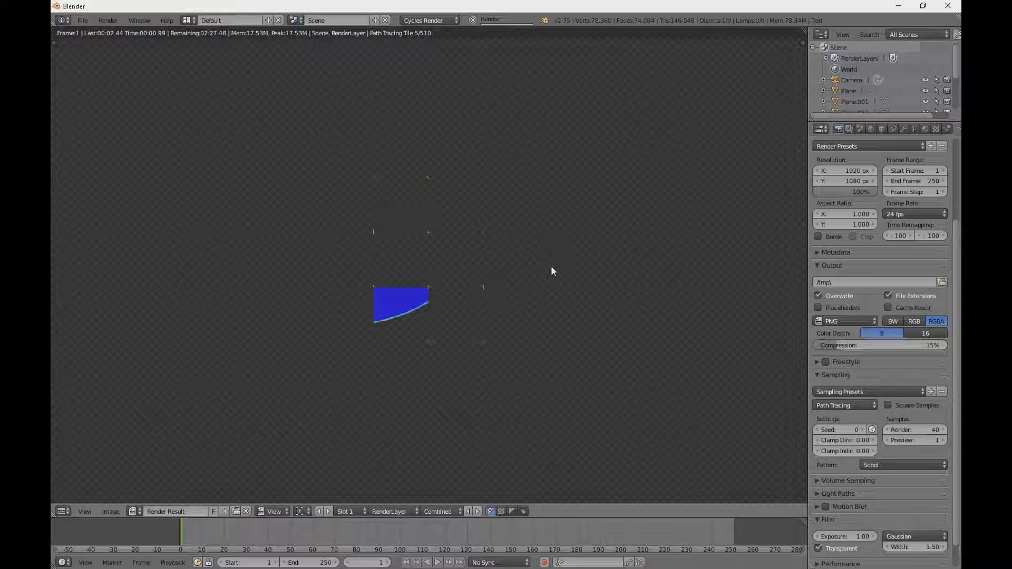
{"action": "scroll", "coordinate": [457, 284], "scroll_direction": "up", "scroll_amount": 4}
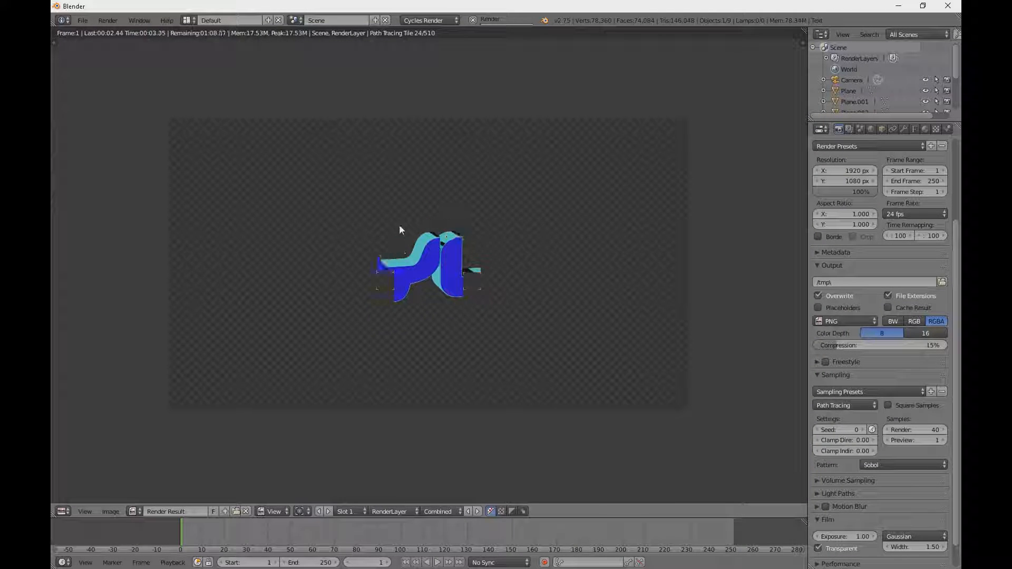
{"action": "scroll", "coordinate": [422, 284], "scroll_direction": "up", "scroll_amount": 10}
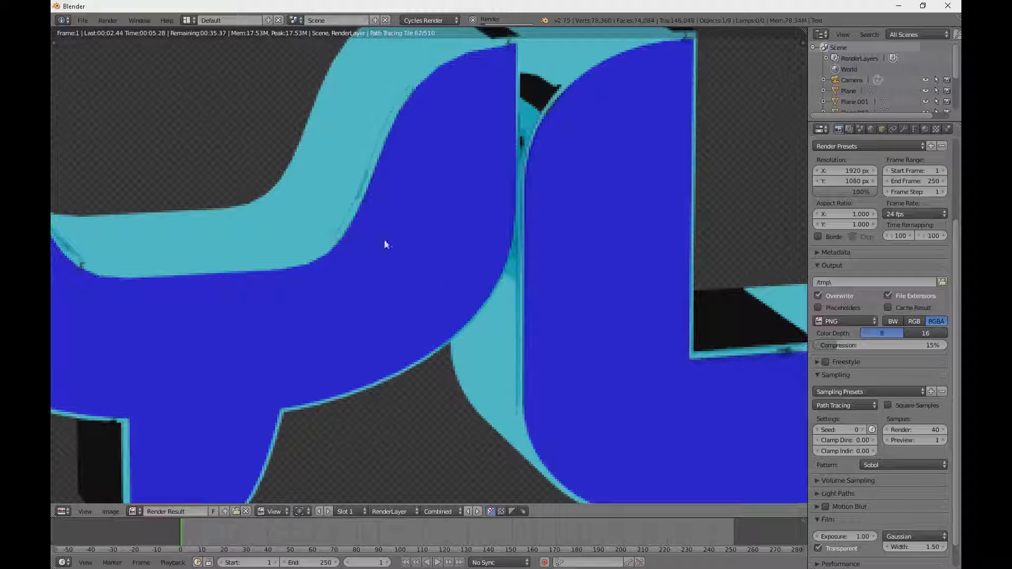
{"action": "scroll", "coordinate": [353, 228], "scroll_direction": "up", "scroll_amount": 2}
{"action": "scroll", "coordinate": [327, 221], "scroll_direction": "down", "scroll_amount": 6}
{"action": "scroll", "coordinate": [394, 255], "scroll_direction": "up", "scroll_amount": 6}
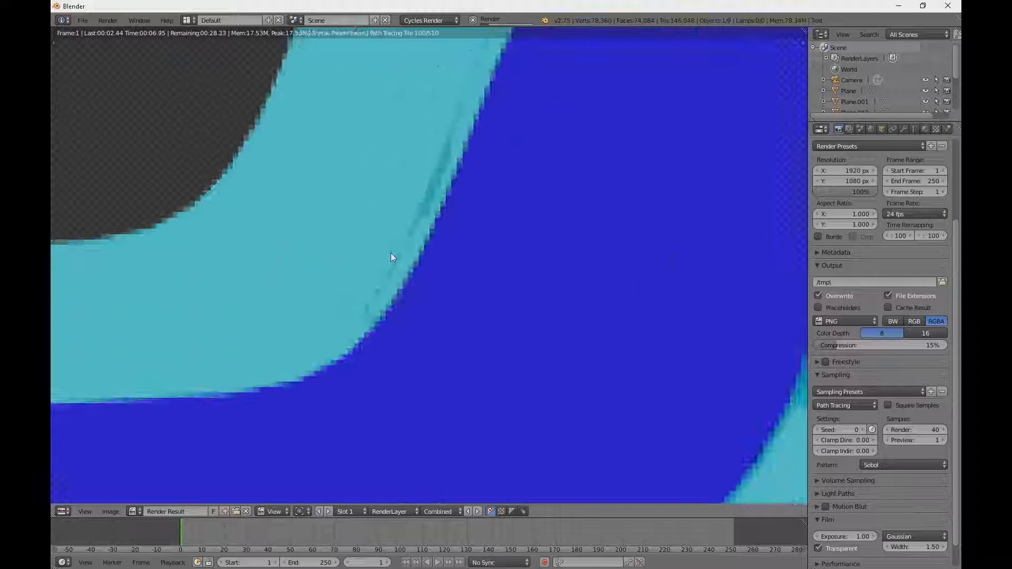
{"action": "scroll", "coordinate": [417, 274], "scroll_direction": "down", "scroll_amount": 2}
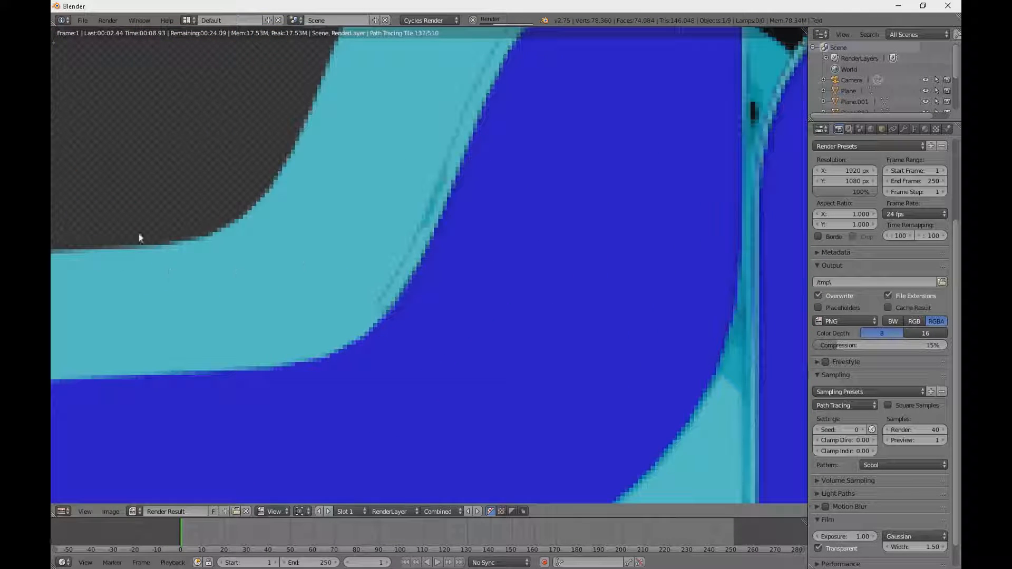
{"action": "scroll", "coordinate": [140, 237], "scroll_direction": "down", "scroll_amount": 8}
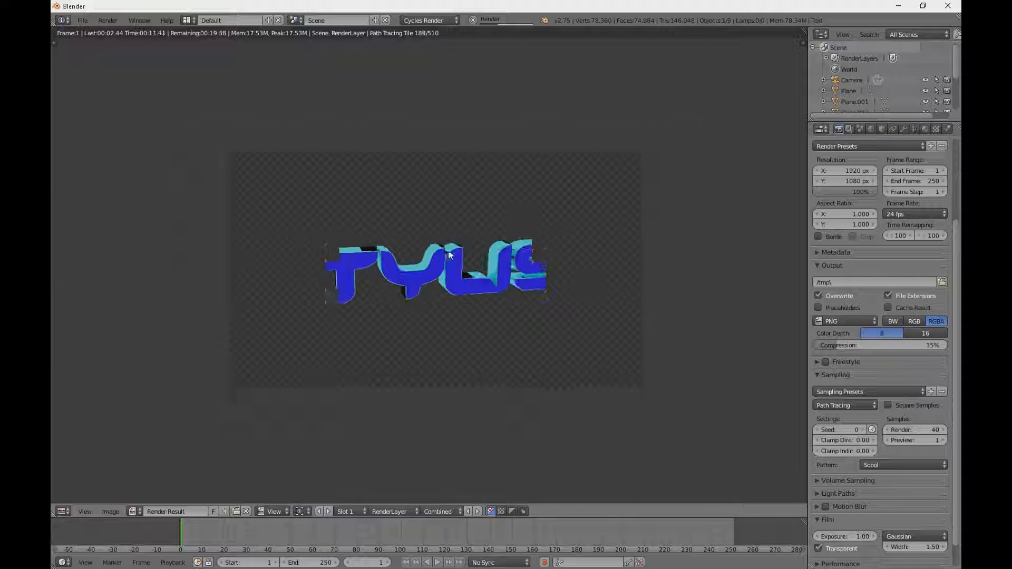
{"action": "scroll", "coordinate": [449, 255], "scroll_direction": "up", "scroll_amount": 3}
{"action": "scroll", "coordinate": [510, 235], "scroll_direction": "up", "scroll_amount": 1}
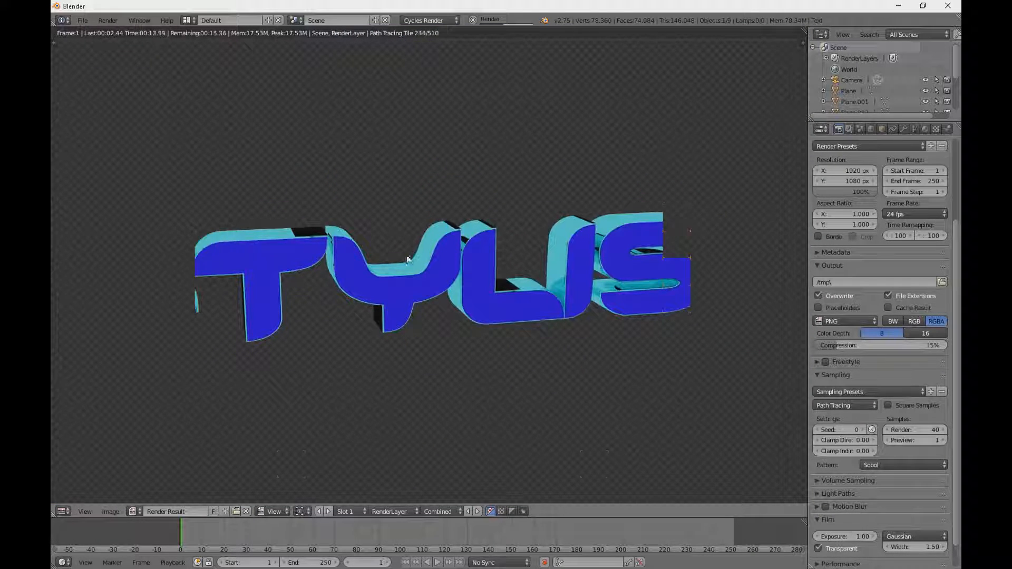
{"action": "scroll", "coordinate": [407, 259], "scroll_direction": "down", "scroll_amount": 3}
{"action": "key", "text": "Escape"}
{"action": "key", "text": "Escape"}
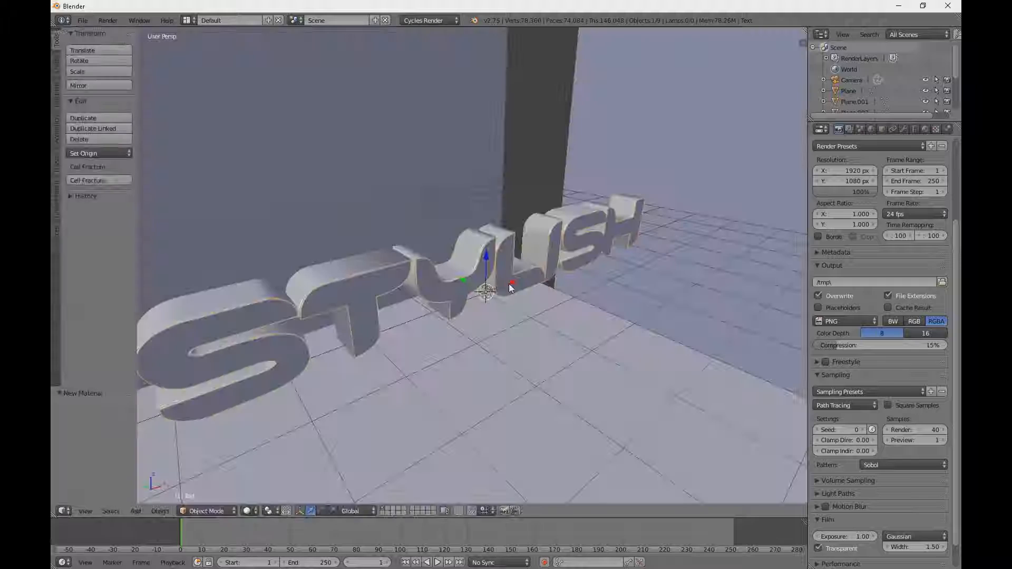
- Raise the Cycles render samples to 75
{"action": "left_click", "coordinate": [933, 429]}
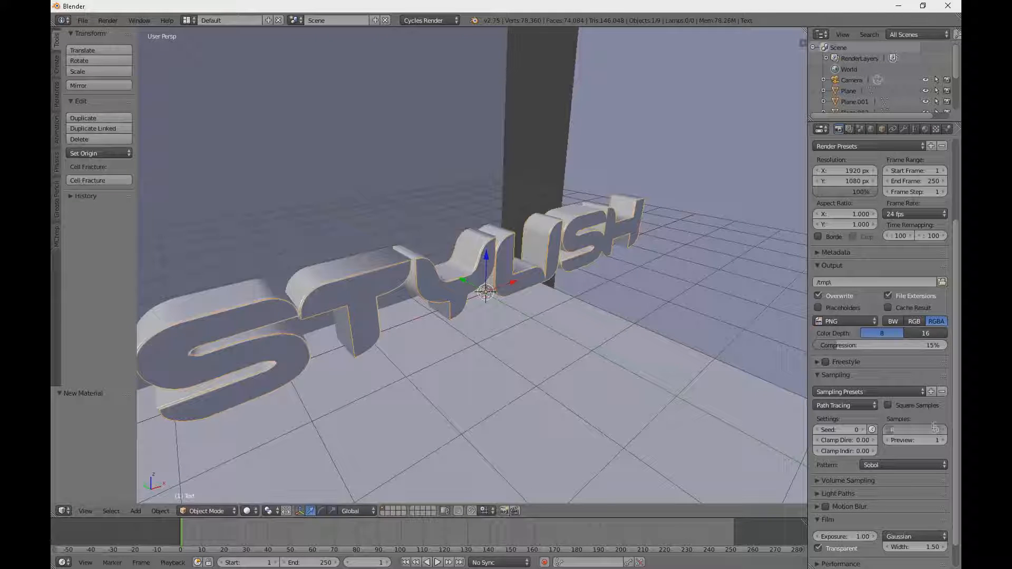
{"action": "type", "text": "75"}
{"action": "key", "text": "Return"}
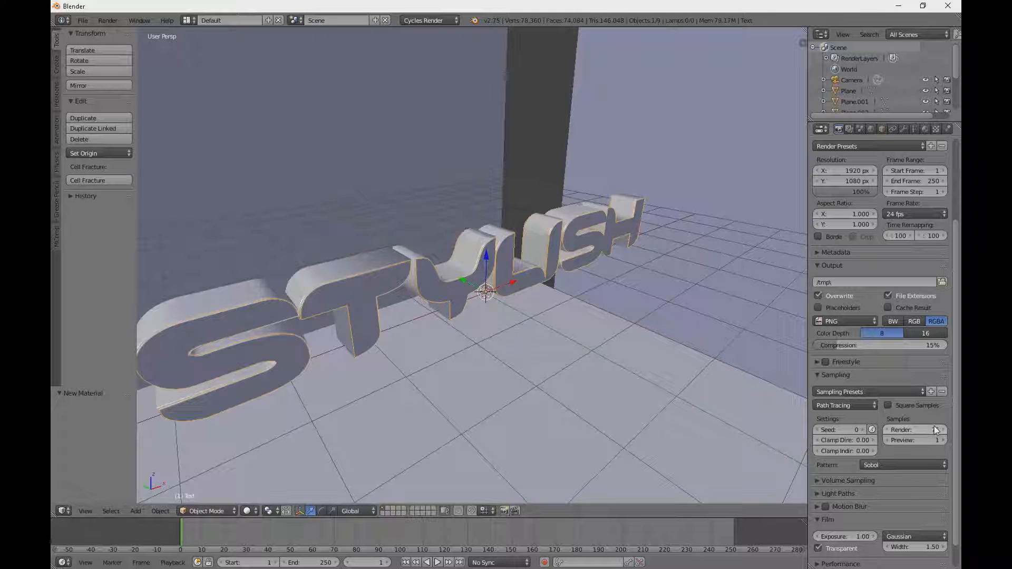
- Render the frame at 75 samples and examine the smoothness of the letter edges up close
{"action": "key", "text": "F12"}
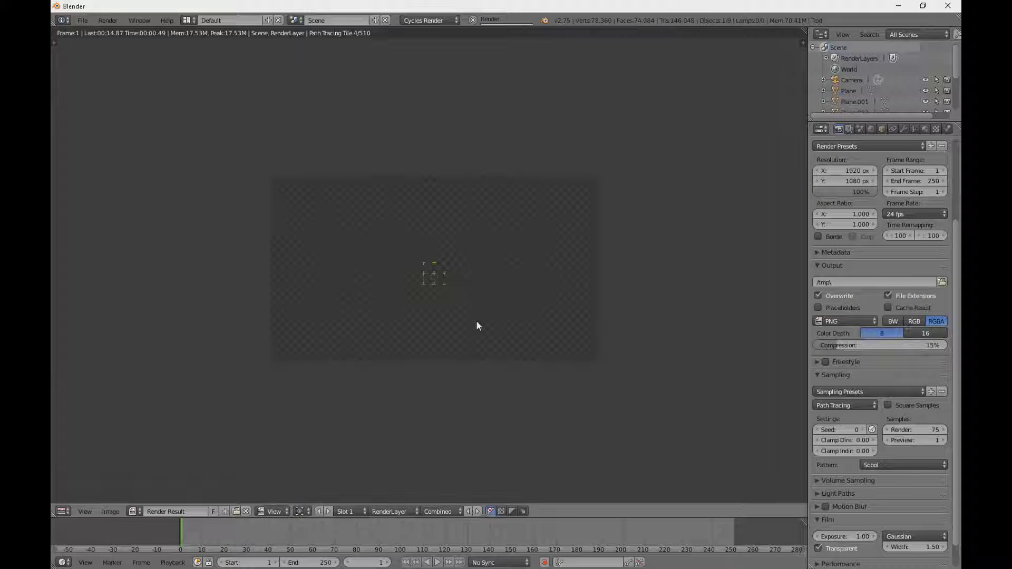
{"action": "scroll", "coordinate": [460, 270], "scroll_direction": "up", "scroll_amount": 8}
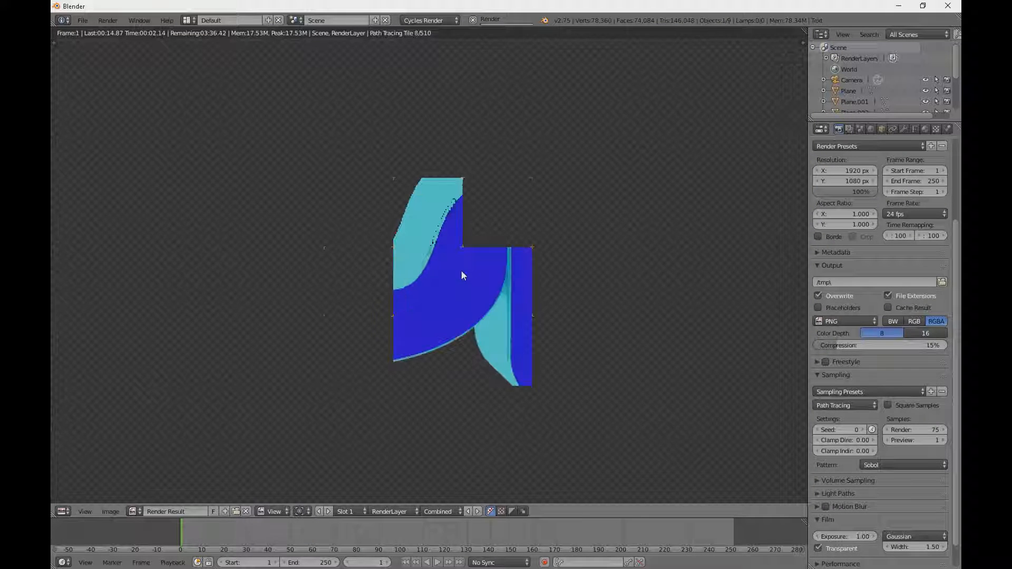
{"action": "scroll", "coordinate": [388, 323], "scroll_direction": "up", "scroll_amount": 3}
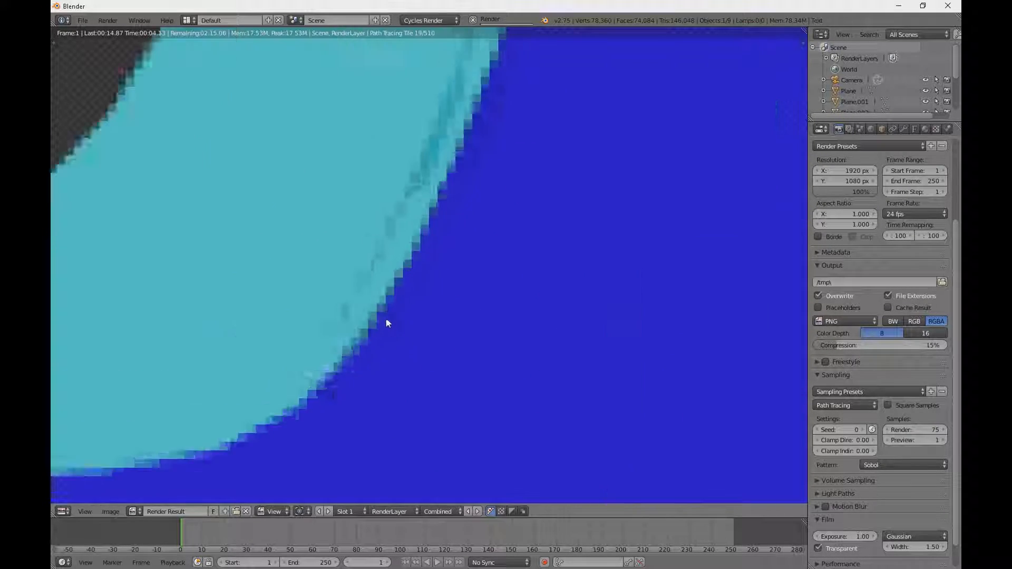
{"action": "scroll", "coordinate": [358, 315], "scroll_direction": "down", "scroll_amount": 3}
{"action": "scroll", "coordinate": [359, 314], "scroll_direction": "down", "scroll_amount": 8}
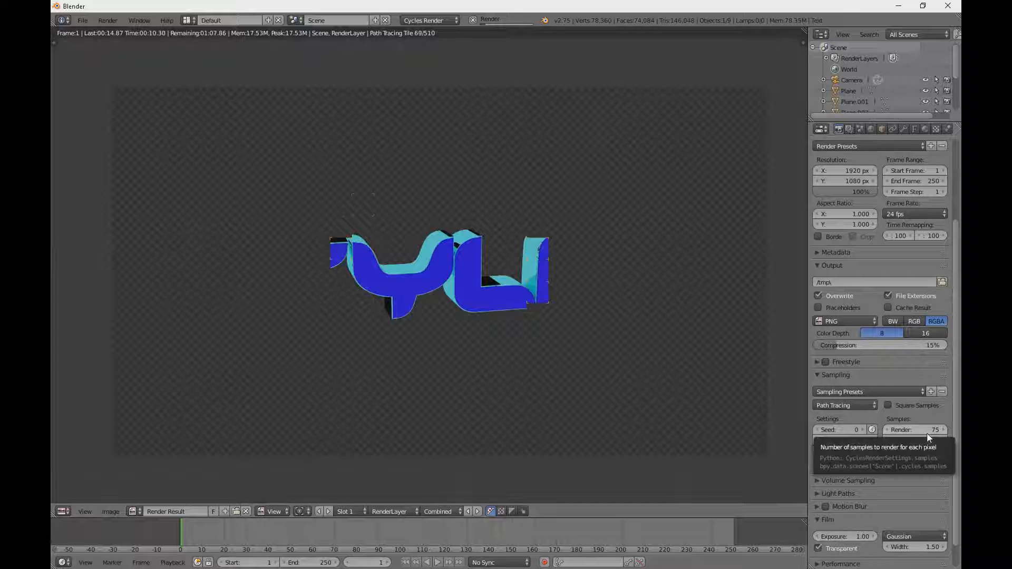
{"action": "scroll", "coordinate": [452, 259], "scroll_direction": "up", "scroll_amount": 7}
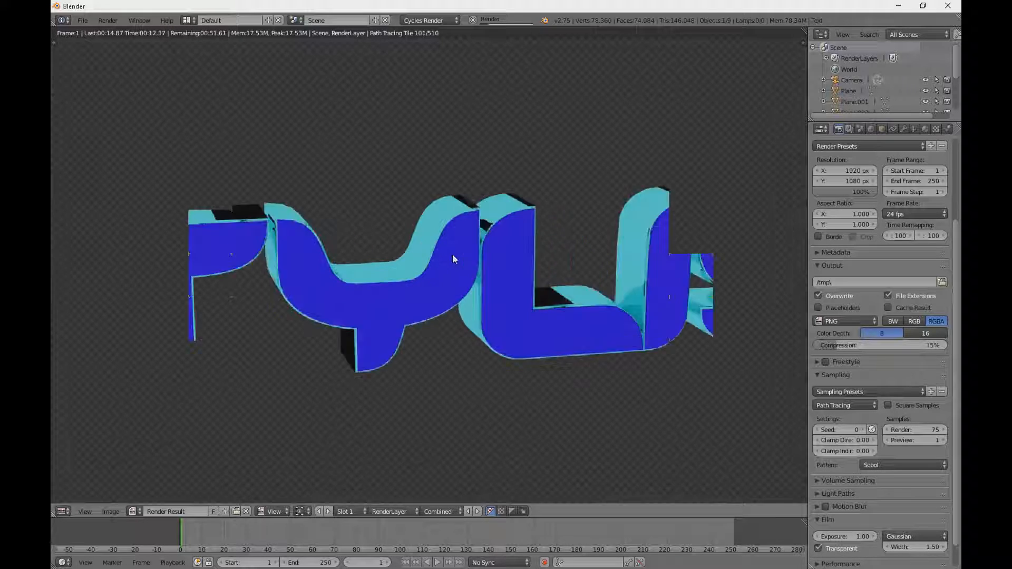
{"action": "scroll", "coordinate": [475, 274], "scroll_direction": "down", "scroll_amount": 7}
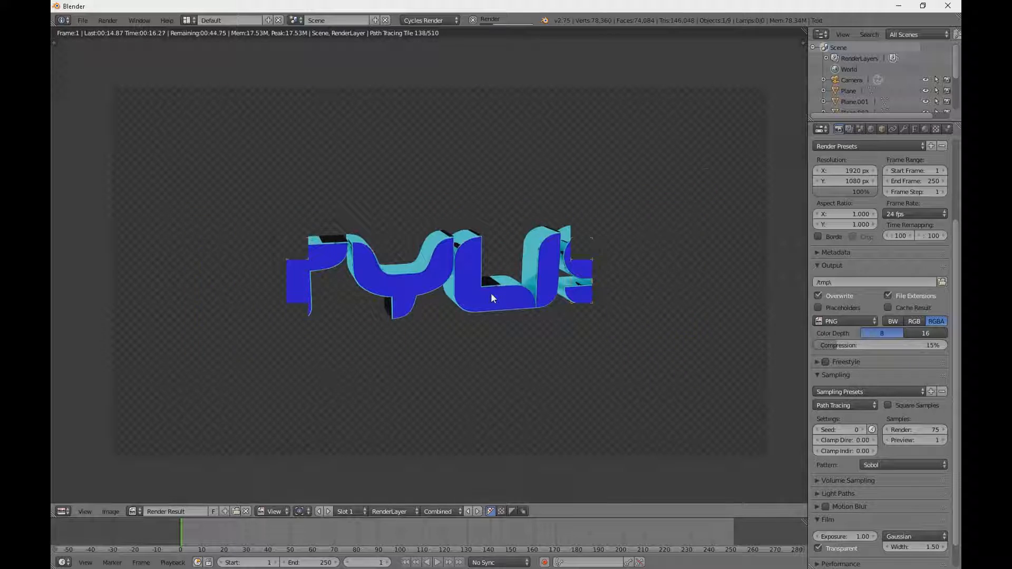
{"action": "scroll", "coordinate": [491, 294], "scroll_direction": "up", "scroll_amount": 3}
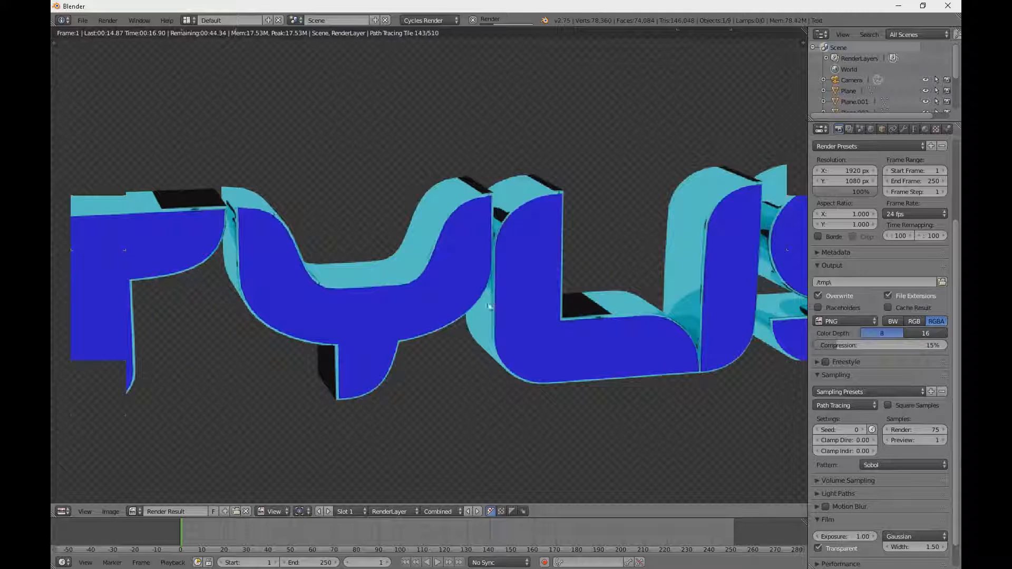
- Set the Cycles preview samples to 75 and leave the running render for the 3D view
{"action": "left_click", "coordinate": [928, 442]}
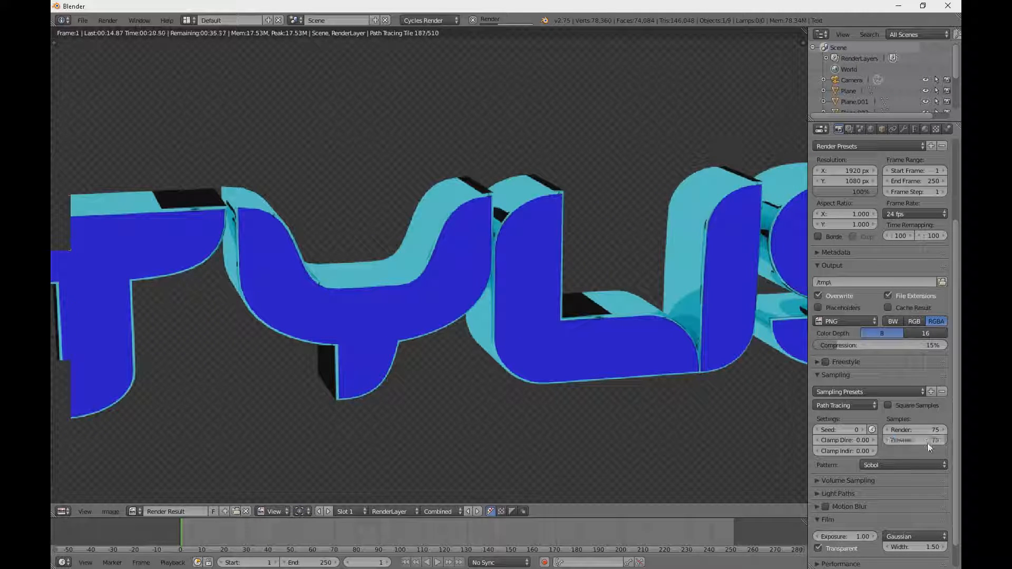
{"action": "scroll", "coordinate": [563, 280], "scroll_direction": "down", "scroll_amount": 5}
{"action": "key", "text": "Escape"}
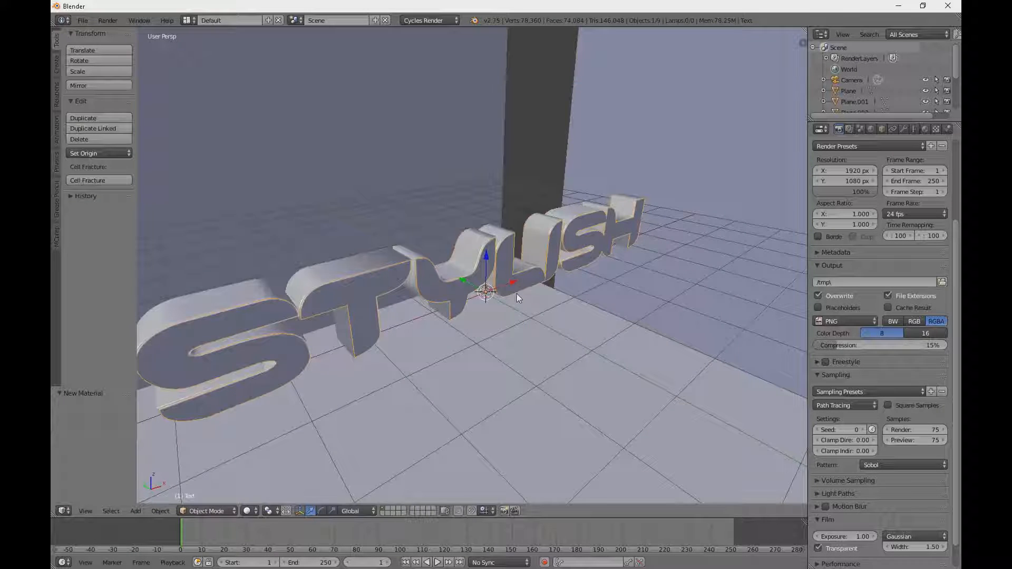
- Render the frame once more, check the middle letters up close, and return to the 3D view for an overview of the scene
{"action": "key", "text": "F12"}
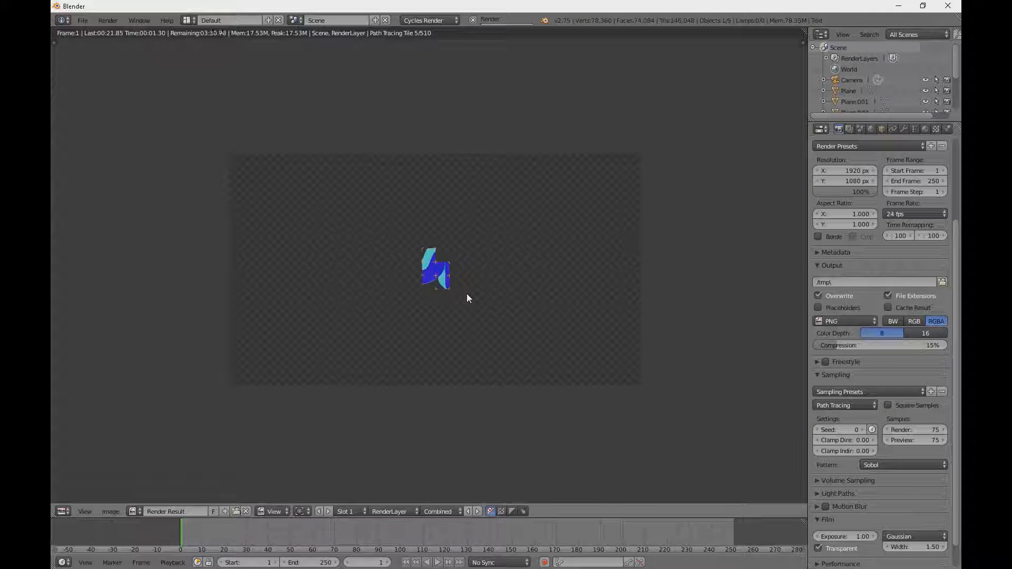
{"action": "scroll", "coordinate": [423, 270], "scroll_direction": "up", "scroll_amount": 10}
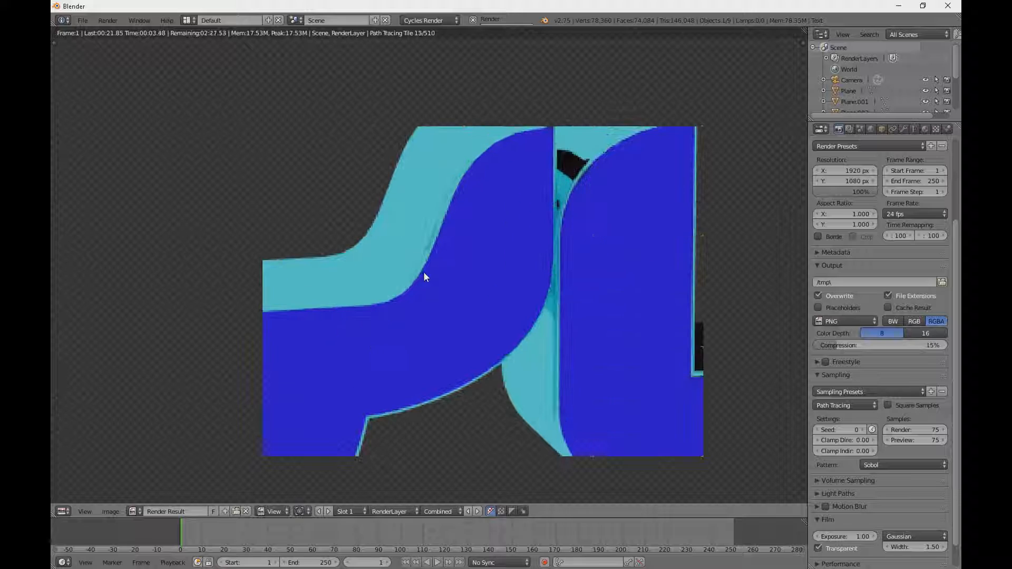
{"action": "scroll", "coordinate": [508, 205], "scroll_direction": "down", "scroll_amount": 6}
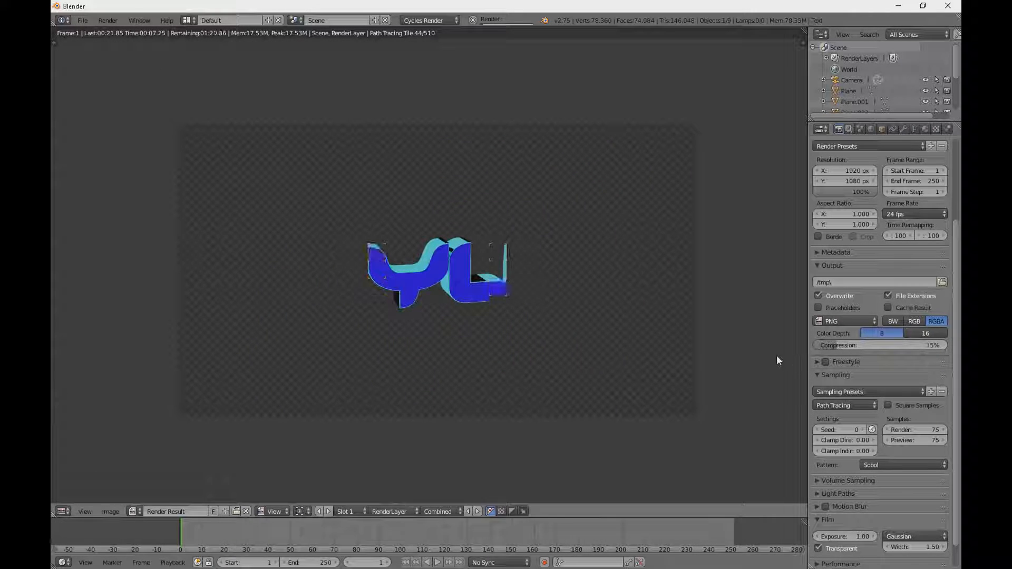
{"action": "key", "text": "Escape"}
{"action": "scroll", "coordinate": [459, 298], "scroll_direction": "down", "scroll_amount": 6}
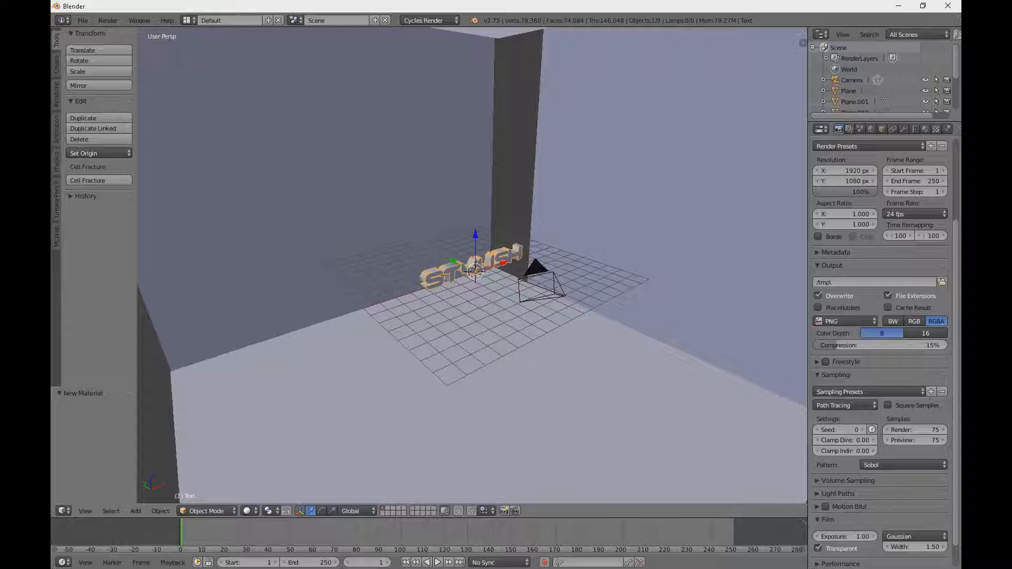
{"action": "scroll", "coordinate": [521, 293], "scroll_direction": "up", "scroll_amount": 5}
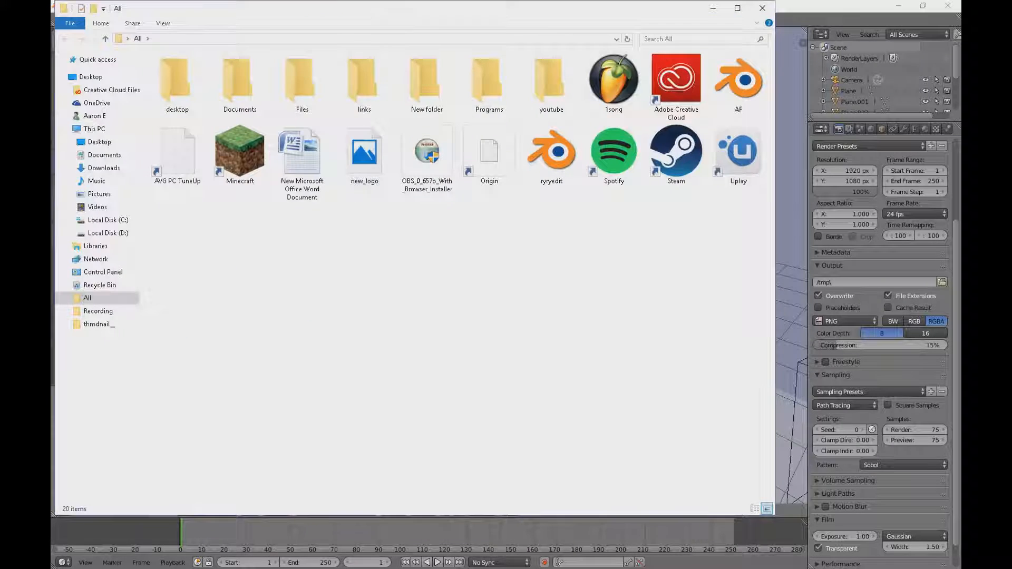
- Bring up the Minecraft_Character_Rig.blend file in a second Blender window and view the character from an angle
{"action": "left_click_drag", "start_coordinate": [335, 12], "coordinate": [51, 229]}
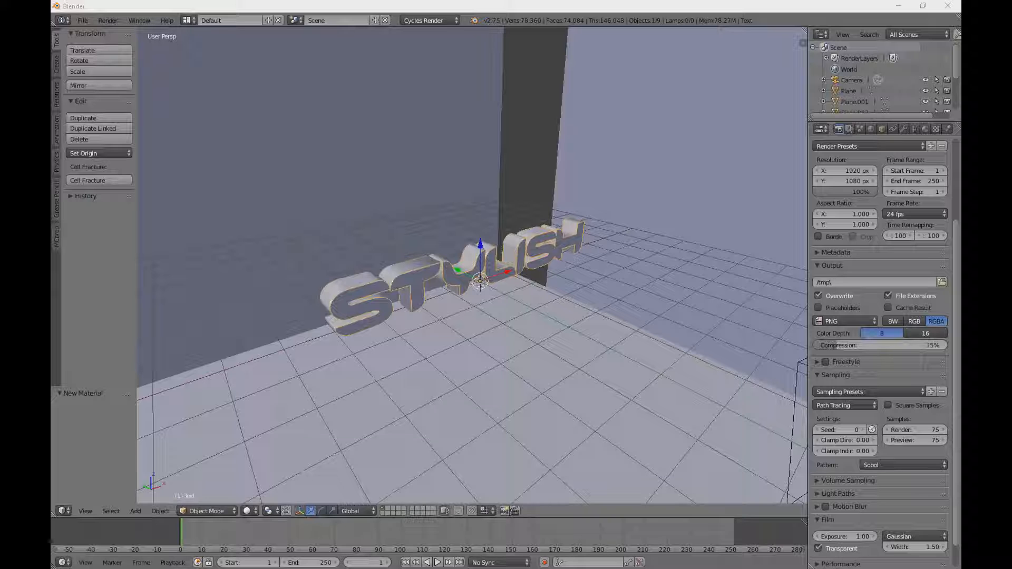
{"action": "left_click", "coordinate": [438, 24]}
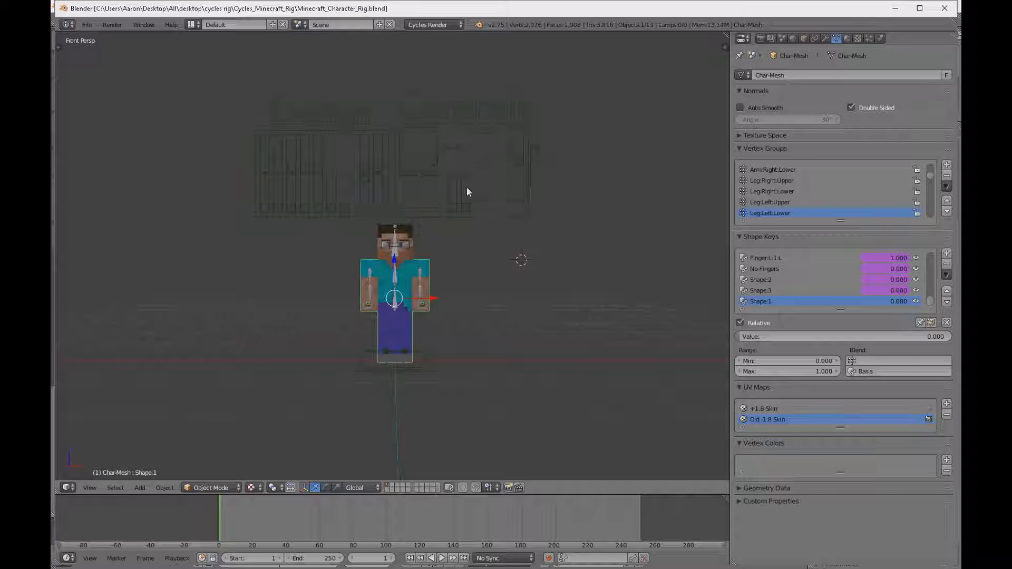
{"action": "middle_click_drag", "start_coordinate": [467, 192], "coordinate": [445, 270]}
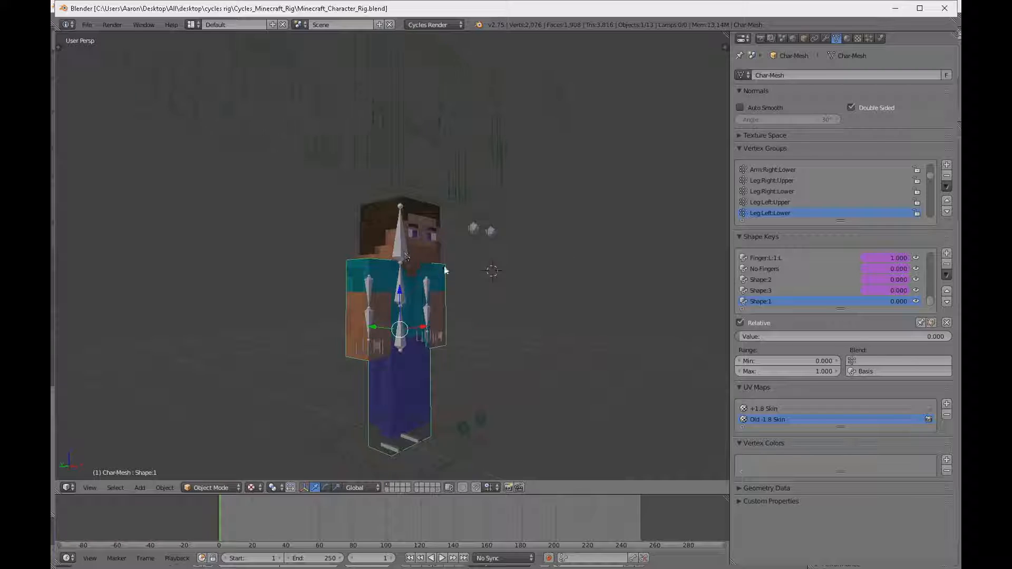
- Maximize the character rig's window and view the Minecraft character up close from the front
{"action": "scroll", "coordinate": [444, 271], "scroll_direction": "up", "scroll_amount": 4}
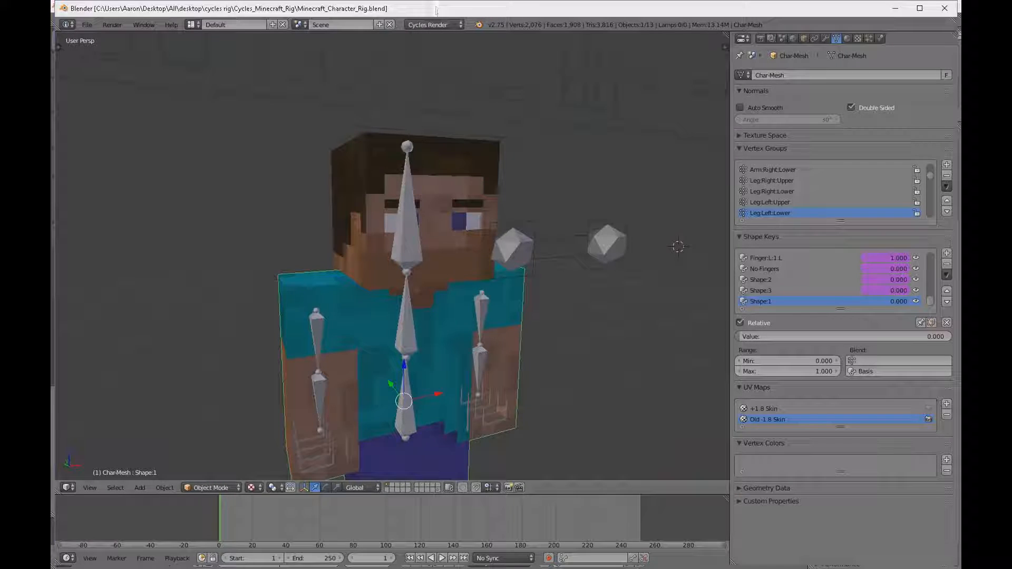
{"action": "left_click_drag", "start_coordinate": [437, 10], "coordinate": [551, 1]}
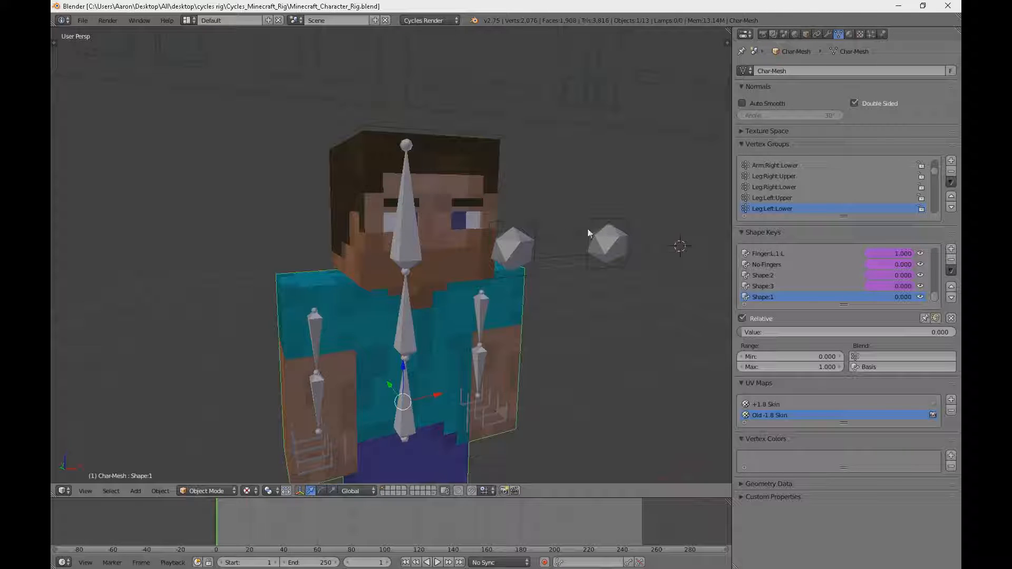
{"action": "scroll", "coordinate": [549, 208], "scroll_direction": "down", "scroll_amount": 3}
{"action": "scroll", "coordinate": [550, 209], "scroll_direction": "up", "scroll_amount": 4}
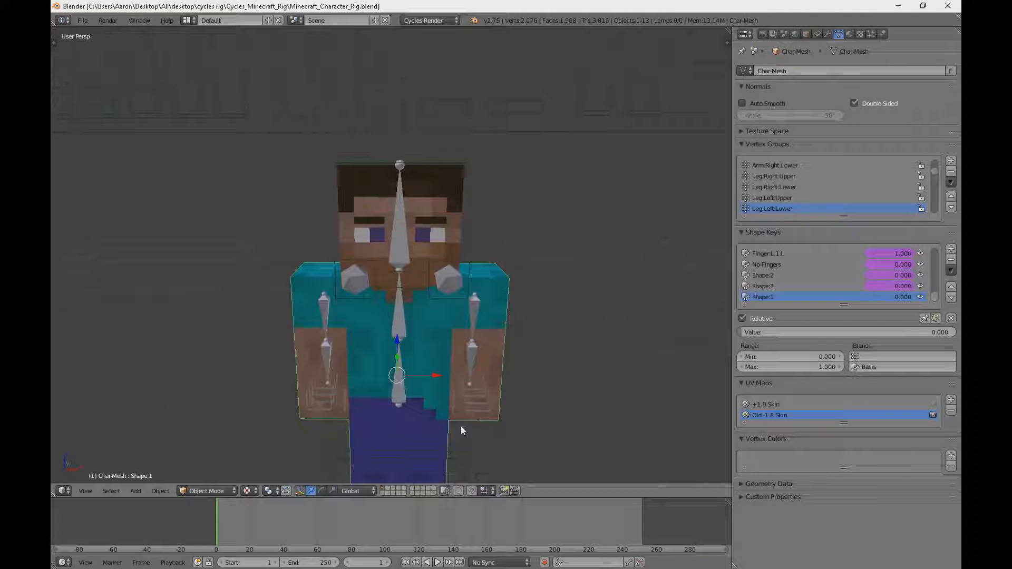
{"action": "left_click_drag", "start_coordinate": [727, 31], "coordinate": [246, 263]}
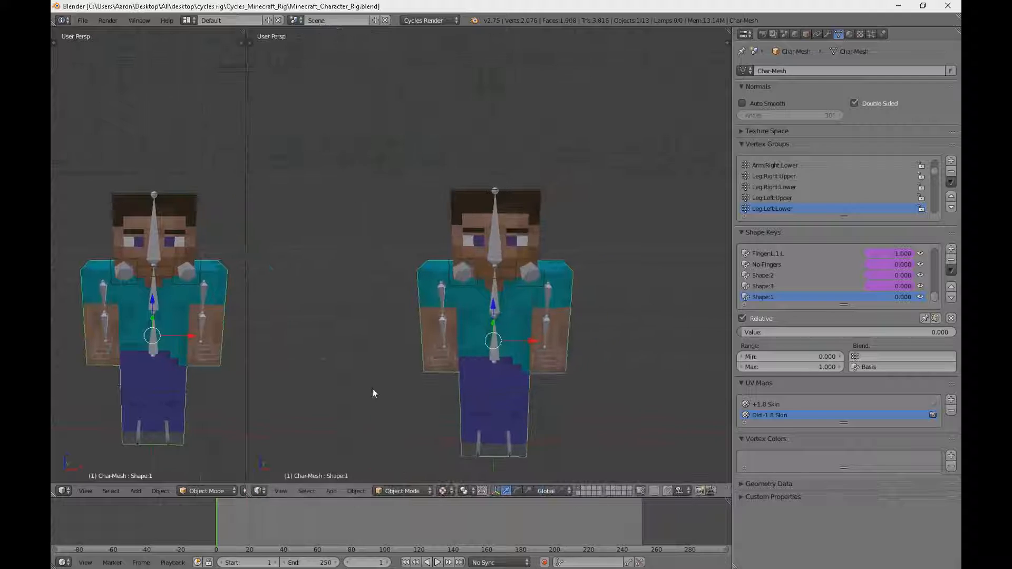
{"action": "key", "text": "F12"}
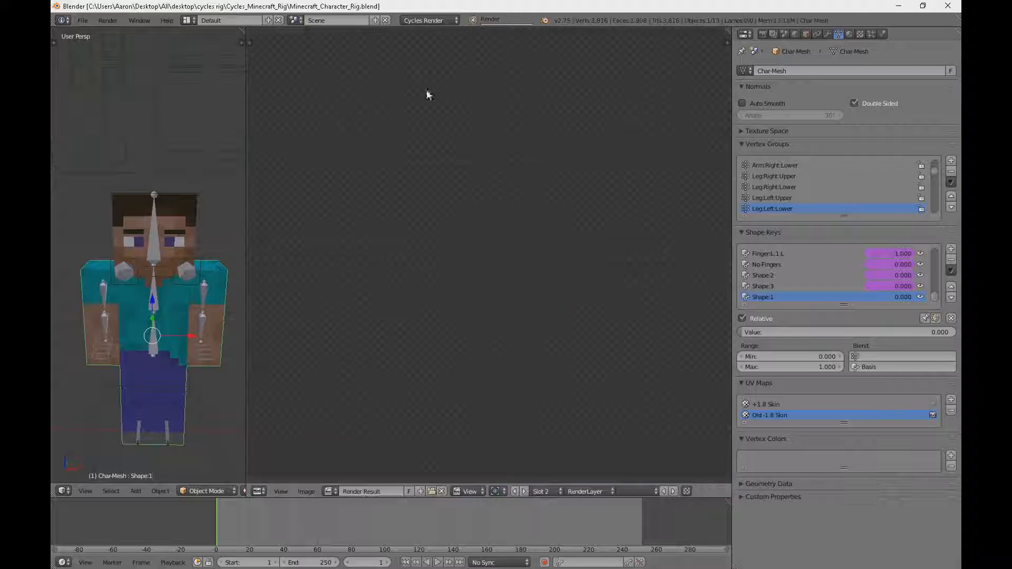
{"action": "left_click_drag", "start_coordinate": [243, 33], "coordinate": [437, 60]}
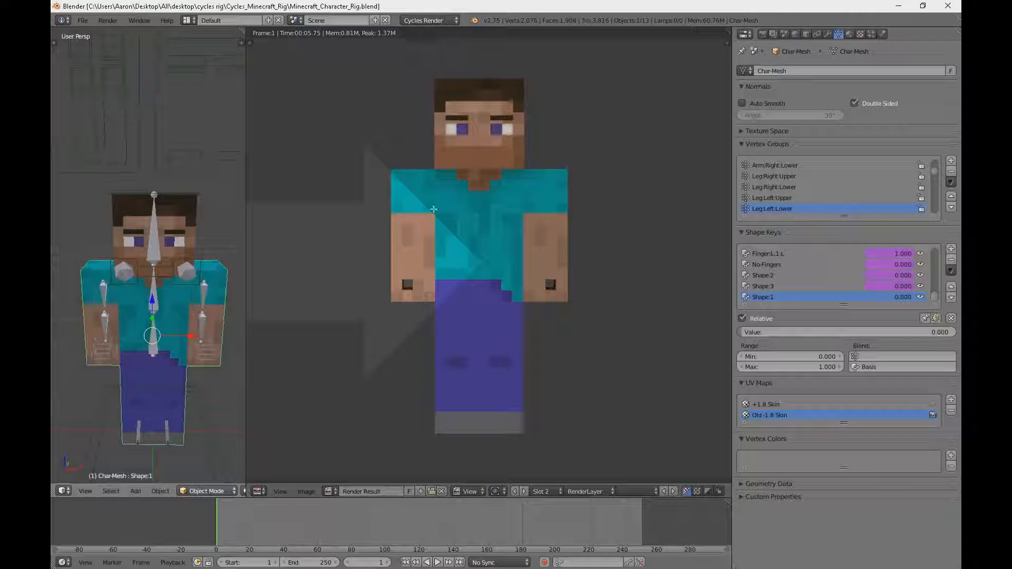
{"action": "left_click_drag", "start_coordinate": [434, 209], "coordinate": [667, 74]}
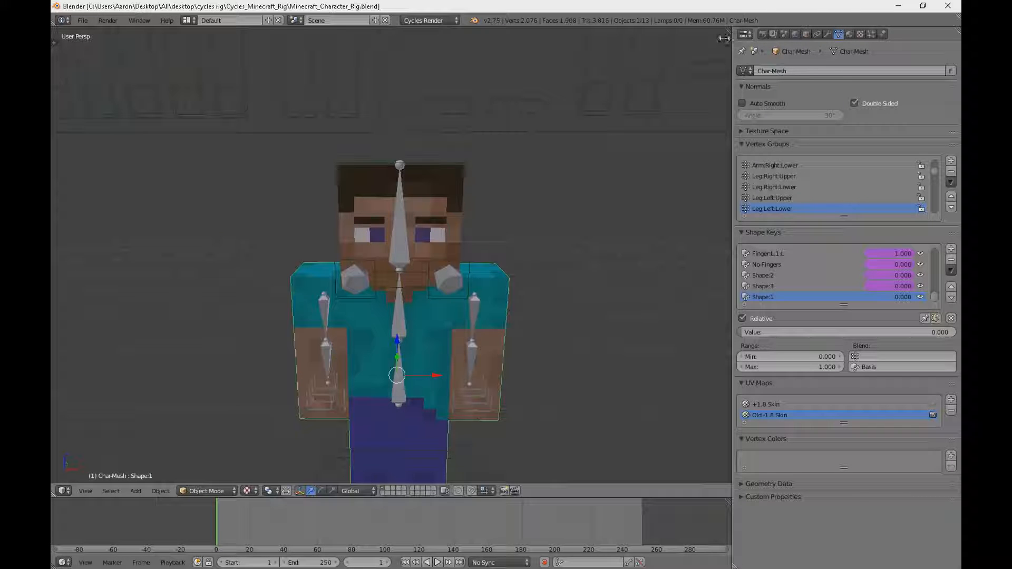
- Split the 3D view into two side-by-side areas of similar width and render the character in one of them
{"action": "left_click_drag", "start_coordinate": [724, 38], "coordinate": [336, 110]}
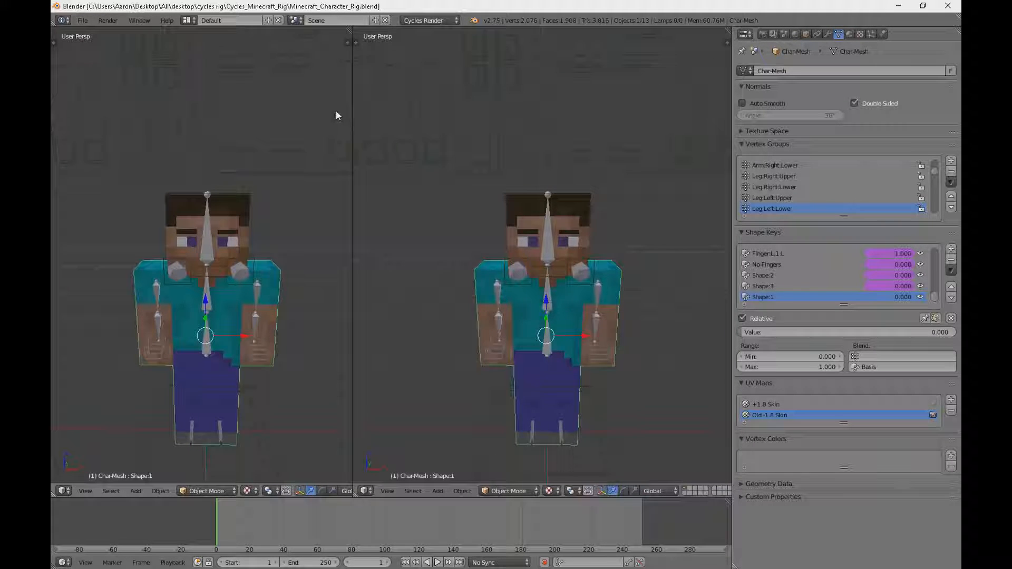
{"action": "key", "text": "F12"}
{"action": "scroll", "coordinate": [498, 260], "scroll_direction": "up", "scroll_amount": 4}
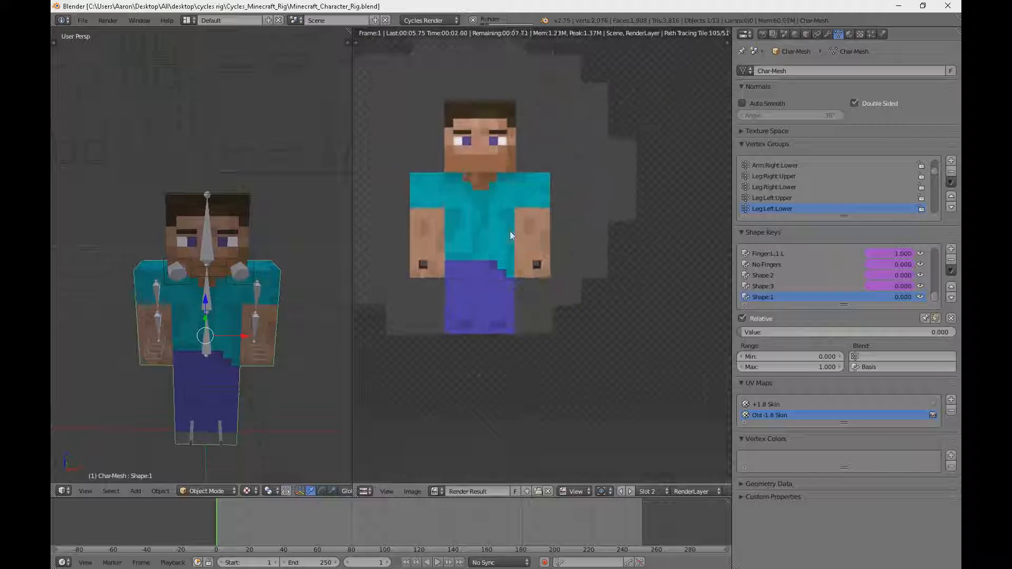
{"action": "scroll", "coordinate": [511, 230], "scroll_direction": "down", "scroll_amount": 7}
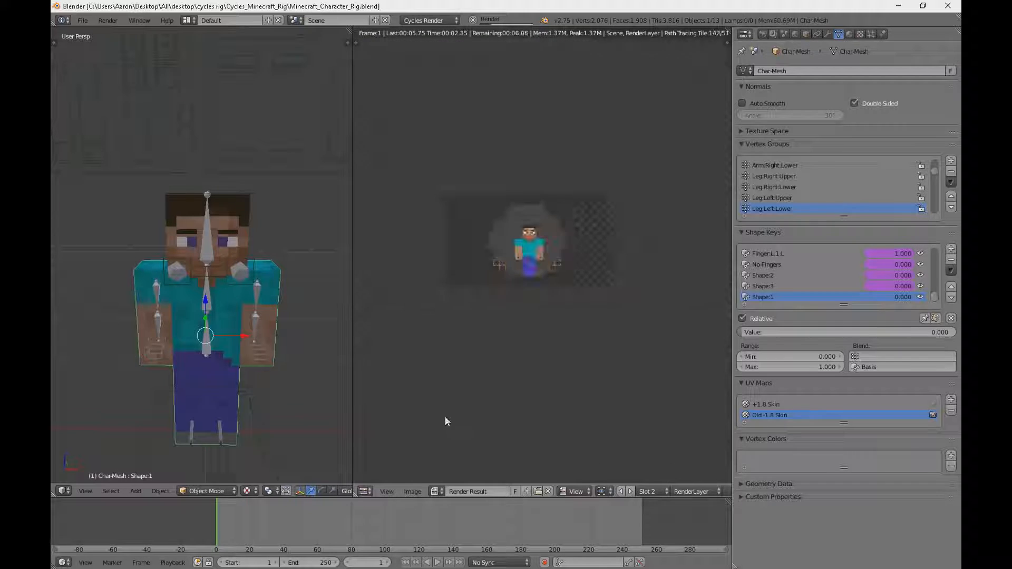
- Show the Char.png skin texture in place of the render result and unpack it using the file from the current directory
{"action": "left_click", "coordinate": [432, 491]}
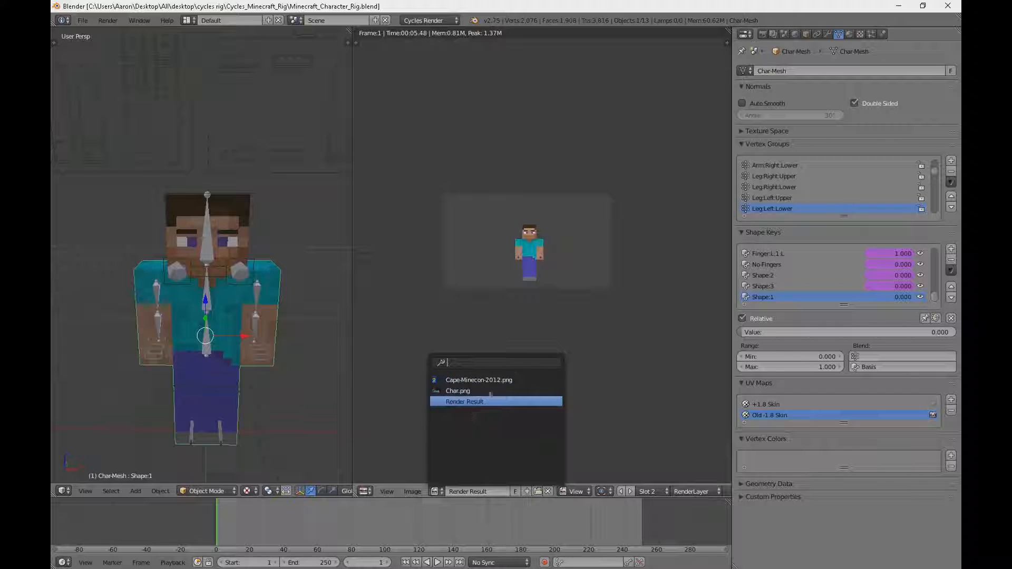
{"action": "left_click", "coordinate": [459, 390]}
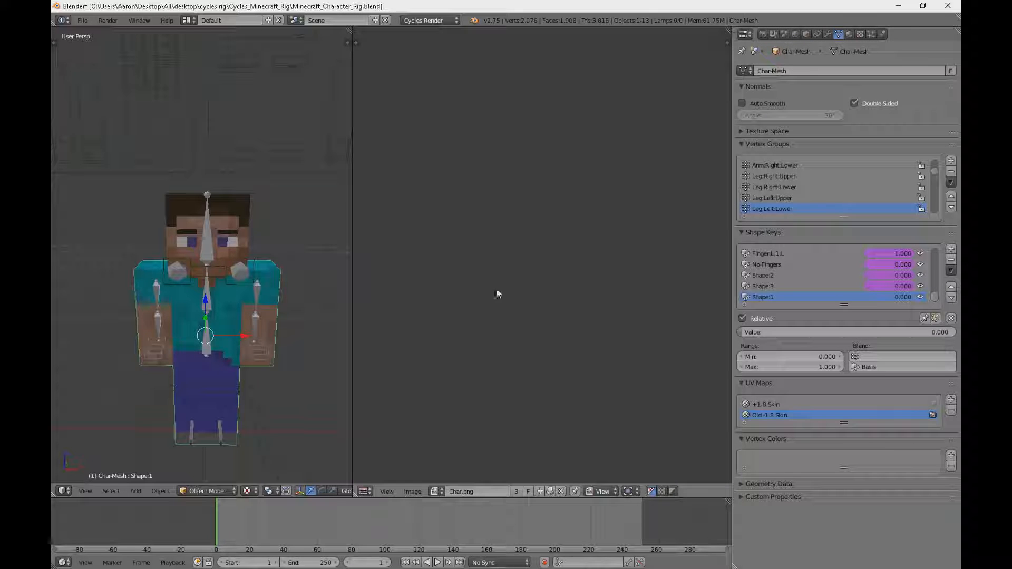
{"action": "scroll", "coordinate": [541, 269], "scroll_direction": "down", "scroll_amount": 10}
{"action": "scroll", "coordinate": [541, 269], "scroll_direction": "up", "scroll_amount": 5}
{"action": "middle_click_drag", "start_coordinate": [484, 245], "coordinate": [497, 309]}
{"action": "scroll", "coordinate": [449, 267], "scroll_direction": "up", "scroll_amount": 7}
{"action": "middle_click_drag", "start_coordinate": [446, 274], "coordinate": [515, 362]}
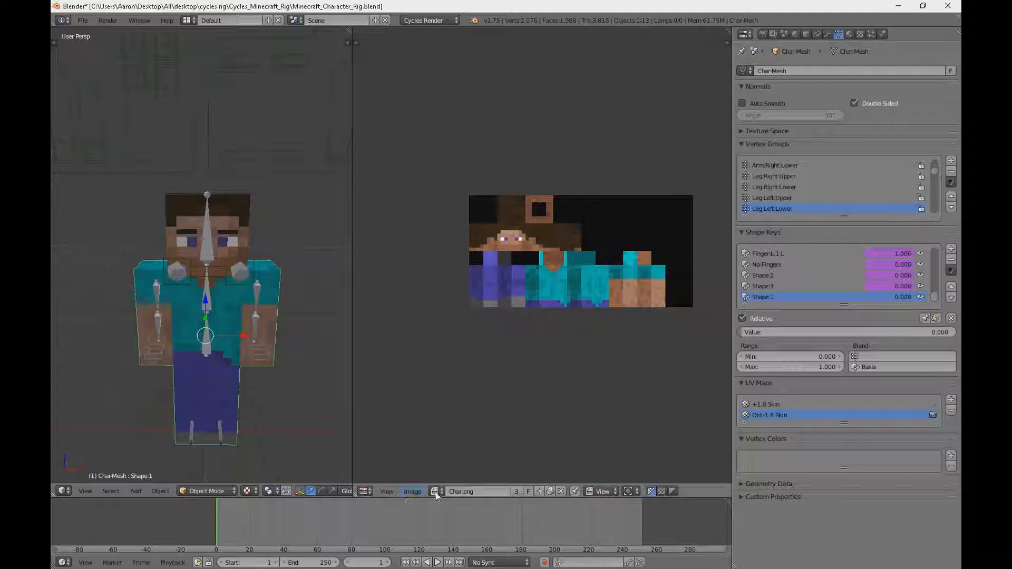
{"action": "left_click", "coordinate": [550, 492]}
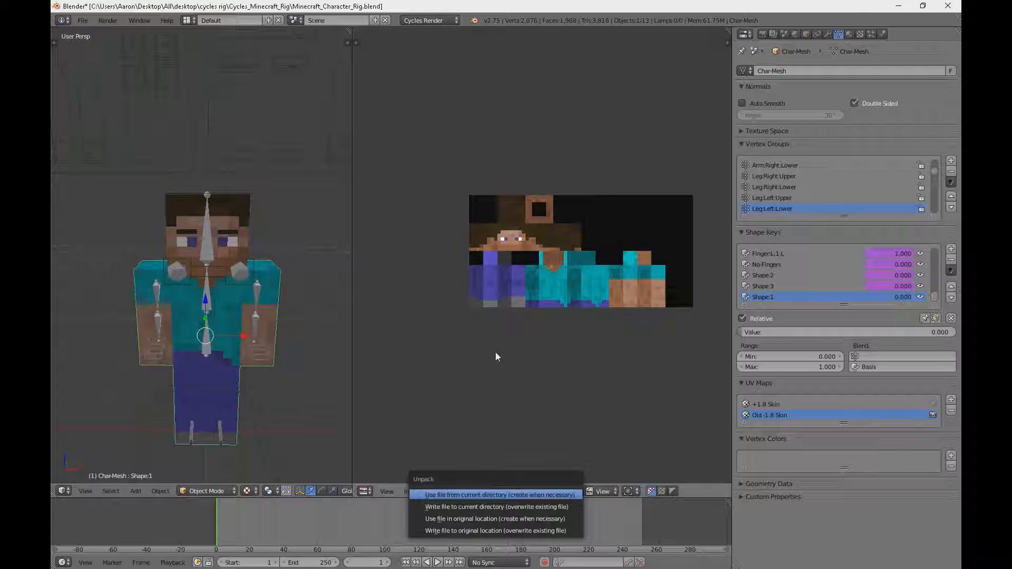
{"action": "key", "text": "Return"}
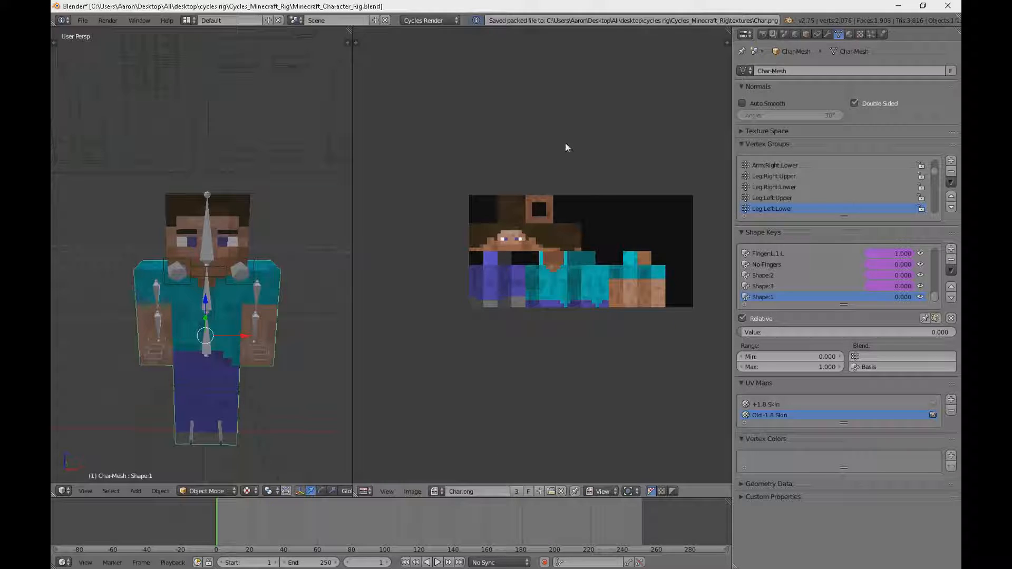
- Examine the skin.png texture enlarged in Photos, then return to Blender and leave the image replacement without choosing a file
{"action": "left_click", "coordinate": [412, 491]}
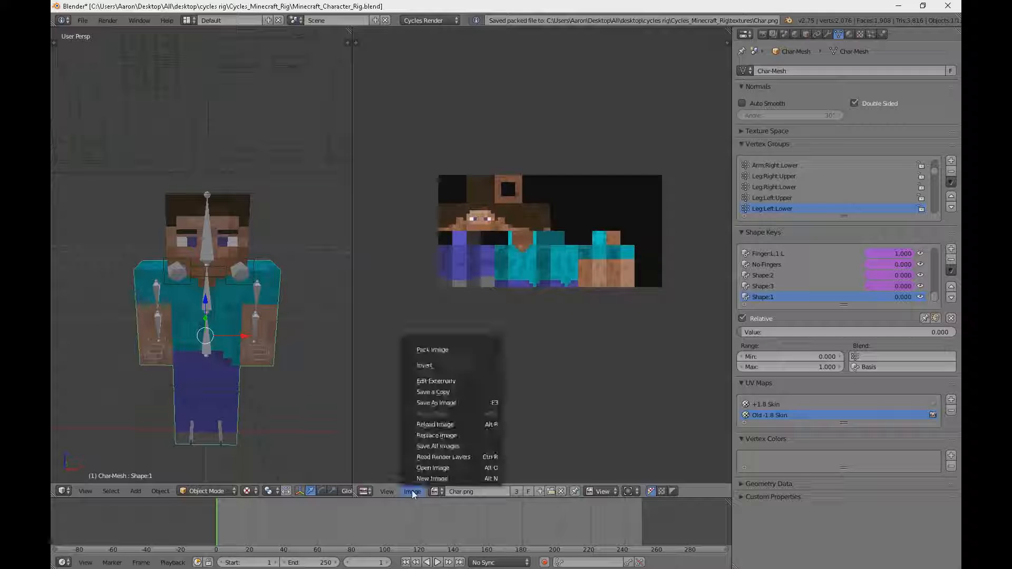
{"action": "left_click", "coordinate": [454, 436]}
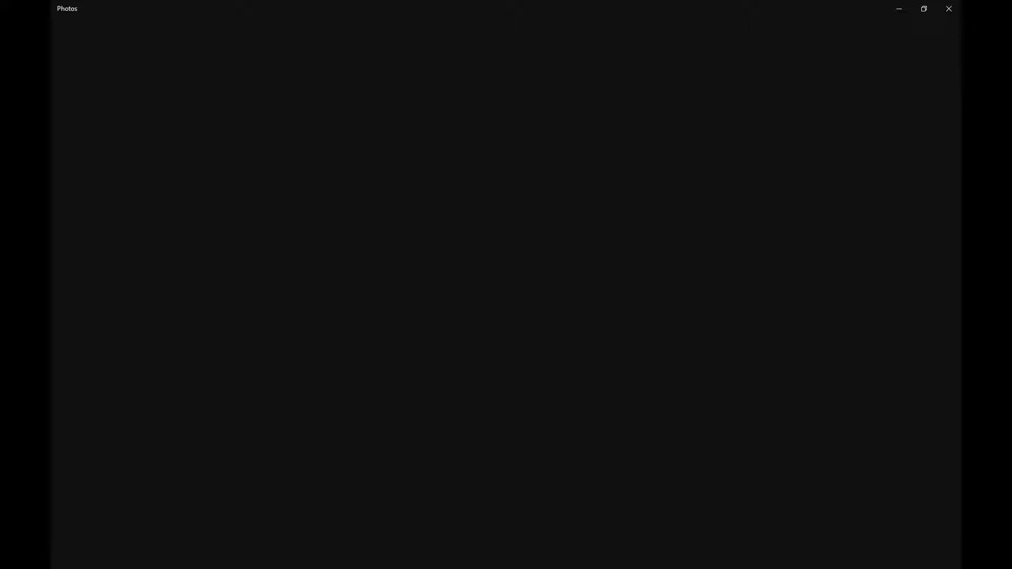
{"action": "scroll", "coordinate": [512, 203], "scroll_direction": "up", "scroll_amount": 1}
{"action": "scroll", "coordinate": [499, 299], "scroll_direction": "down", "scroll_amount": 1}
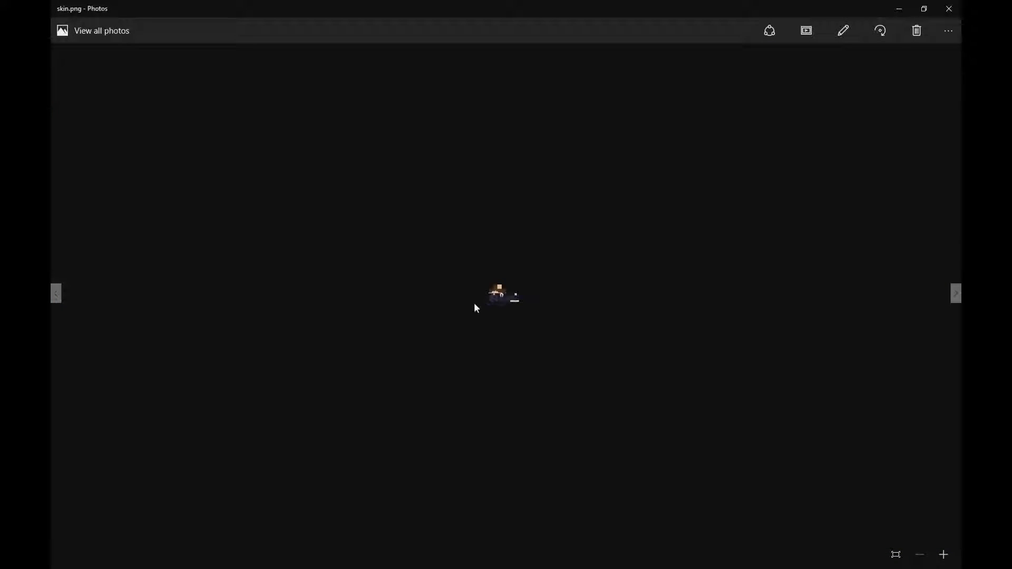
{"action": "left_click", "coordinate": [951, 561]}
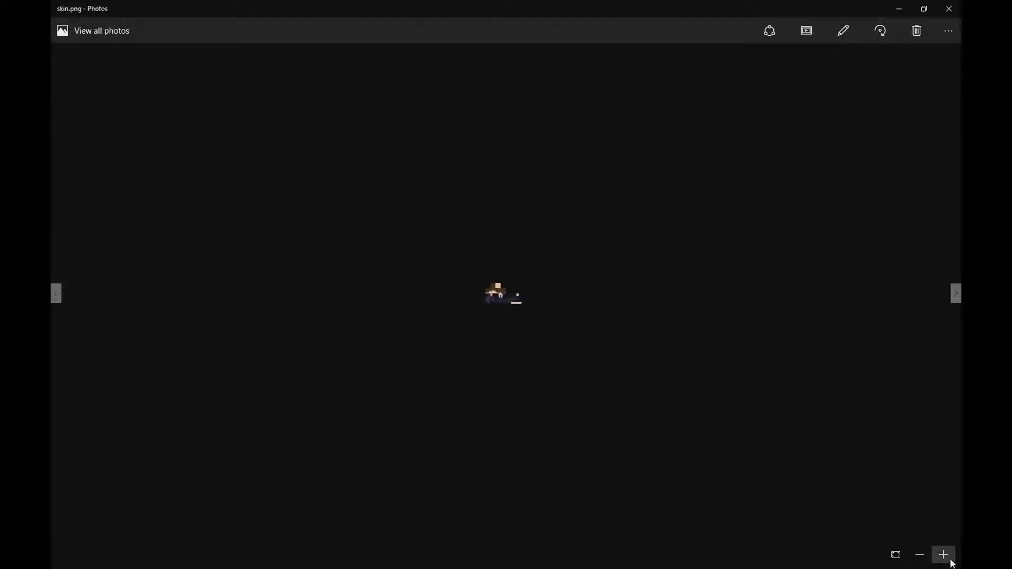
{"action": "left_click", "coordinate": [952, 562]}
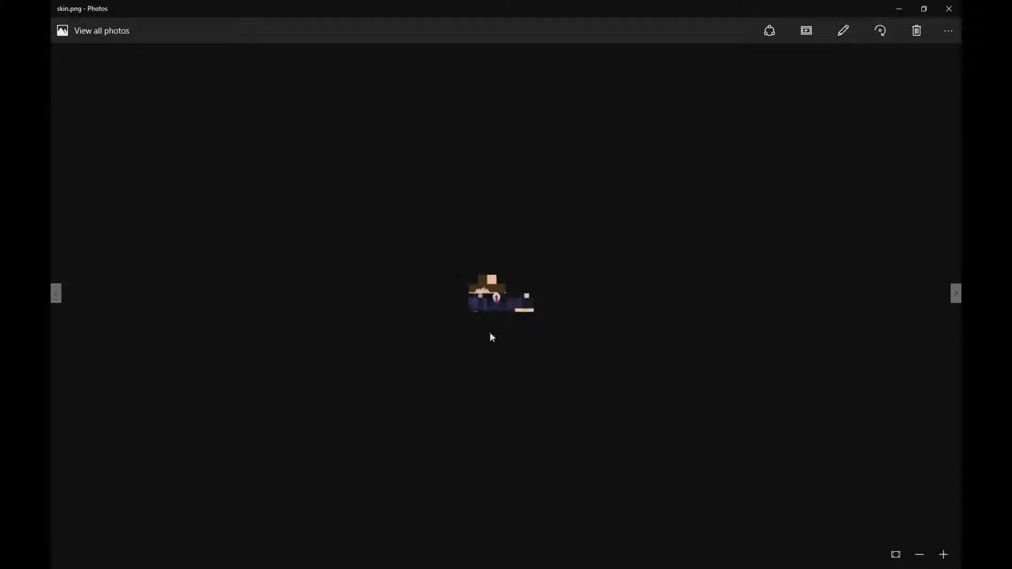
{"action": "left_click", "coordinate": [949, 8]}
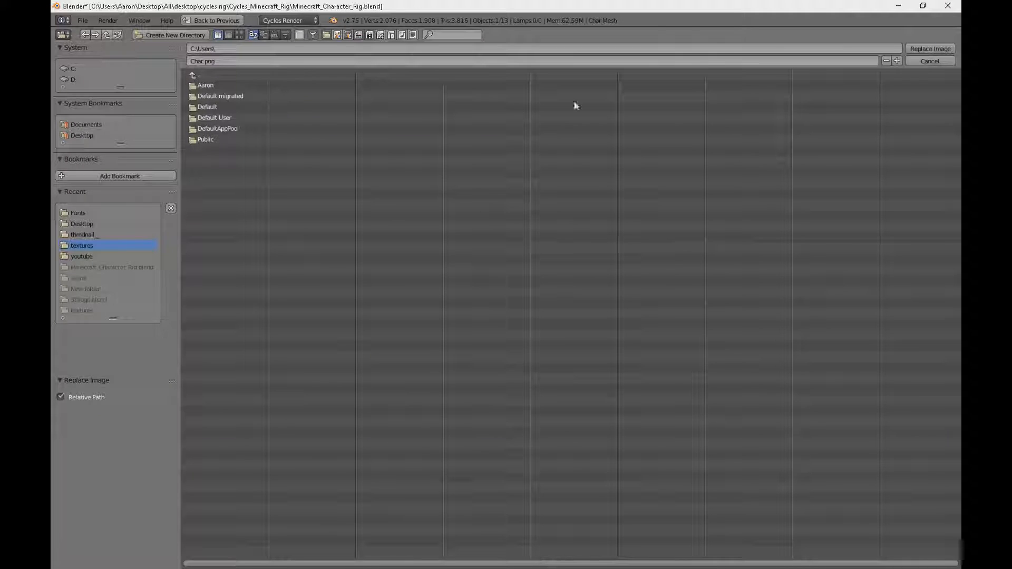
{"action": "left_click", "coordinate": [928, 61]}
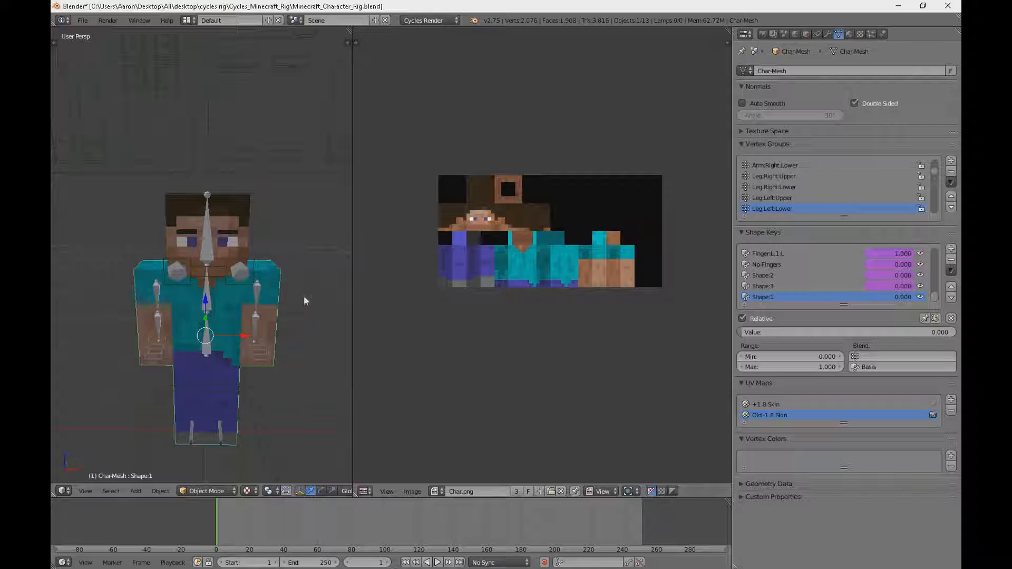
- Replace the Char.png image with skin.png from the Desktop folder
{"action": "left_click", "coordinate": [406, 495]}
{"action": "left_click", "coordinate": [460, 439]}
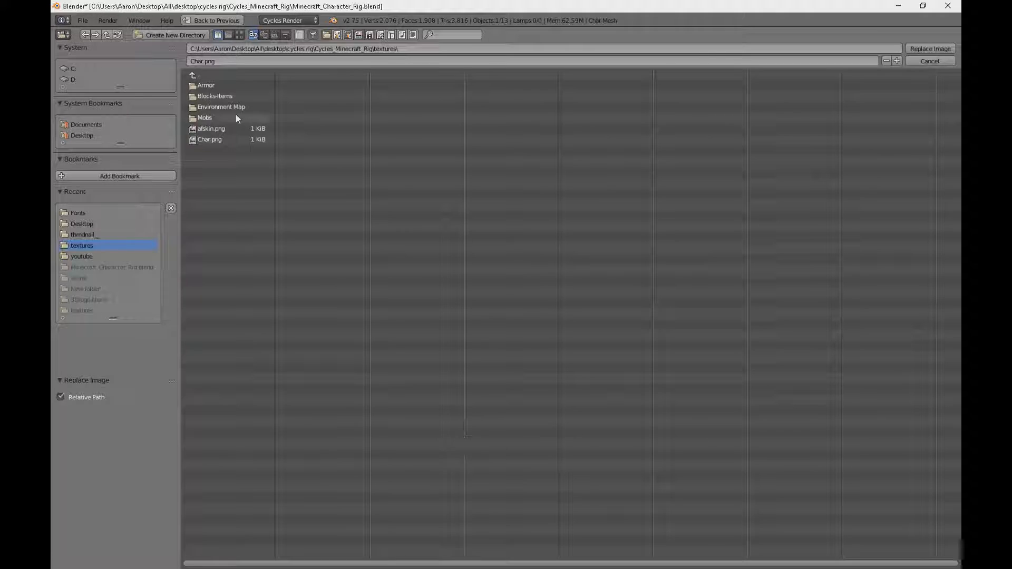
{"action": "left_click", "coordinate": [80, 135]}
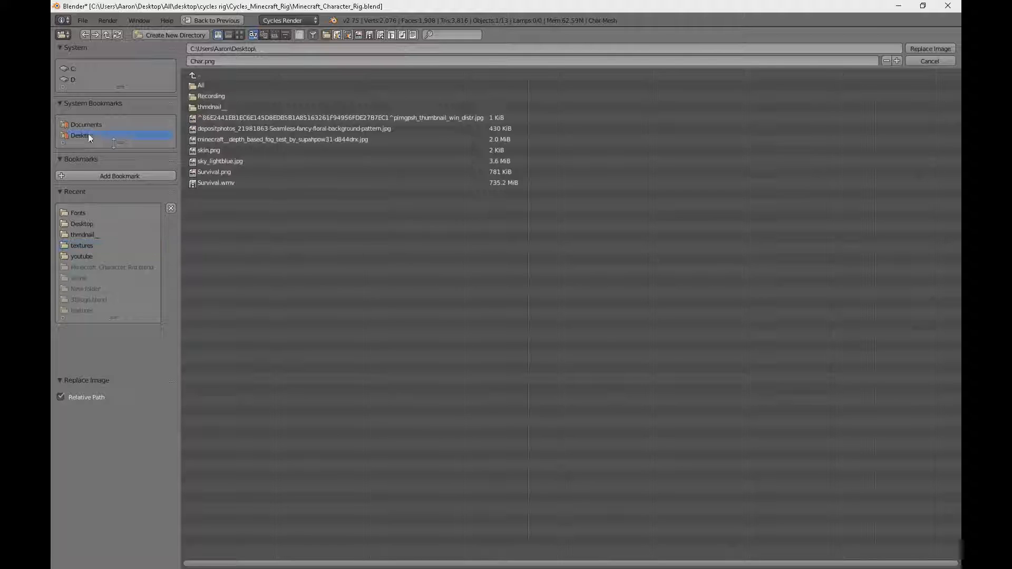
{"action": "left_click", "coordinate": [219, 75]}
{"action": "left_click", "coordinate": [219, 75]}
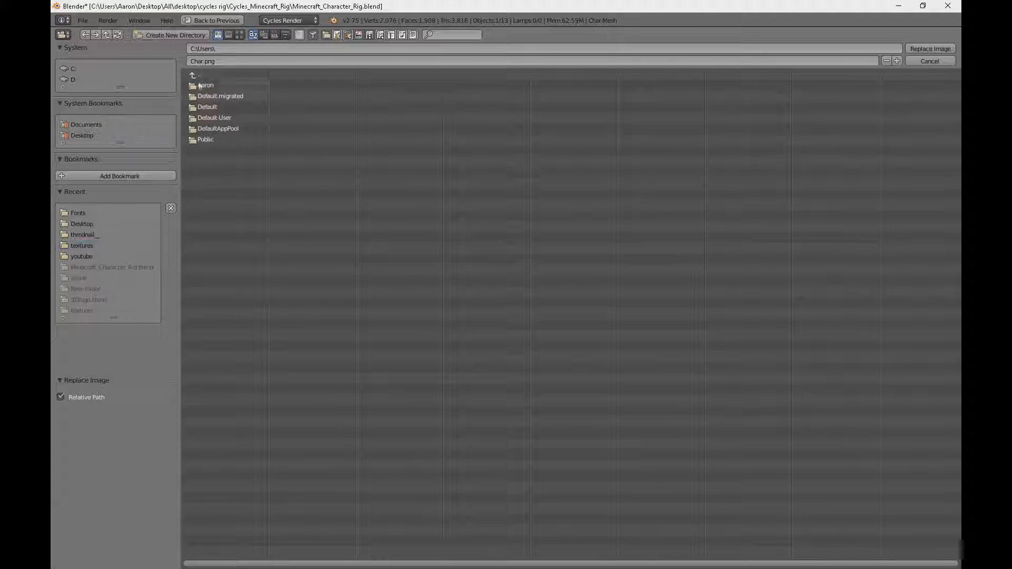
{"action": "key", "text": "BackSpace"}
{"action": "key", "text": "BackSpace"}
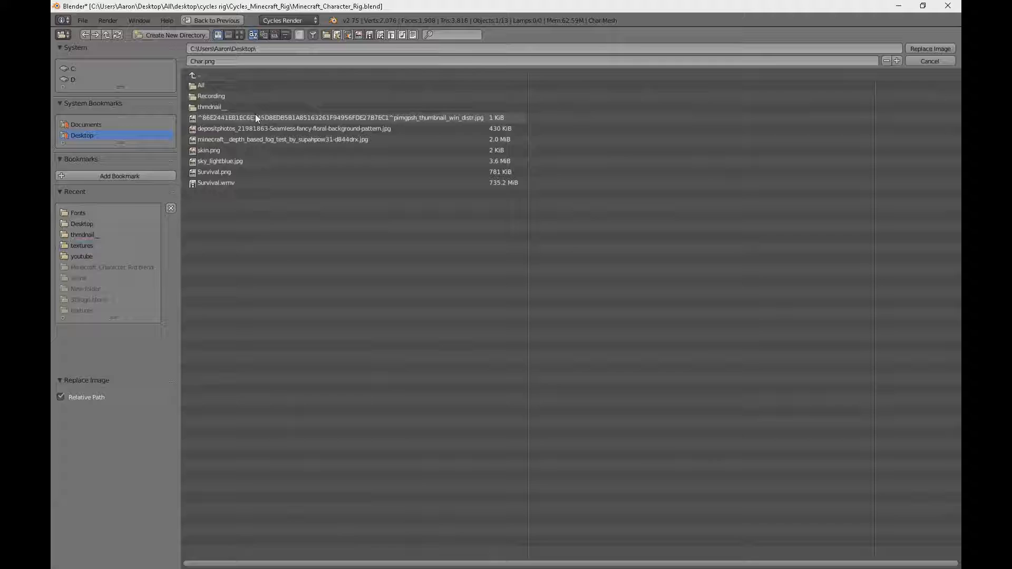
{"action": "left_click", "coordinate": [220, 88]}
{"action": "key", "text": "BackSpace"}
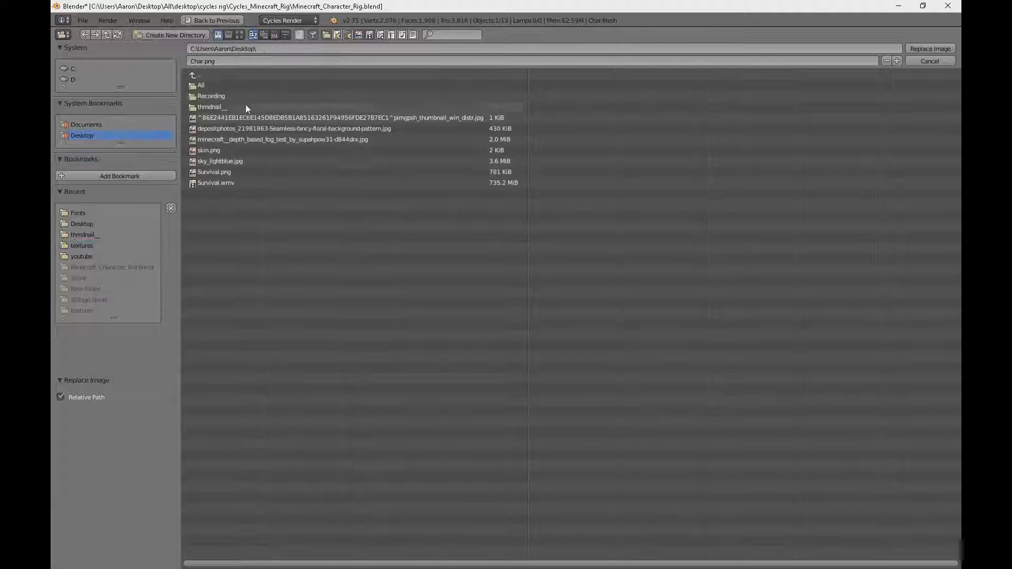
{"action": "left_click", "coordinate": [235, 150]}
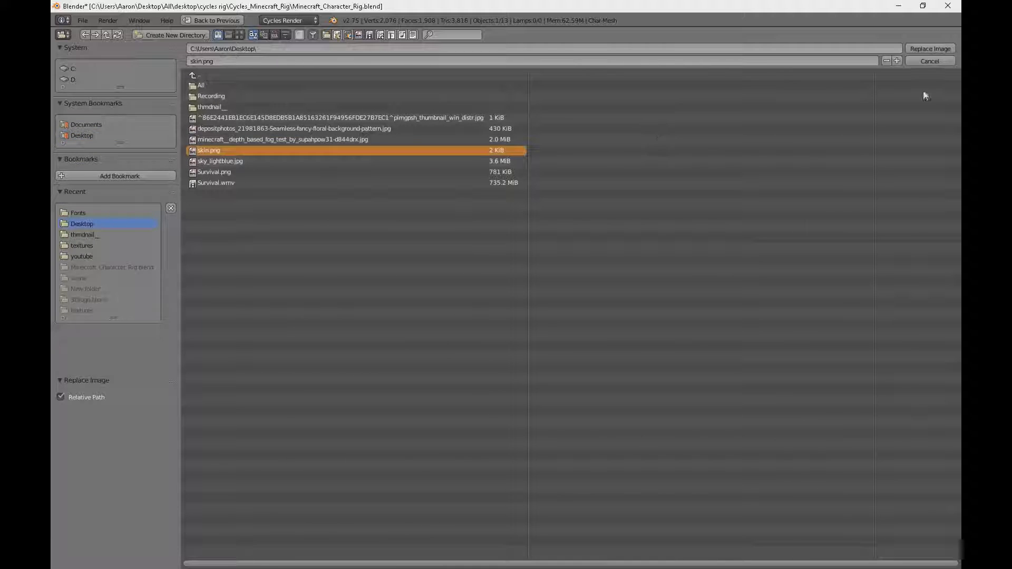
{"action": "left_click", "coordinate": [932, 49]}
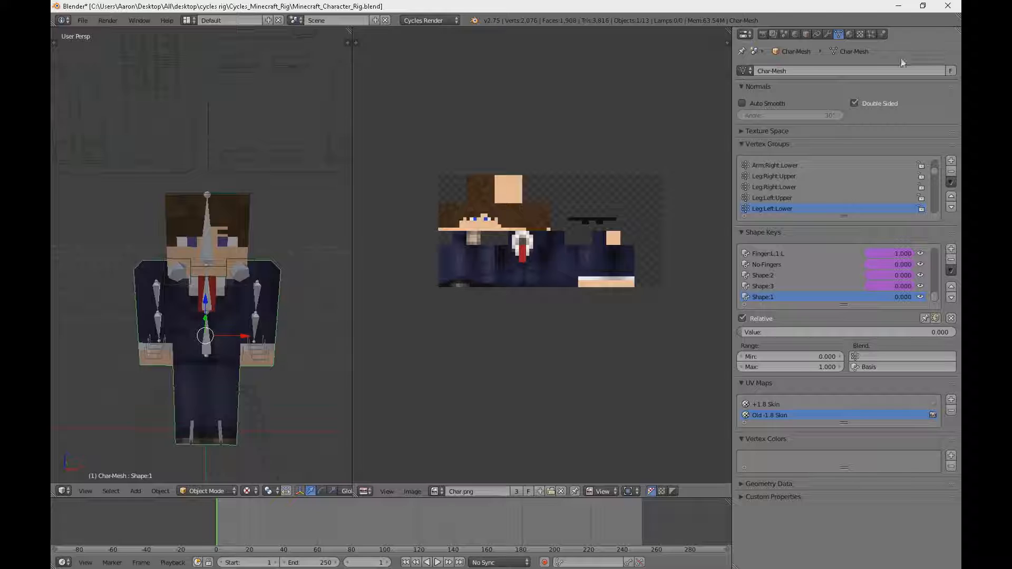
- Check the reskinned character from an angle, render the frame, and merge the two areas so the render fills the space
{"action": "scroll", "coordinate": [274, 245], "scroll_direction": "up", "scroll_amount": 5}
{"action": "middle_click_drag", "start_coordinate": [289, 242], "coordinate": [261, 237]}
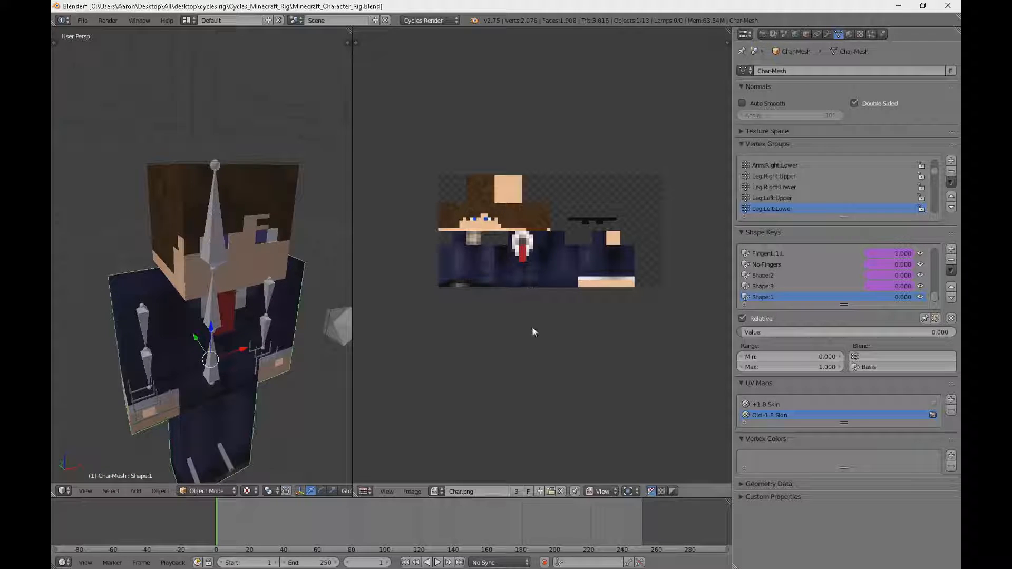
{"action": "key", "text": "F12"}
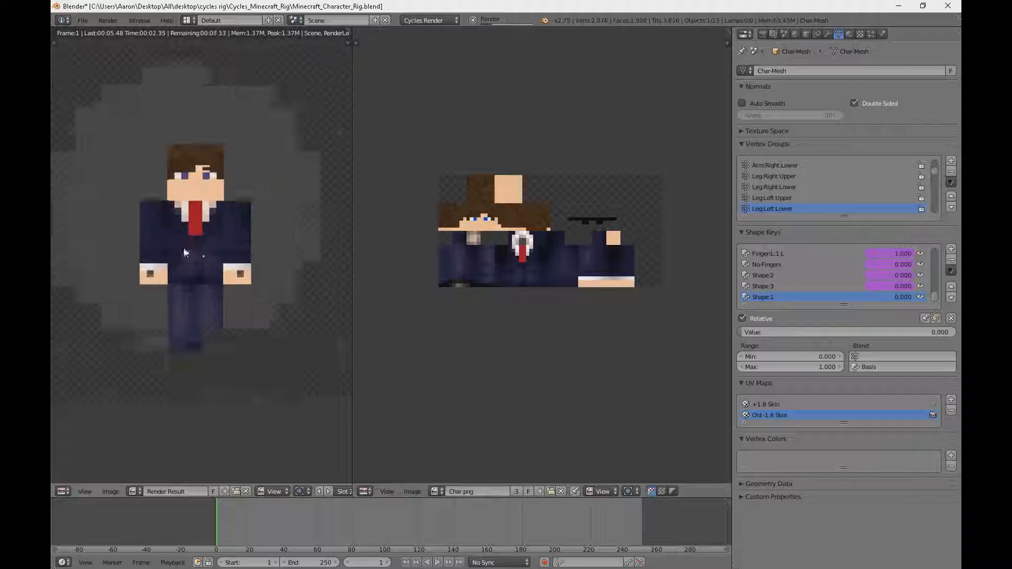
{"action": "left_click_drag", "start_coordinate": [349, 43], "coordinate": [468, 45]}
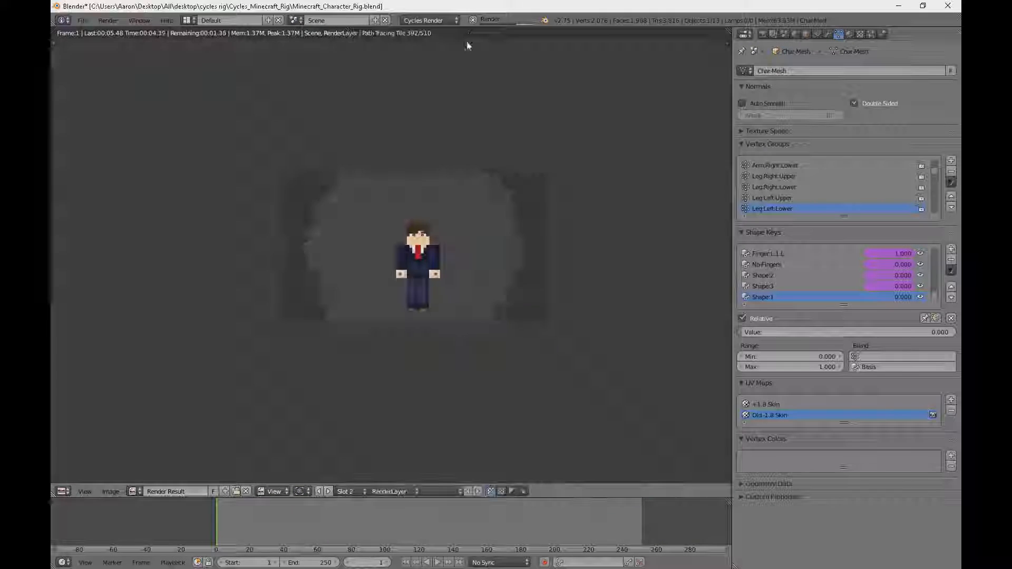
- Look through the Editing, Interface, Add-ons and System sections of the user preferences, including the compute device options, and close the preferences
{"action": "left_click", "coordinate": [82, 20]}
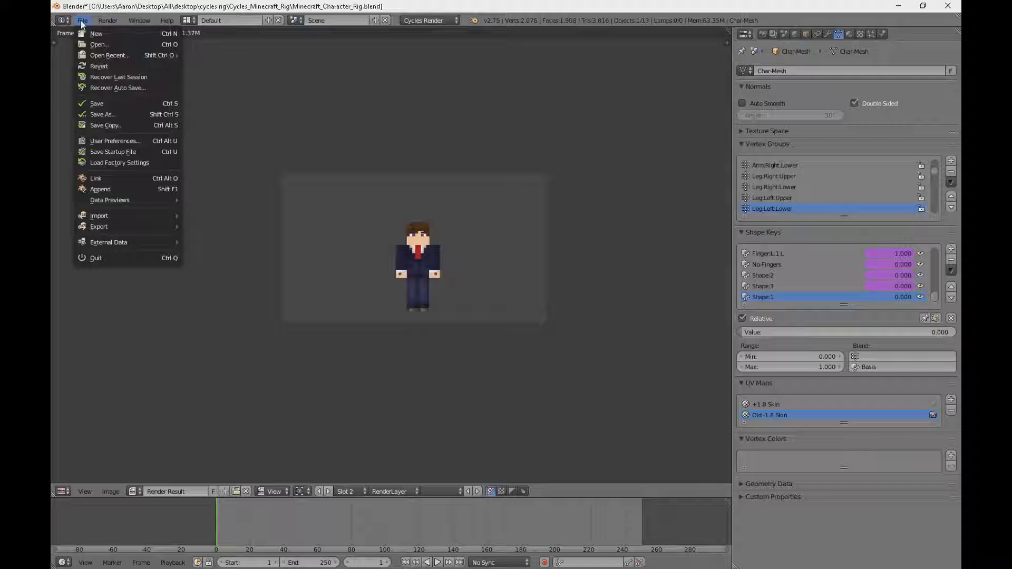
{"action": "left_click", "coordinate": [134, 141]}
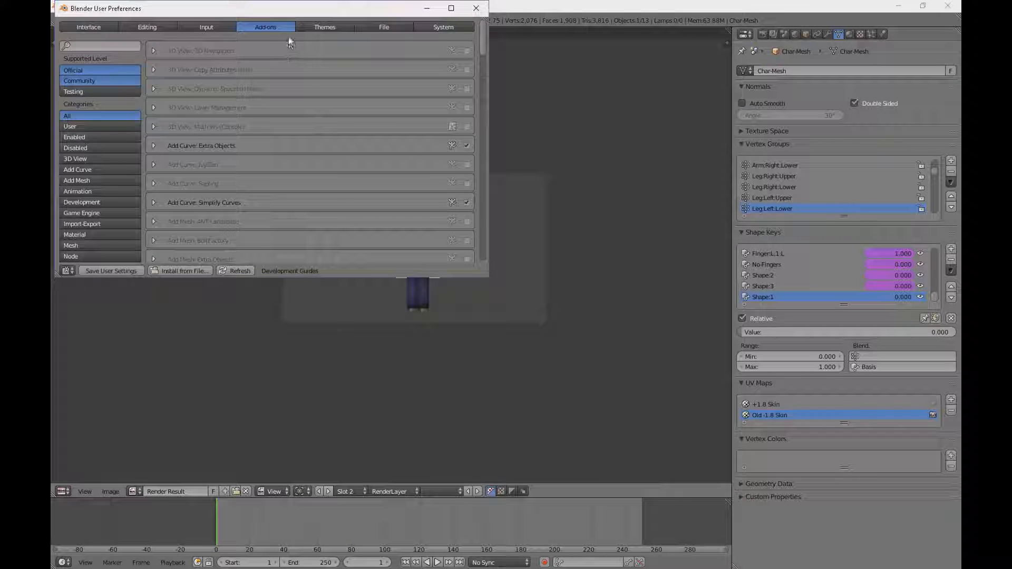
{"action": "left_click", "coordinate": [148, 27]}
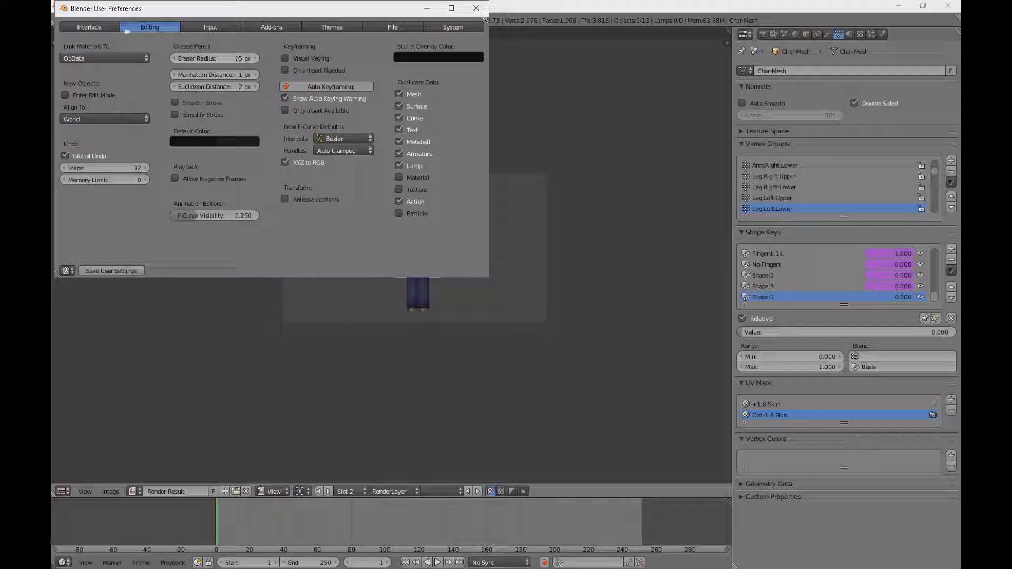
{"action": "left_click", "coordinate": [93, 25]}
{"action": "left_click", "coordinate": [280, 26]}
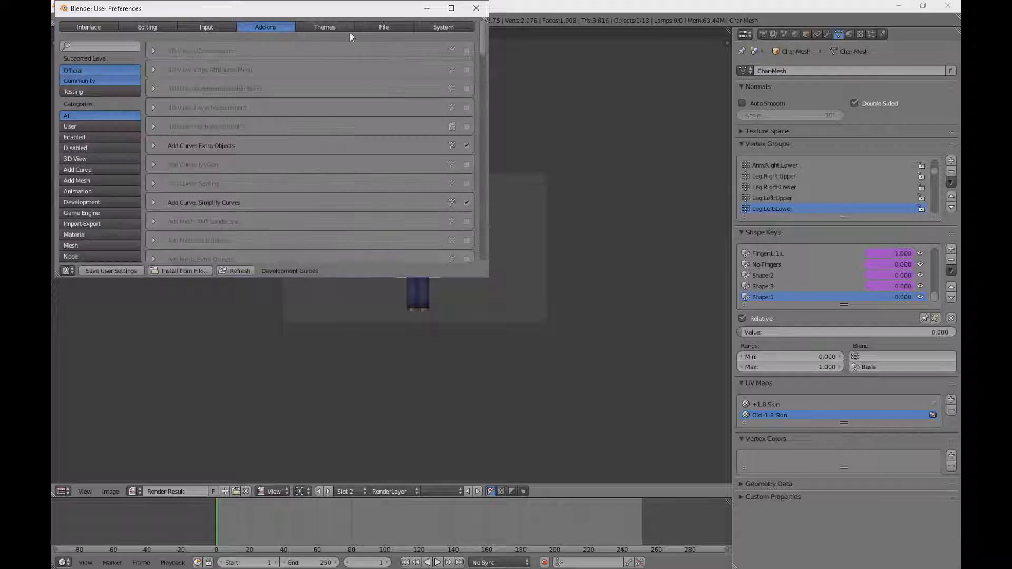
{"action": "left_click", "coordinate": [444, 27]}
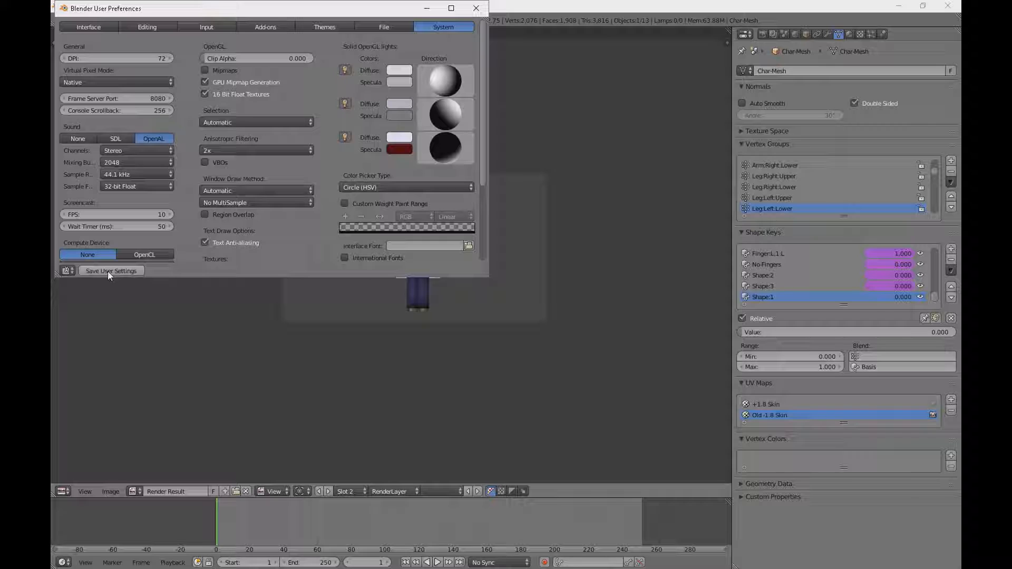
{"action": "left_click", "coordinate": [476, 8]}
- Bring back the 3D view in place of the render result and inspect the character from the front and side
{"action": "scroll", "coordinate": [386, 252], "scroll_direction": "up", "scroll_amount": 5}
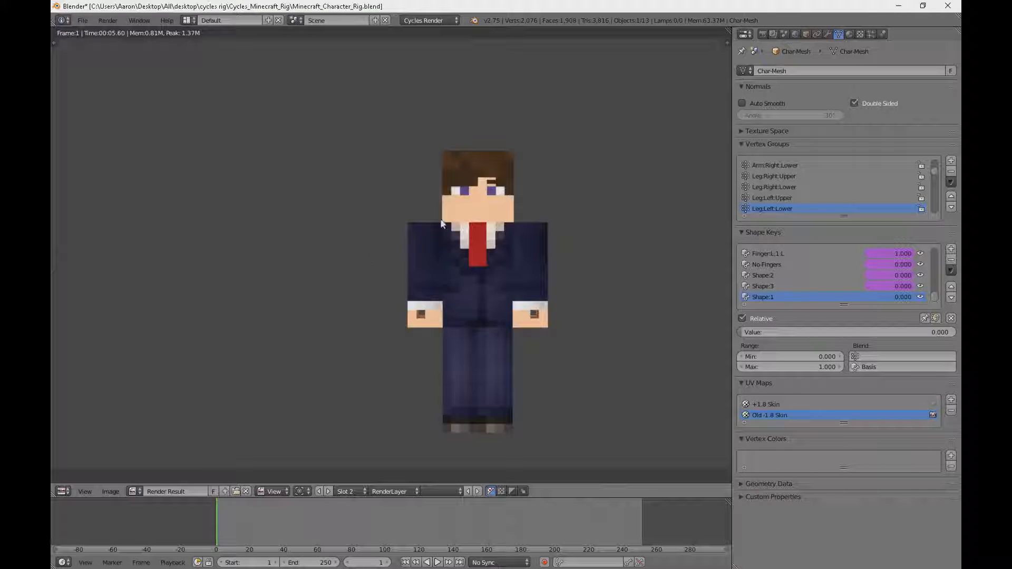
{"action": "key", "text": "shift+F5"}
{"action": "scroll", "coordinate": [451, 214], "scroll_direction": "down", "scroll_amount": 4}
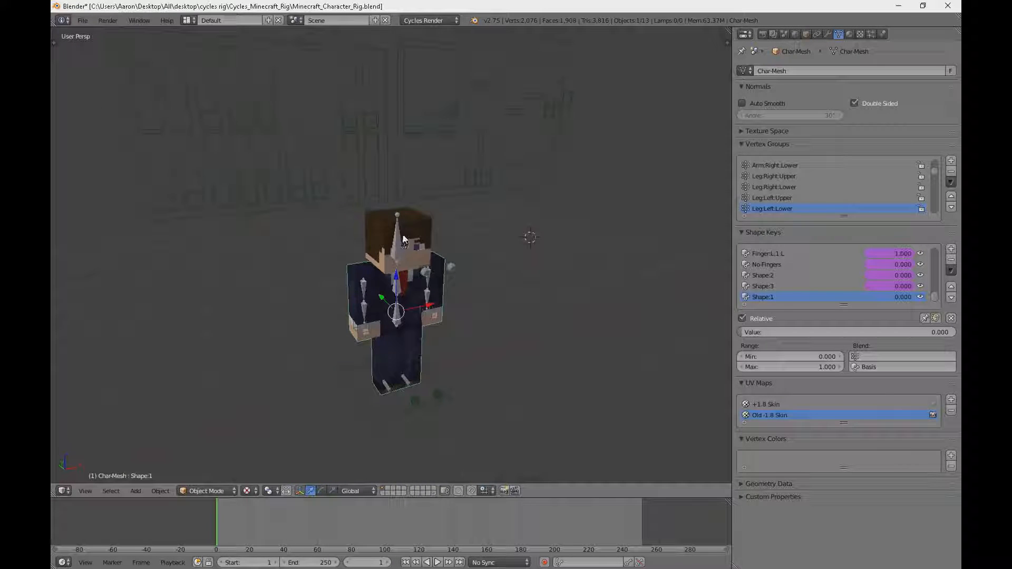
{"action": "middle_click_drag", "start_coordinate": [478, 248], "coordinate": [411, 217]}
{"action": "scroll", "coordinate": [425, 250], "scroll_direction": "up", "scroll_amount": 6}
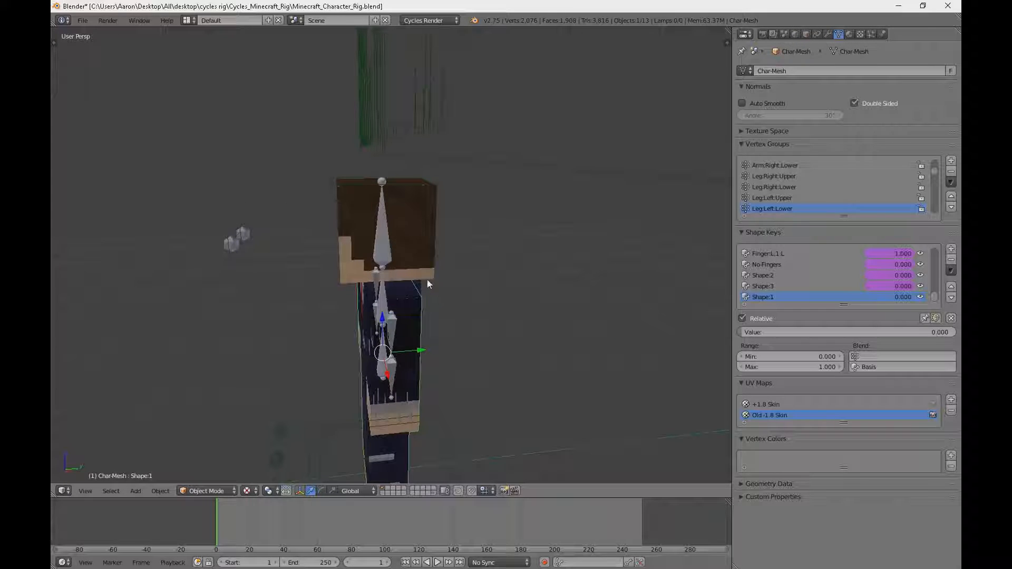
{"action": "scroll", "coordinate": [427, 284], "scroll_direction": "down", "scroll_amount": 3}
{"action": "middle_click_drag", "start_coordinate": [427, 284], "coordinate": [626, 262]}
{"action": "scroll", "coordinate": [397, 212], "scroll_direction": "down", "scroll_amount": 2}
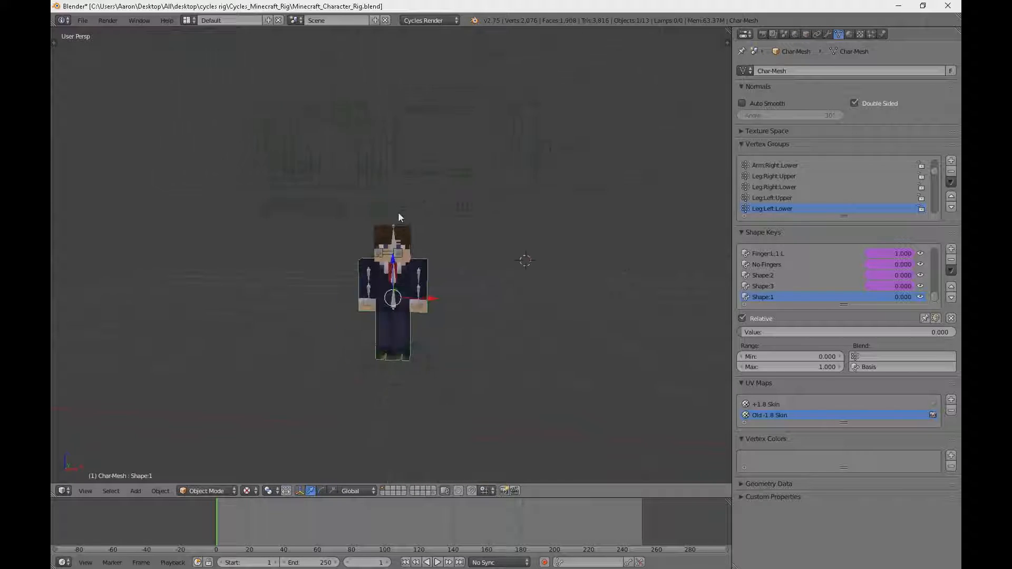
{"action": "scroll", "coordinate": [398, 212], "scroll_direction": "up", "scroll_amount": 3}
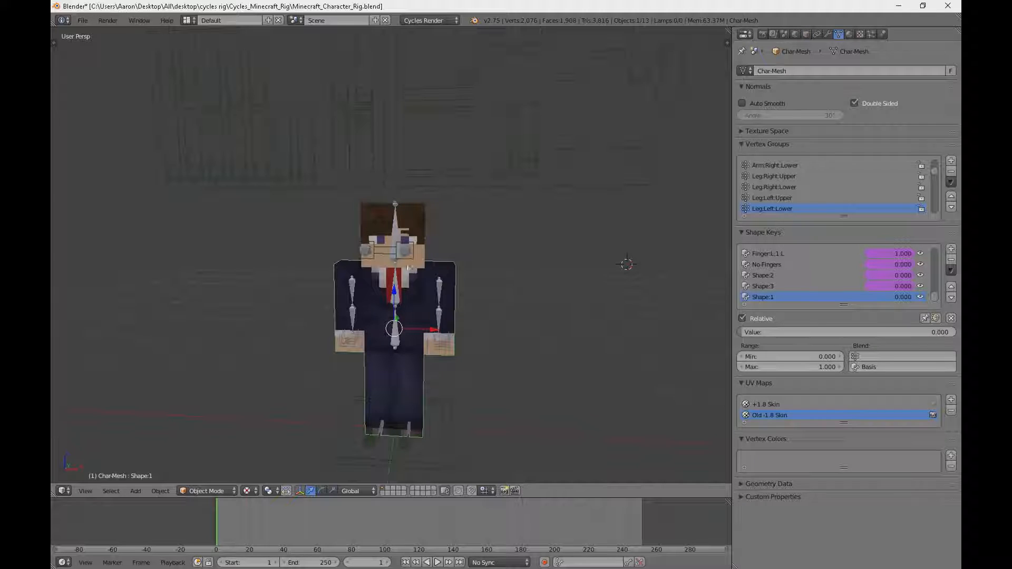
{"action": "middle_click_drag", "start_coordinate": [407, 346], "coordinate": [453, 259]}
- Select the character's armature and switch it to Pose Mode
{"action": "right_click", "coordinate": [390, 236]}
{"action": "middle_click_drag", "start_coordinate": [435, 259], "coordinate": [456, 269]}
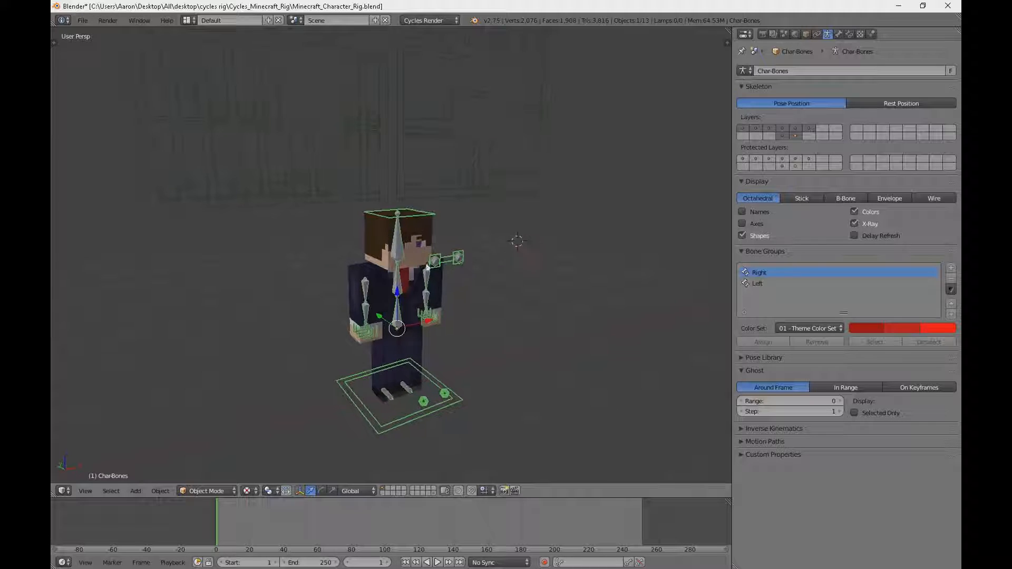
{"action": "left_click", "coordinate": [205, 492]}
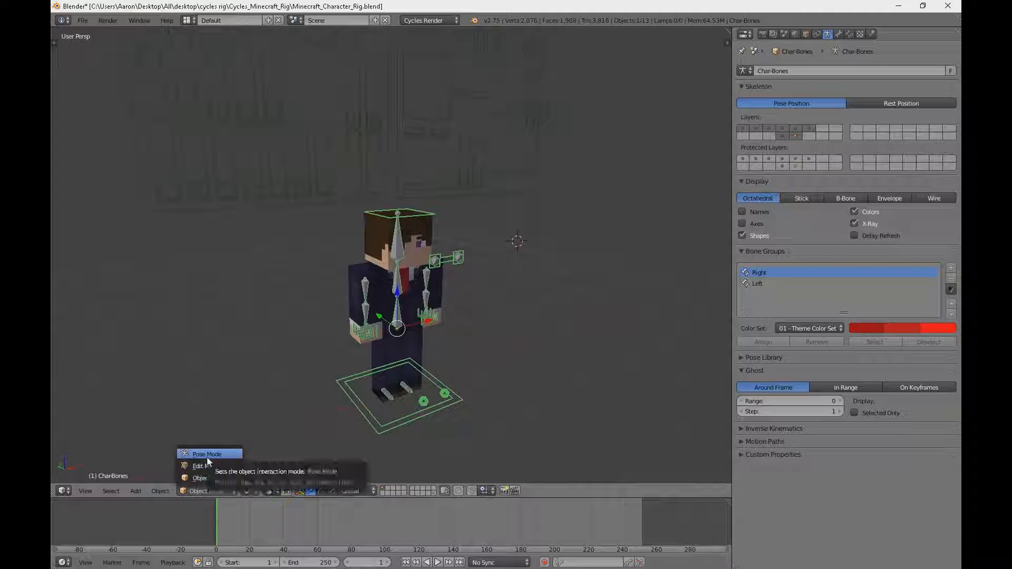
{"action": "left_click", "coordinate": [207, 455]}
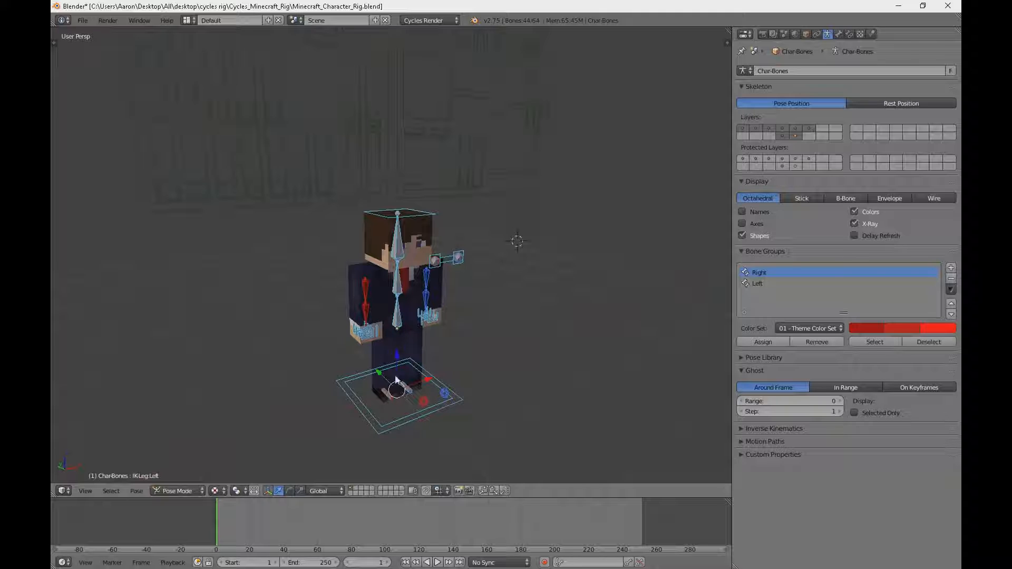
- Rotate the lower bone of the right arm to bend the forearm slightly forward
{"action": "right_click", "coordinate": [364, 293]}
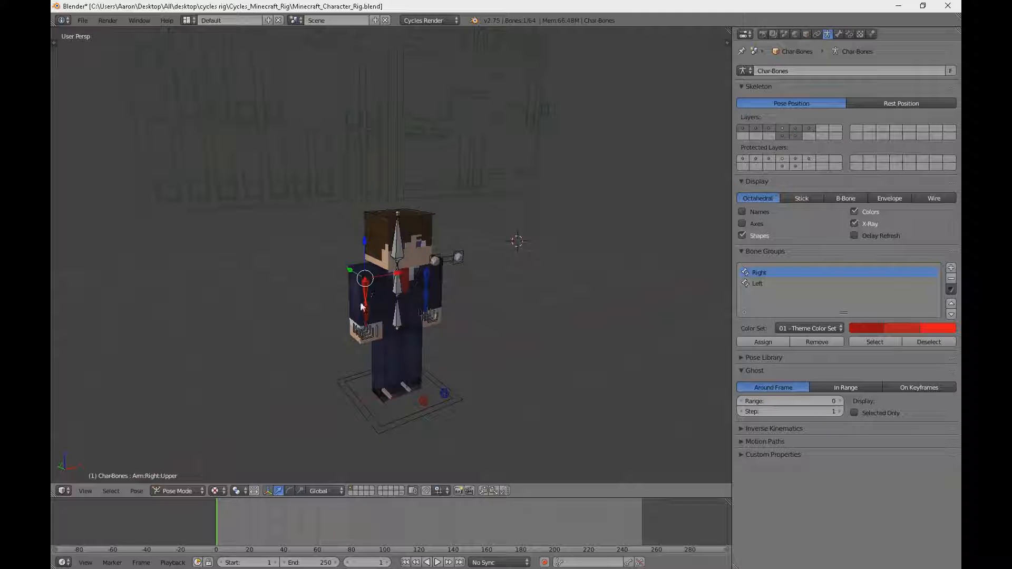
{"action": "right_click", "coordinate": [371, 314]}
{"action": "key", "text": "r"}
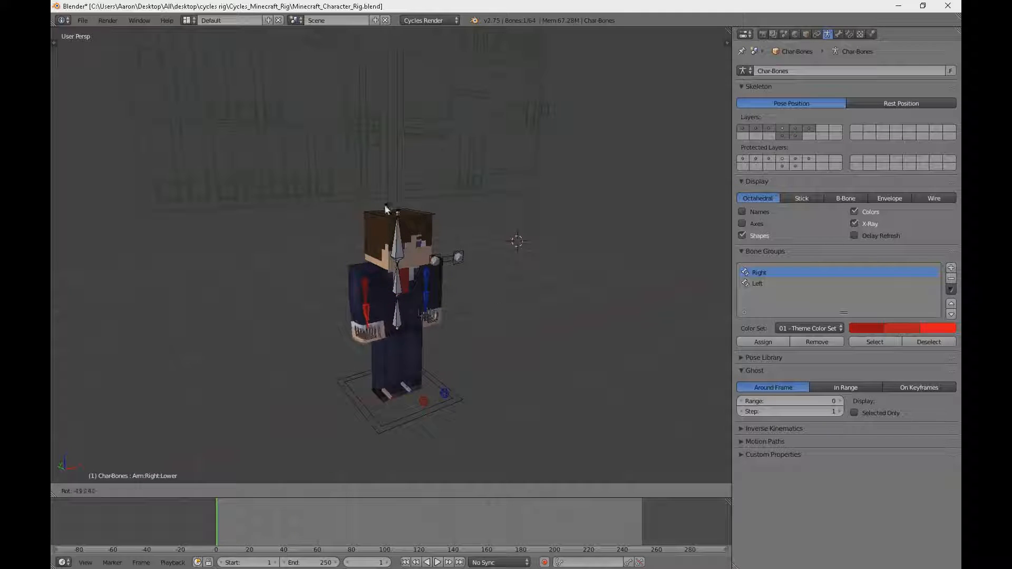
{"action": "left_click", "coordinate": [443, 250]}
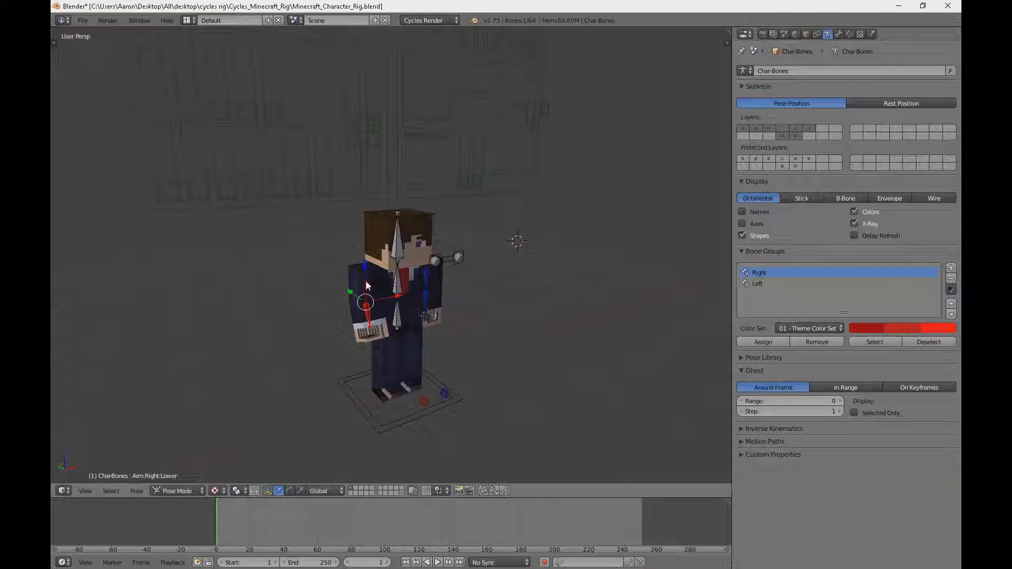
- Rotate the upper bone of the right arm from two viewing angles to raise the arm outward and forward
{"action": "right_click", "coordinate": [371, 286]}
{"action": "key", "text": "r"}
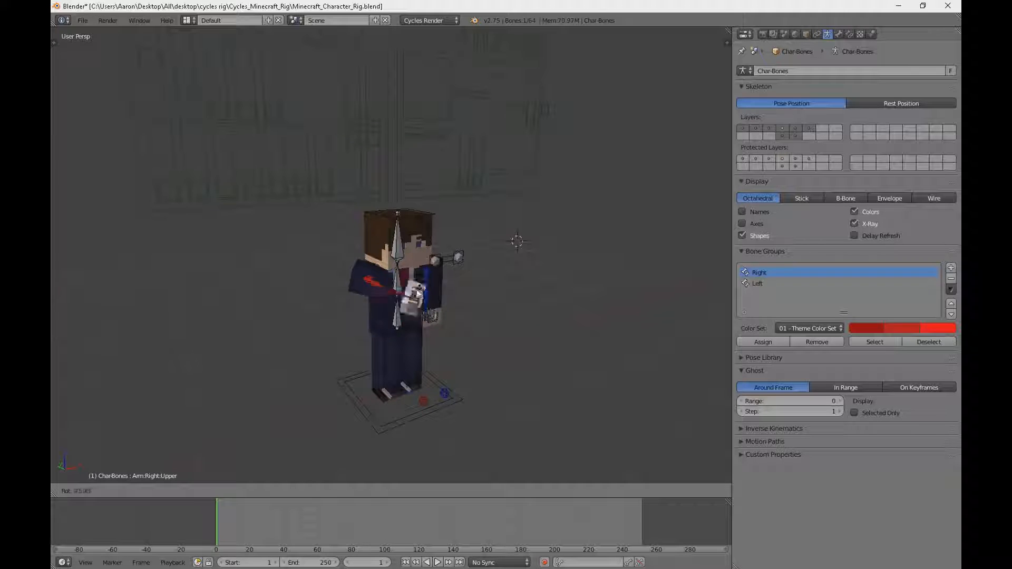
{"action": "left_click", "coordinate": [415, 339]}
{"action": "middle_click_drag", "start_coordinate": [454, 293], "coordinate": [356, 285]}
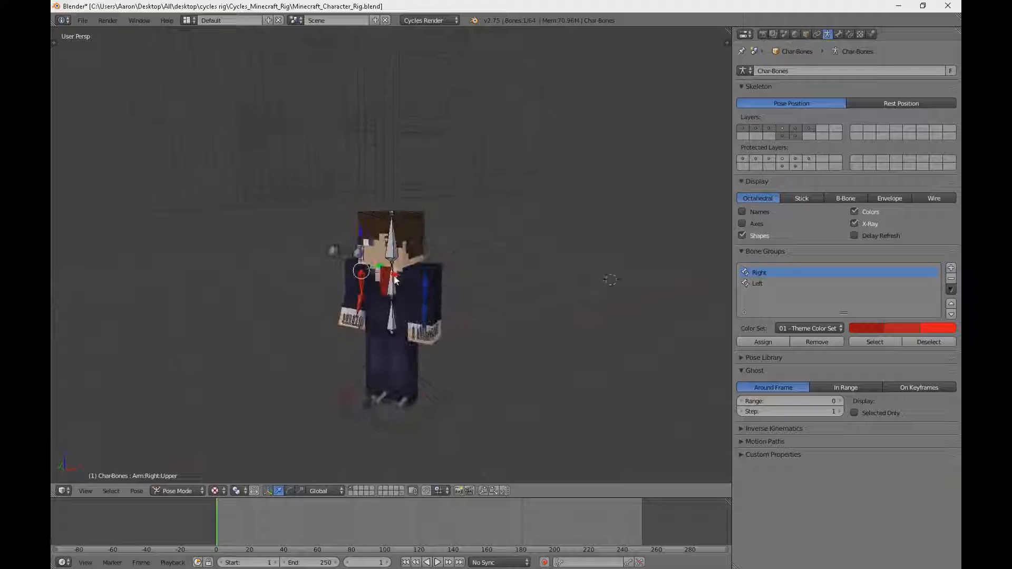
{"action": "key", "text": "r"}
{"action": "left_click", "coordinate": [414, 392]}
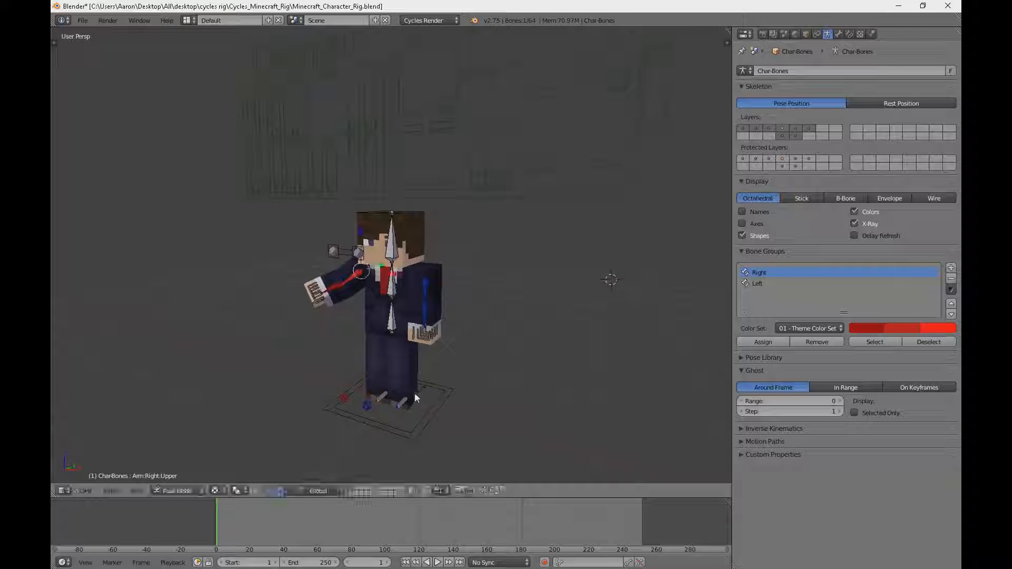
- Rotate the Finger:R:4:L and Finger:R:4:U bones of the right hand so the finger points outward
{"action": "middle_click_drag", "start_coordinate": [414, 392], "coordinate": [605, 330]}
{"action": "scroll", "coordinate": [606, 330], "scroll_direction": "up", "scroll_amount": 5}
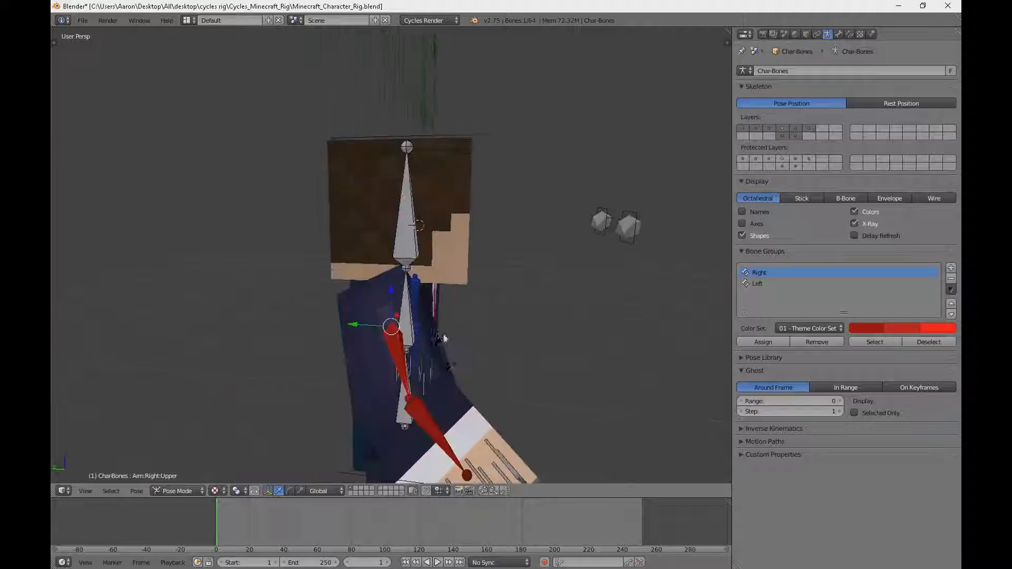
{"action": "right_click", "coordinate": [164, 344]}
{"action": "right_click", "coordinate": [163, 342]}
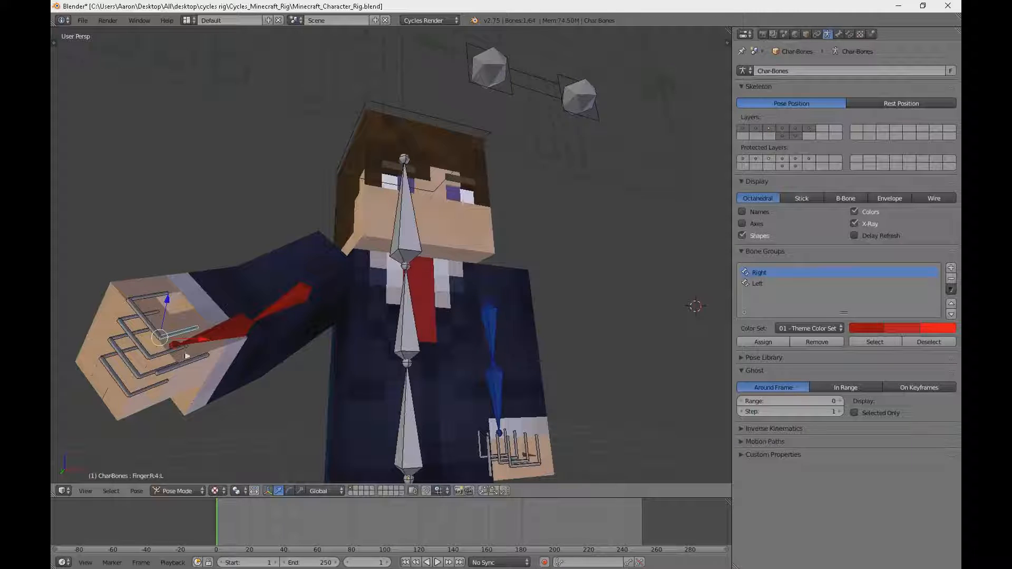
{"action": "key", "text": "r"}
{"action": "left_click", "coordinate": [206, 355]}
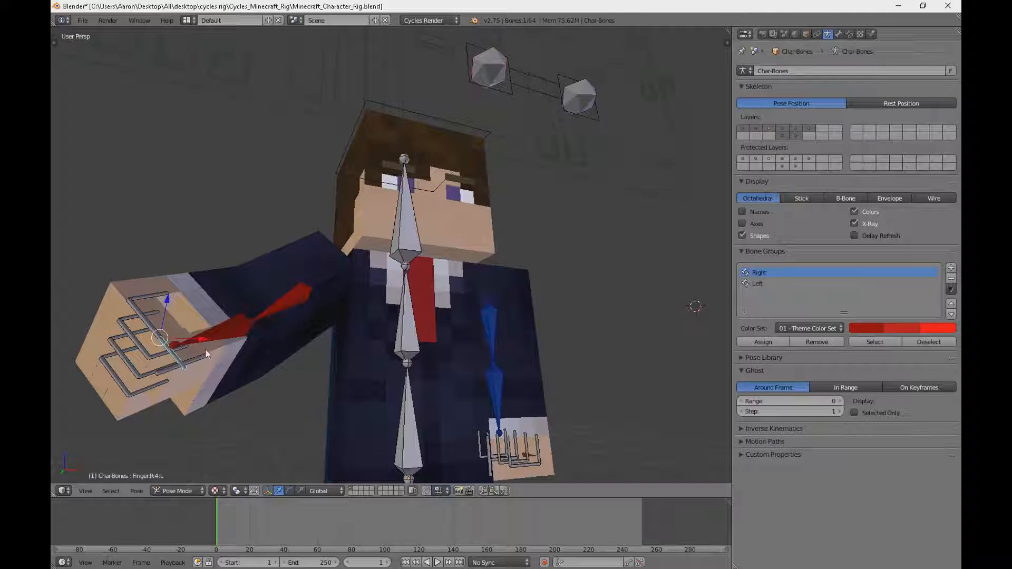
{"action": "right_click", "coordinate": [143, 325]}
{"action": "key", "text": "r"}
{"action": "left_click", "coordinate": [626, 241]}
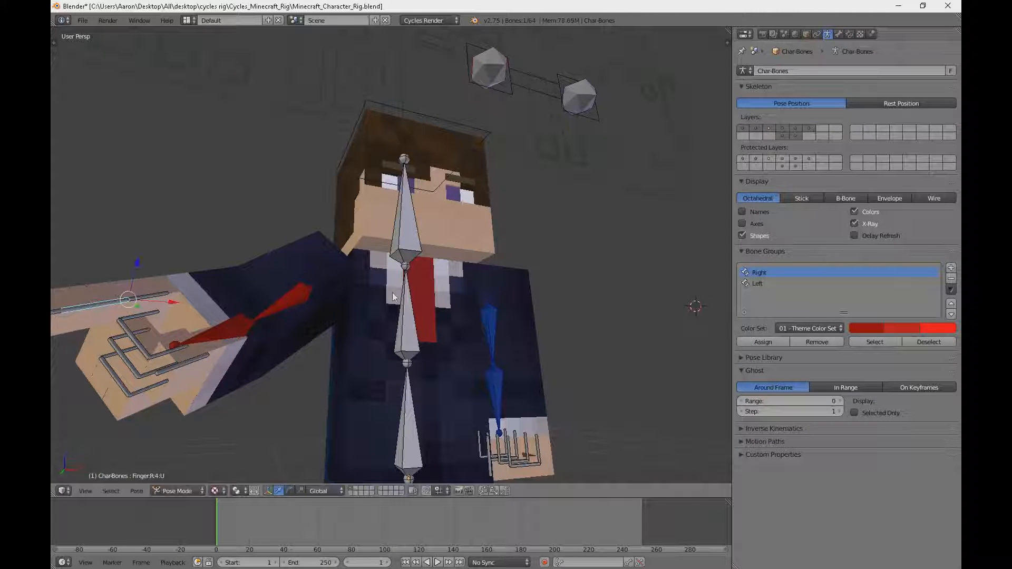
- Examine the posed arm and finger up close and the whole character from farther away
{"action": "scroll", "coordinate": [338, 301], "scroll_direction": "down", "scroll_amount": 2}
{"action": "middle_click_drag", "start_coordinate": [237, 310], "coordinate": [146, 333]}
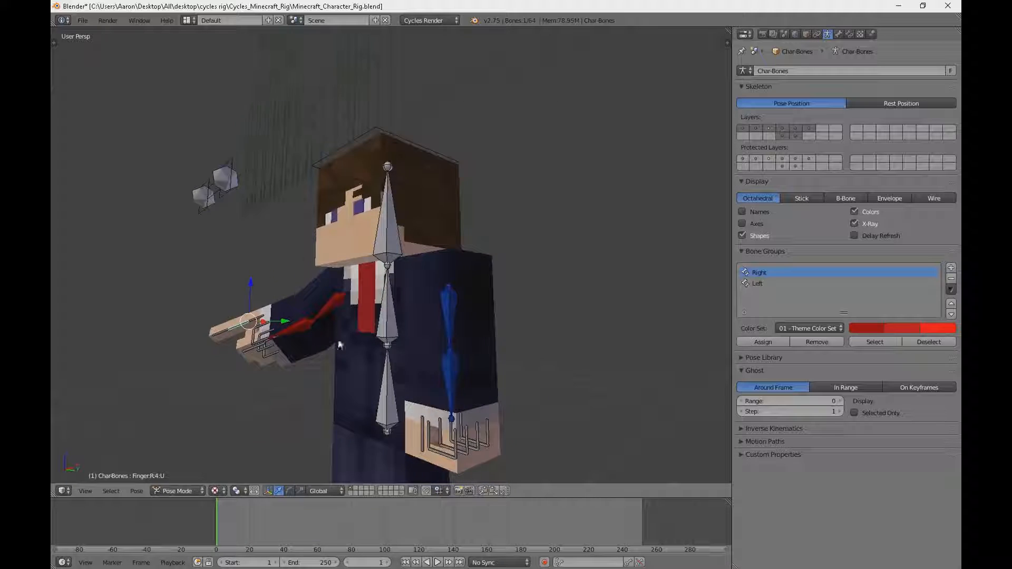
{"action": "scroll", "coordinate": [348, 337], "scroll_direction": "down", "scroll_amount": 3}
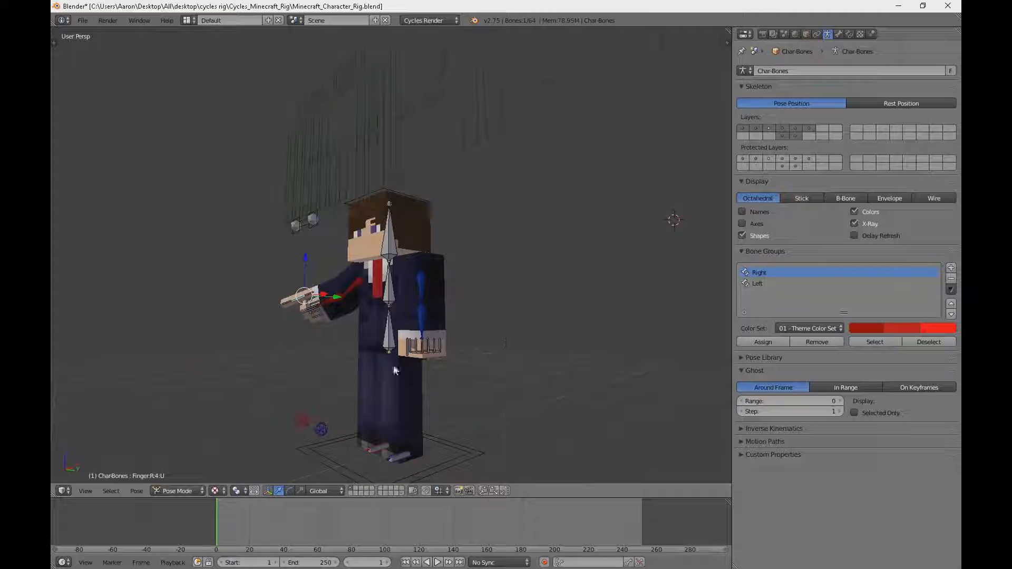
{"action": "scroll", "coordinate": [490, 359], "scroll_direction": "down", "scroll_amount": 2}
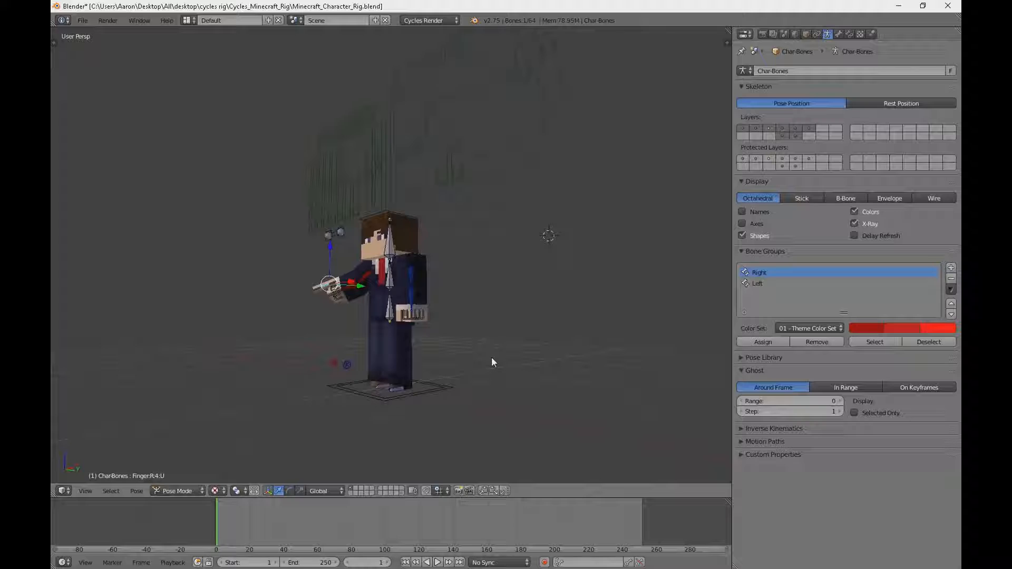
{"action": "scroll", "coordinate": [491, 357], "scroll_direction": "up", "scroll_amount": 2}
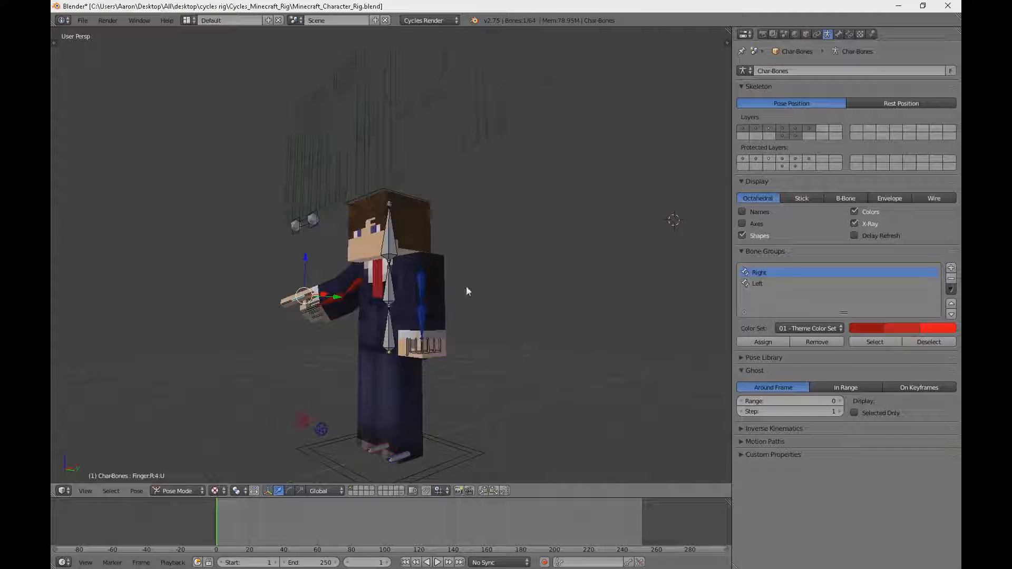
{"action": "scroll", "coordinate": [533, 263], "scroll_direction": "down", "scroll_amount": 5}
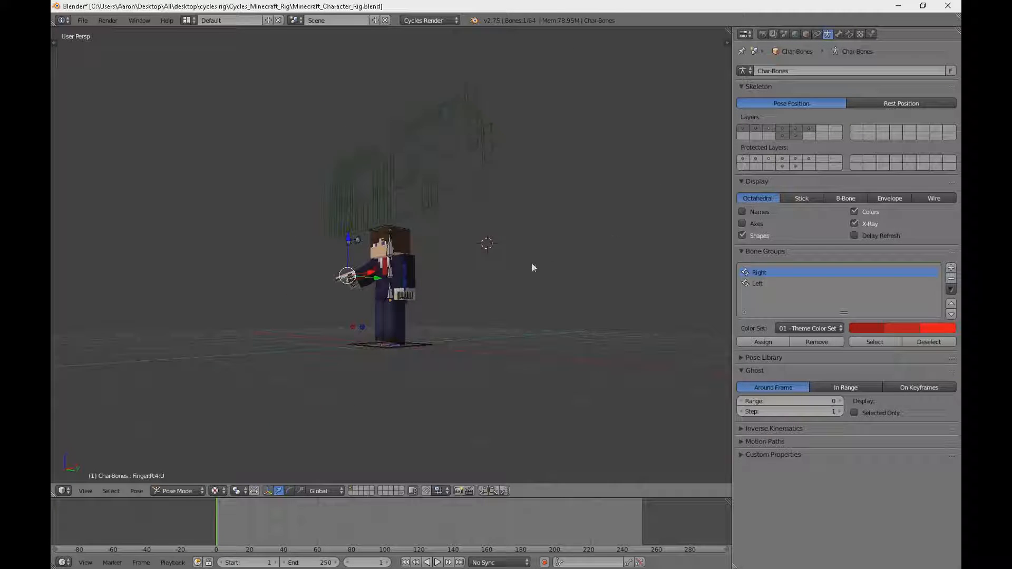
{"action": "middle_click_drag", "start_coordinate": [532, 263], "coordinate": [474, 332]}
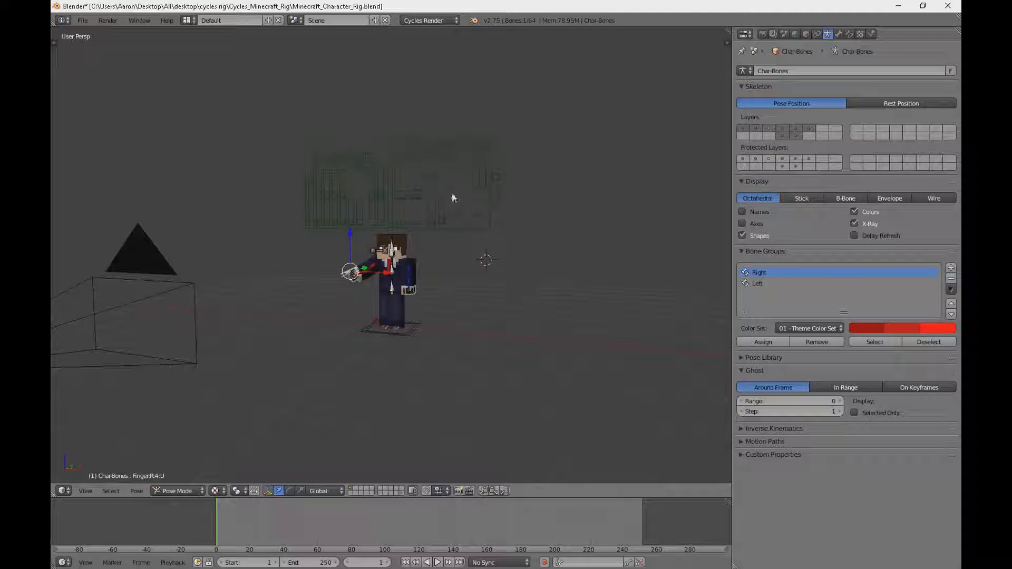
- Move the rig window aside, switch to the Blender window with the STYLISH text and render its frame
{"action": "left_click_drag", "start_coordinate": [793, 7], "coordinate": [790, 118]}
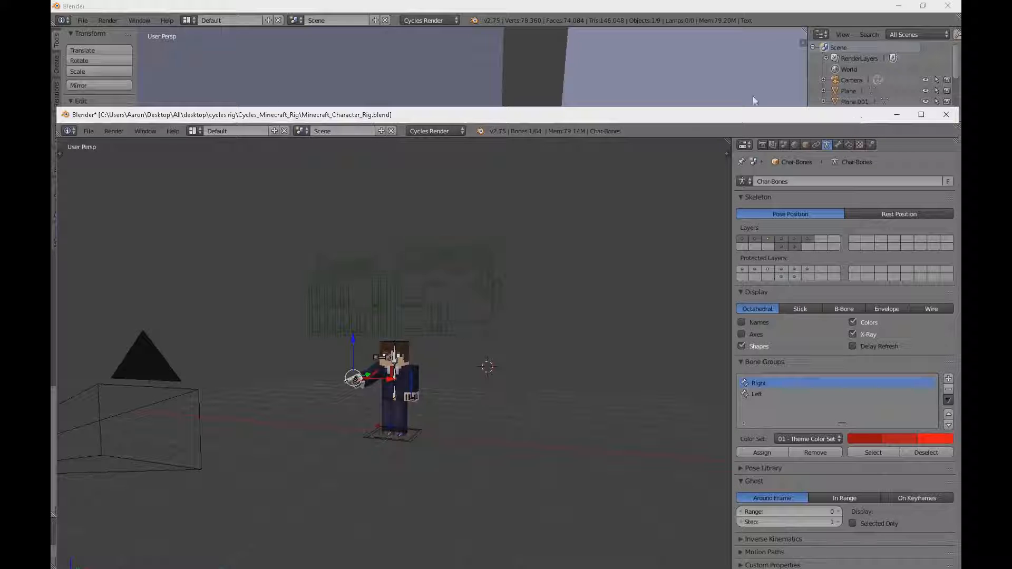
{"action": "left_click", "coordinate": [458, 13]}
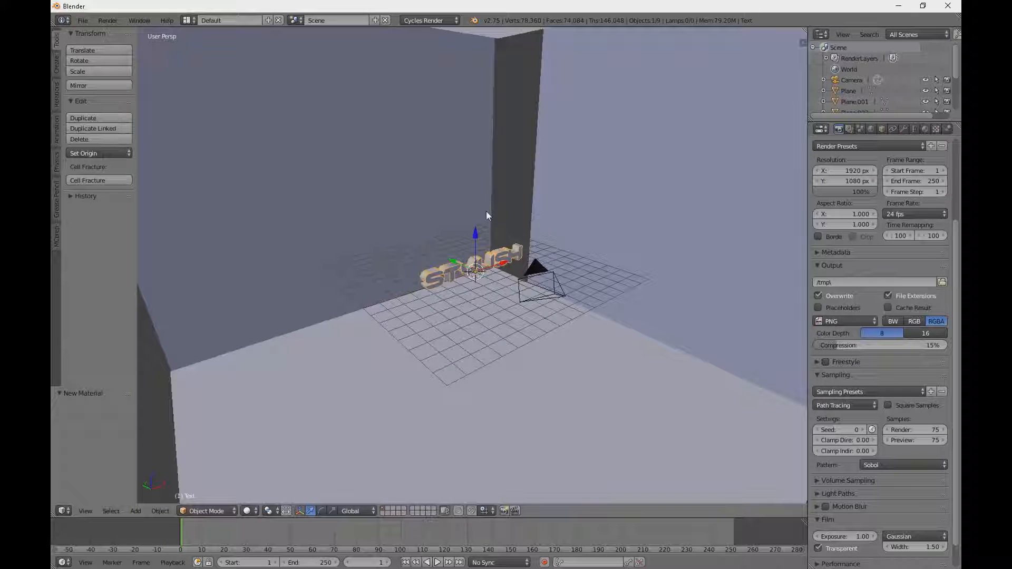
{"action": "key", "text": "F12"}
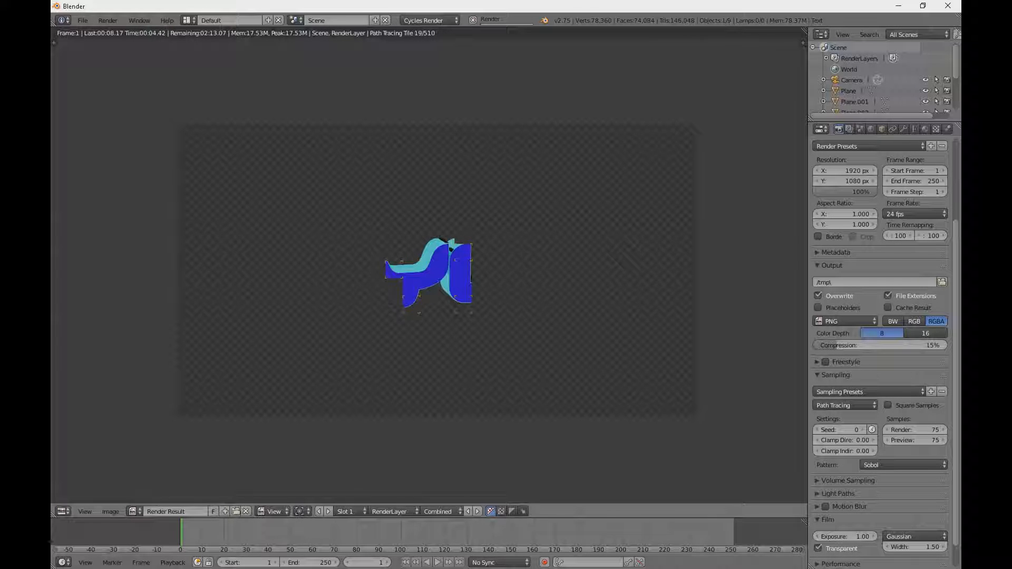
- Close the Minecraft_Character_Rig.blend window and stop the running render of the STYLISH text
{"action": "key", "text": "alt+Tab"}
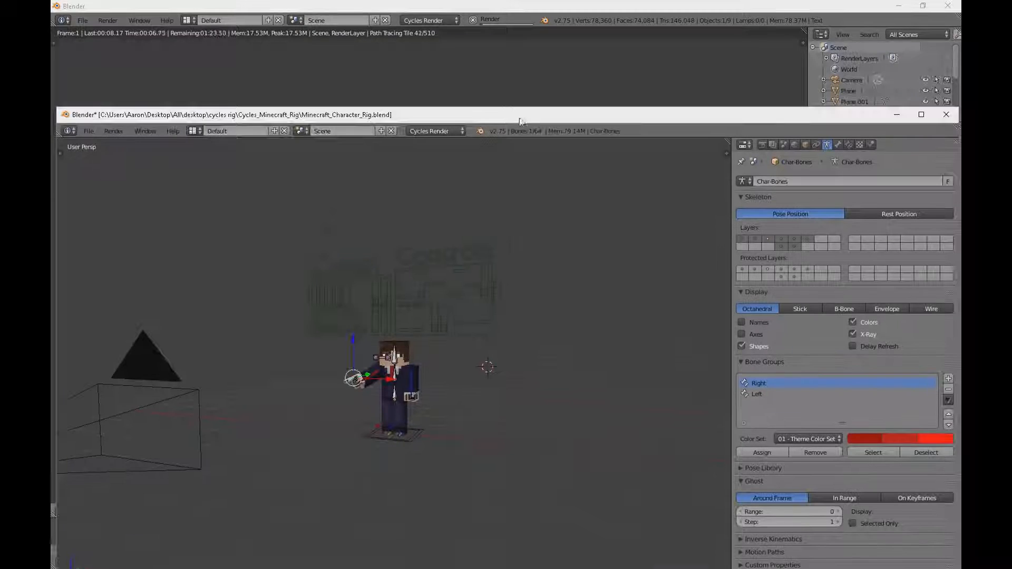
{"action": "left_click_drag", "start_coordinate": [519, 117], "coordinate": [533, 42]}
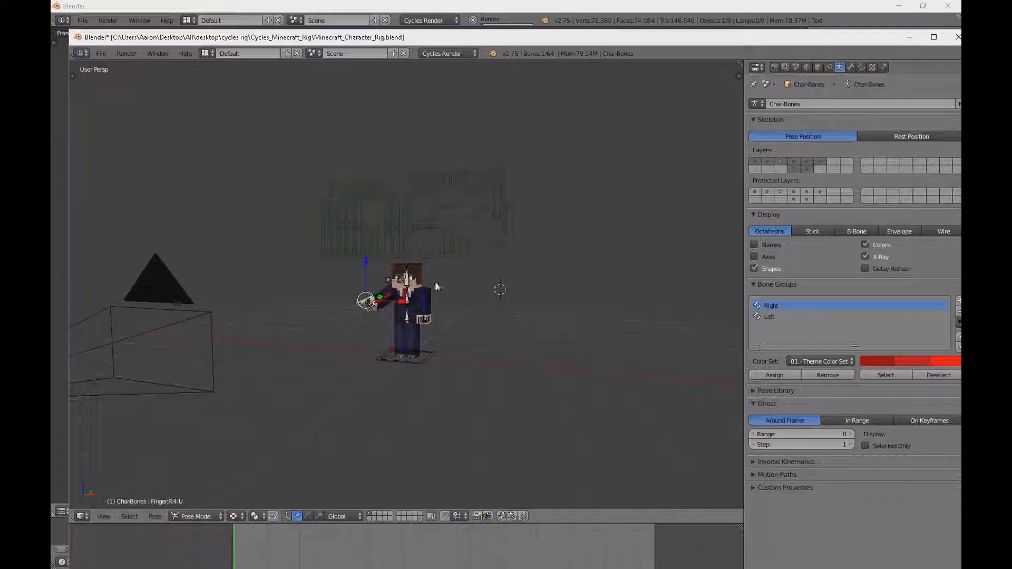
{"action": "left_click", "coordinate": [958, 38]}
{"action": "left_click", "coordinate": [515, 331]}
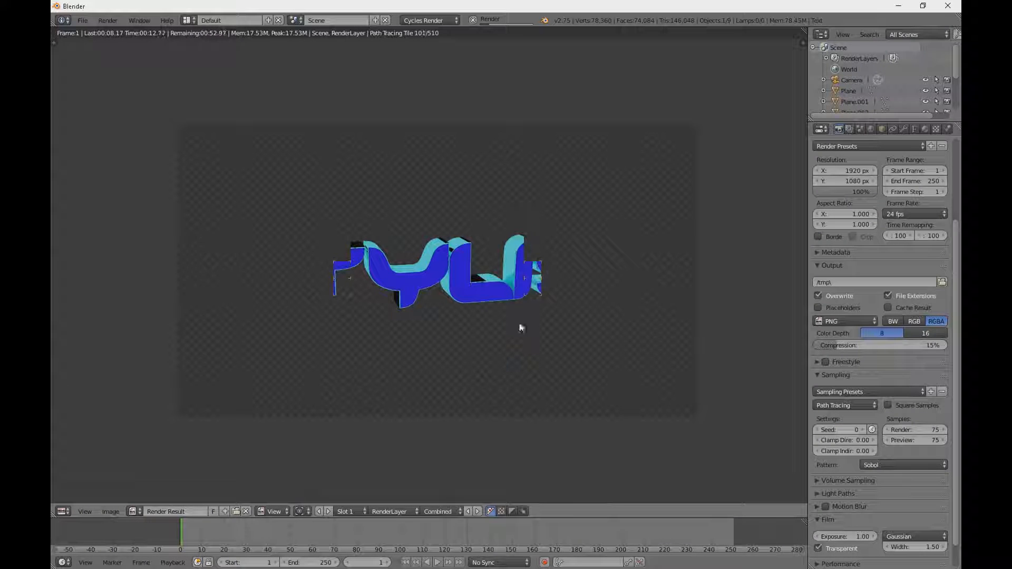
{"action": "key", "text": "Escape"}
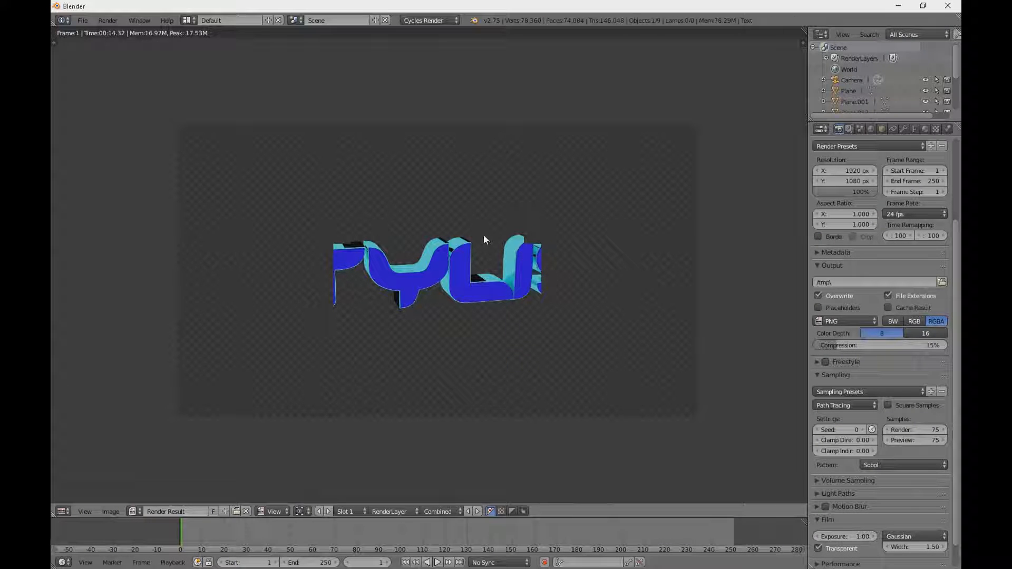